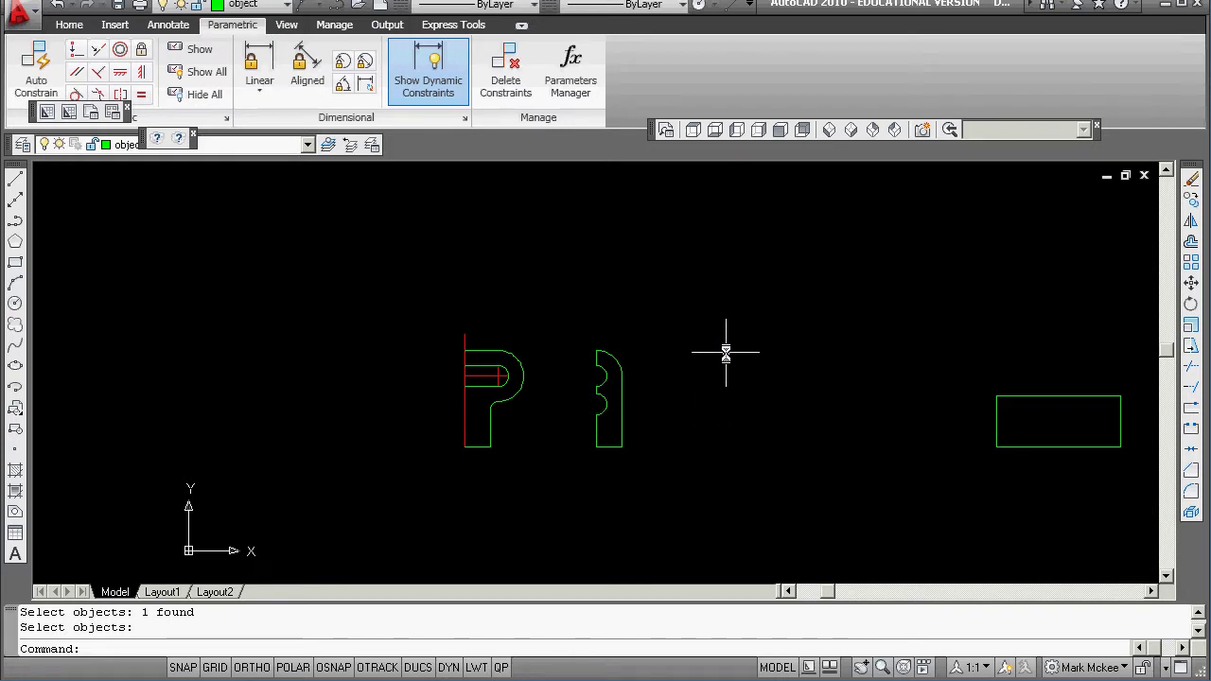
Switch to the Home tab's drawing tools and pan so all three sketches are in view.
{"action": "left_click", "coordinate": [69, 24]}
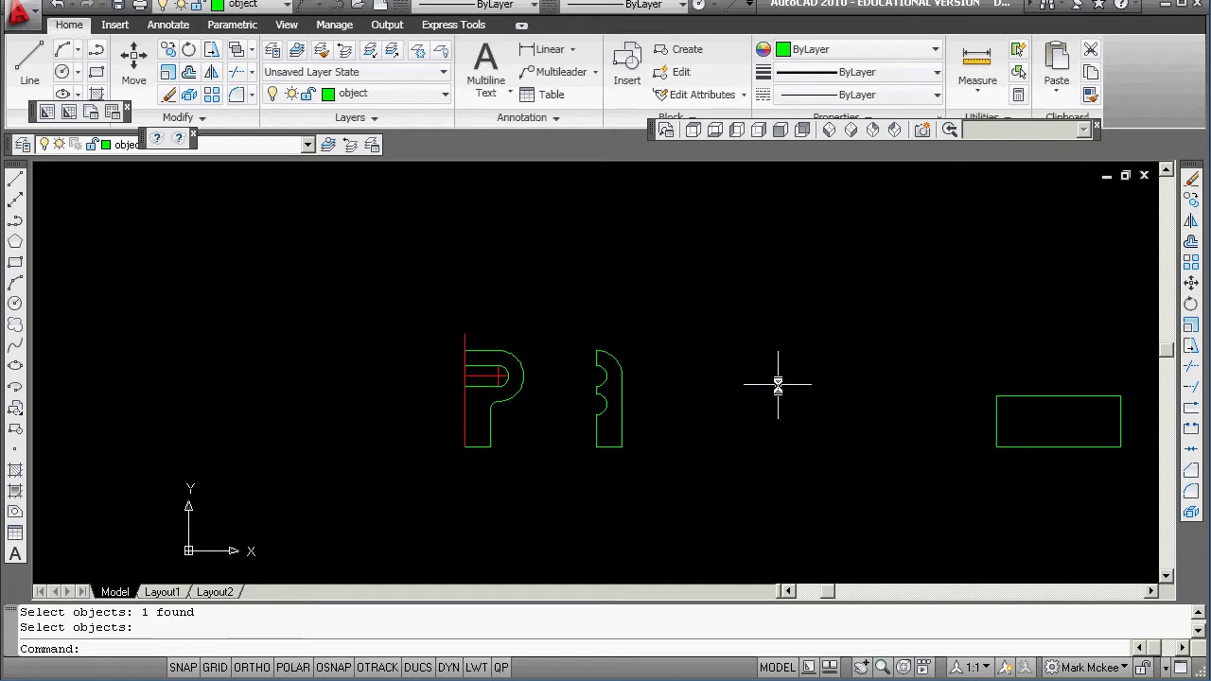
{"action": "middle_click_drag", "start_coordinate": [922, 407], "coordinate": [767, 405]}
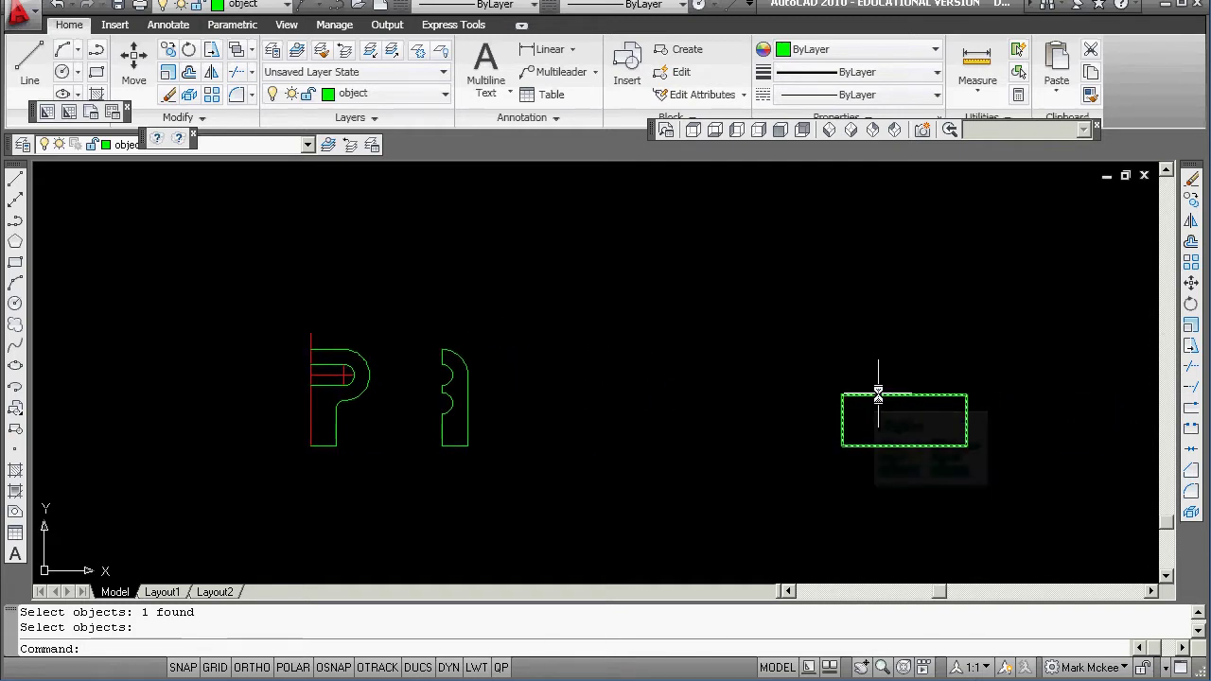
{"action": "middle_click_drag", "start_coordinate": [360, 422], "coordinate": [392, 411]}
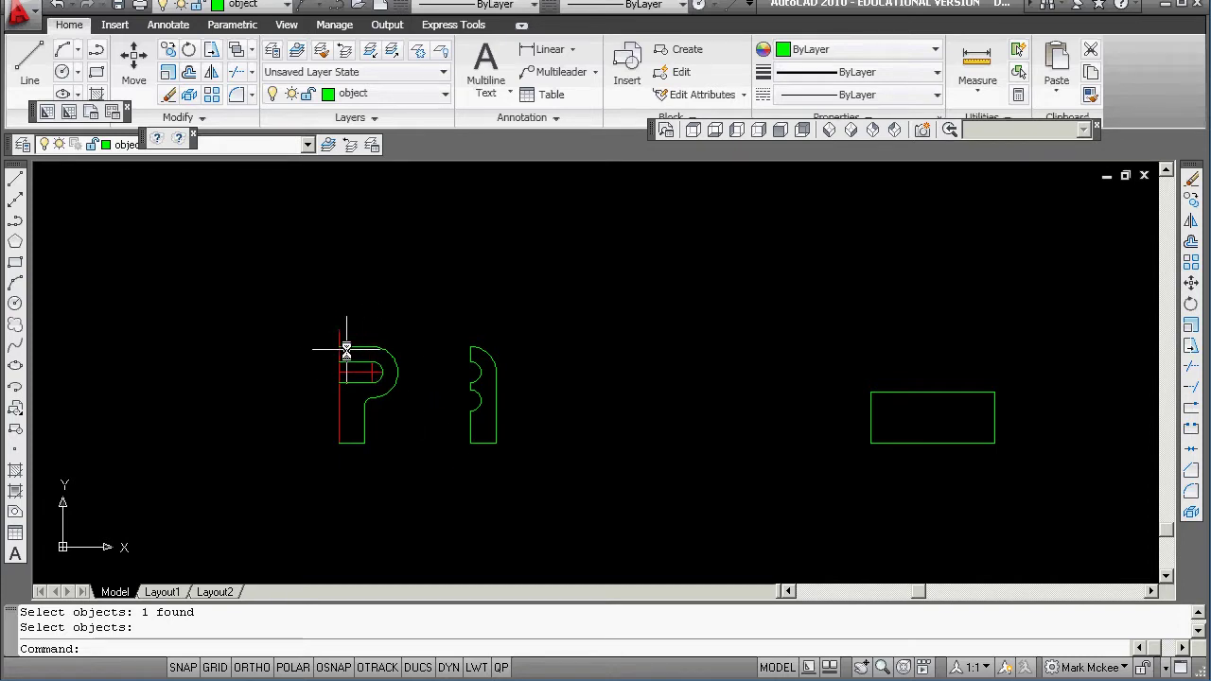
Window-select the P-shaped profile, copy it to the clipboard, and clear the selection.
{"action": "left_click", "coordinate": [307, 319]}
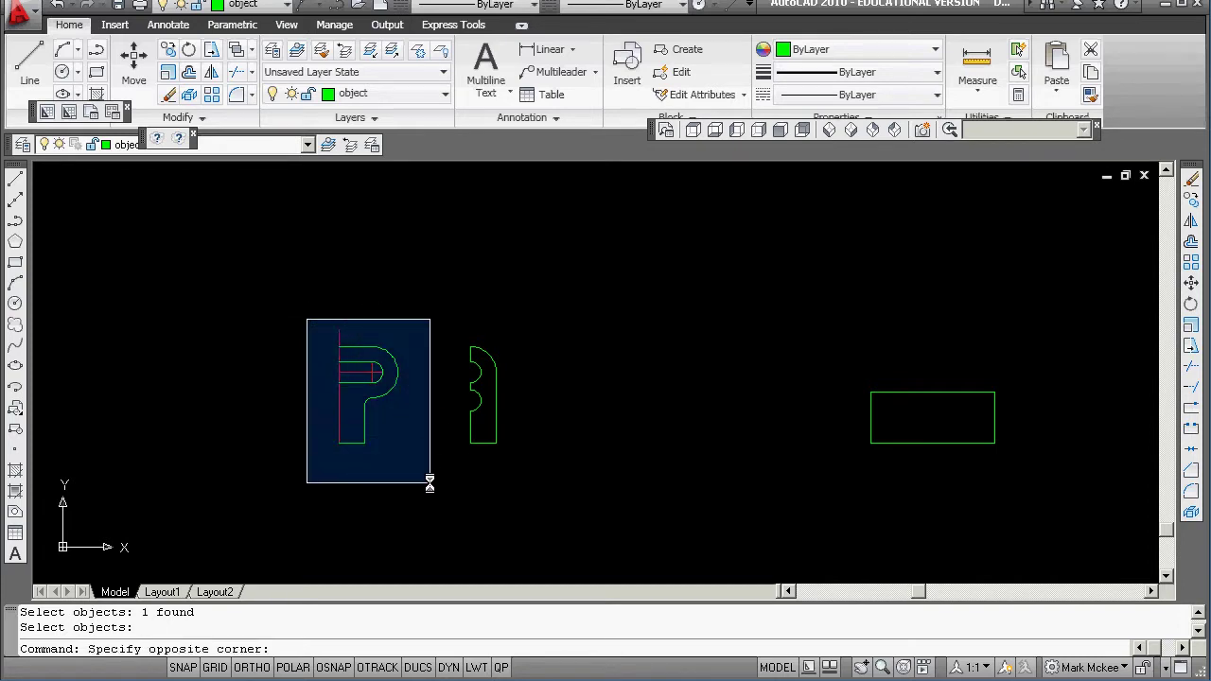
{"action": "left_click", "coordinate": [429, 482]}
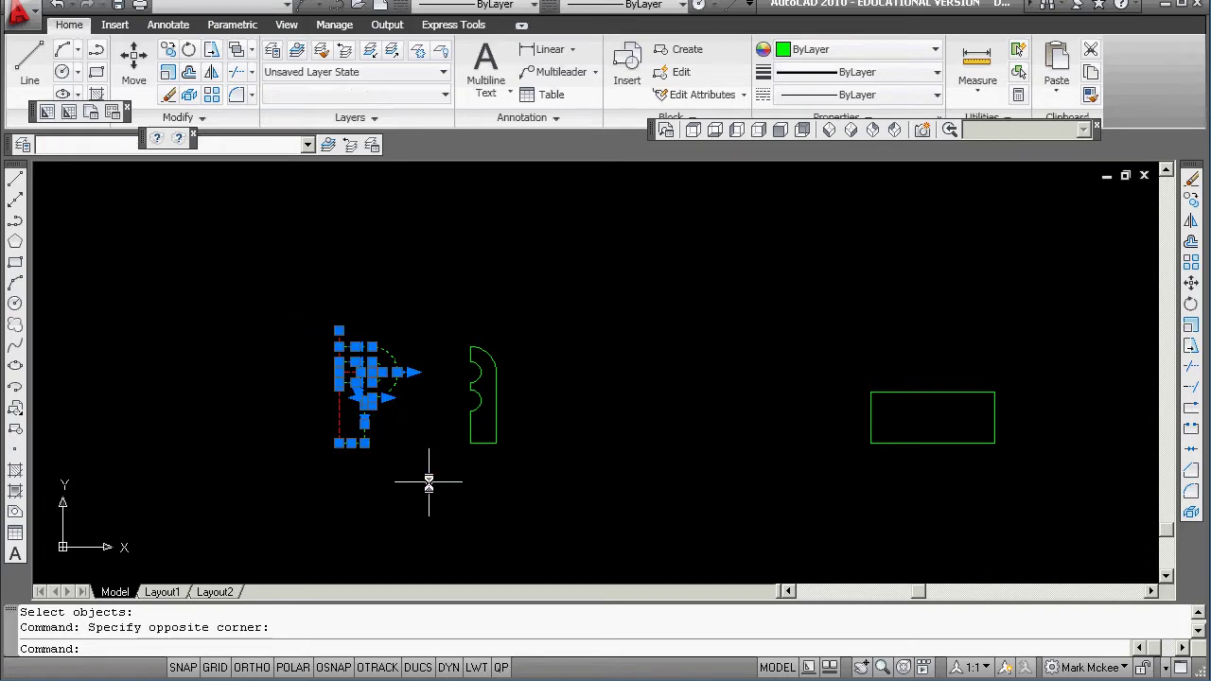
{"action": "right_click", "coordinate": [356, 403]}
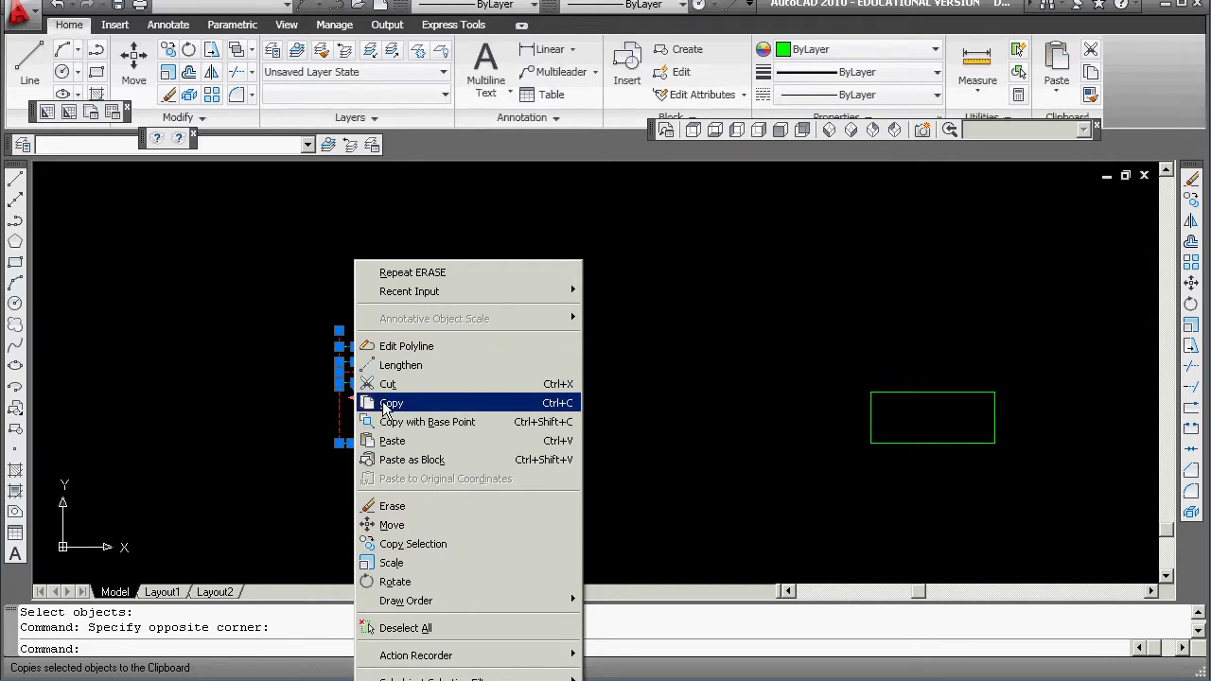
{"action": "left_click", "coordinate": [387, 404]}
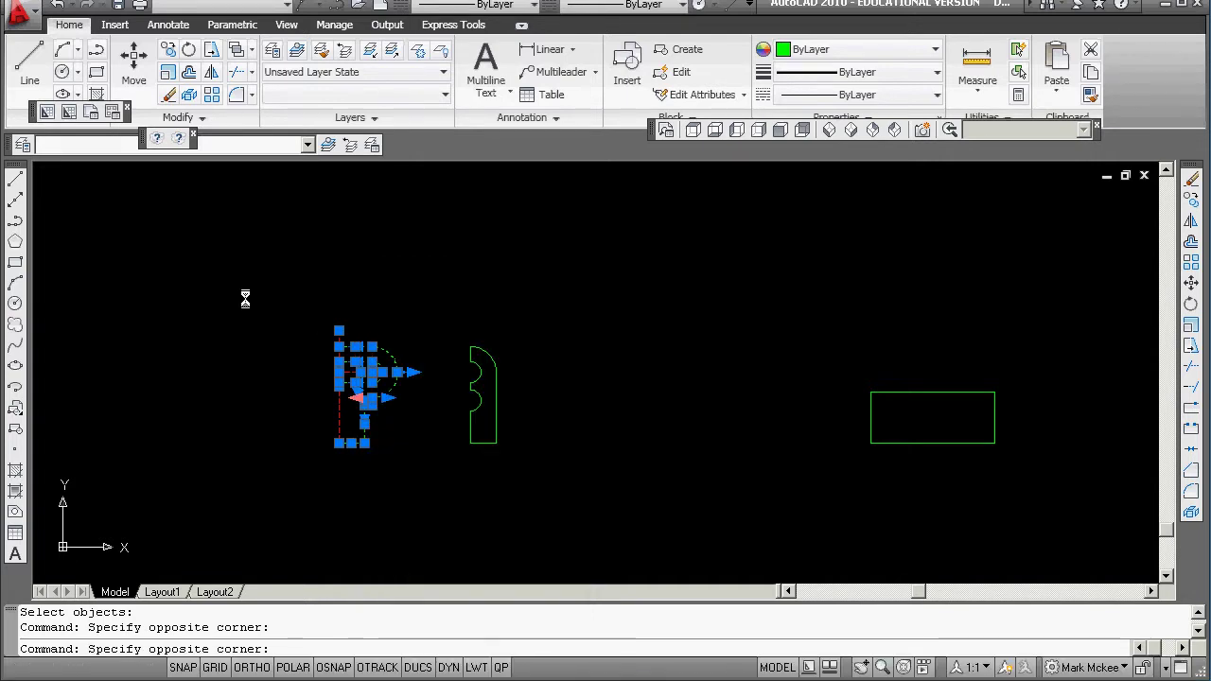
{"action": "key", "text": "Escape"}
{"action": "key", "text": "Escape"}
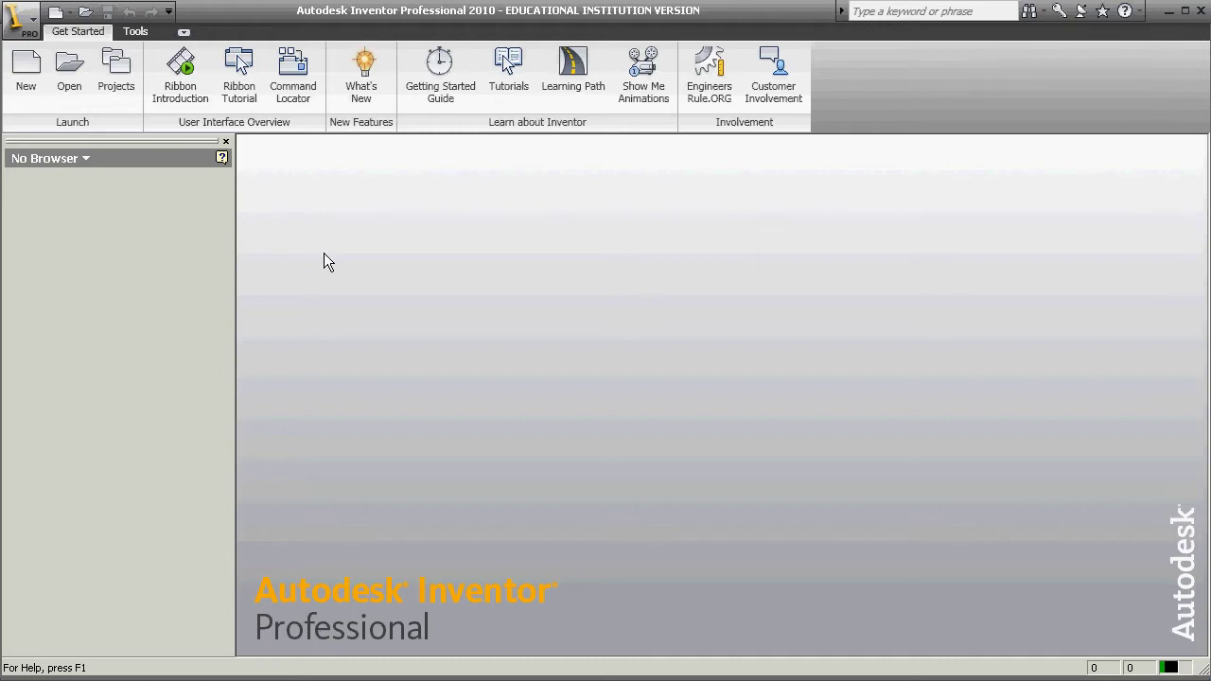
Start a new Inventor file from the Get Started tab.
{"action": "left_click", "coordinate": [26, 65]}
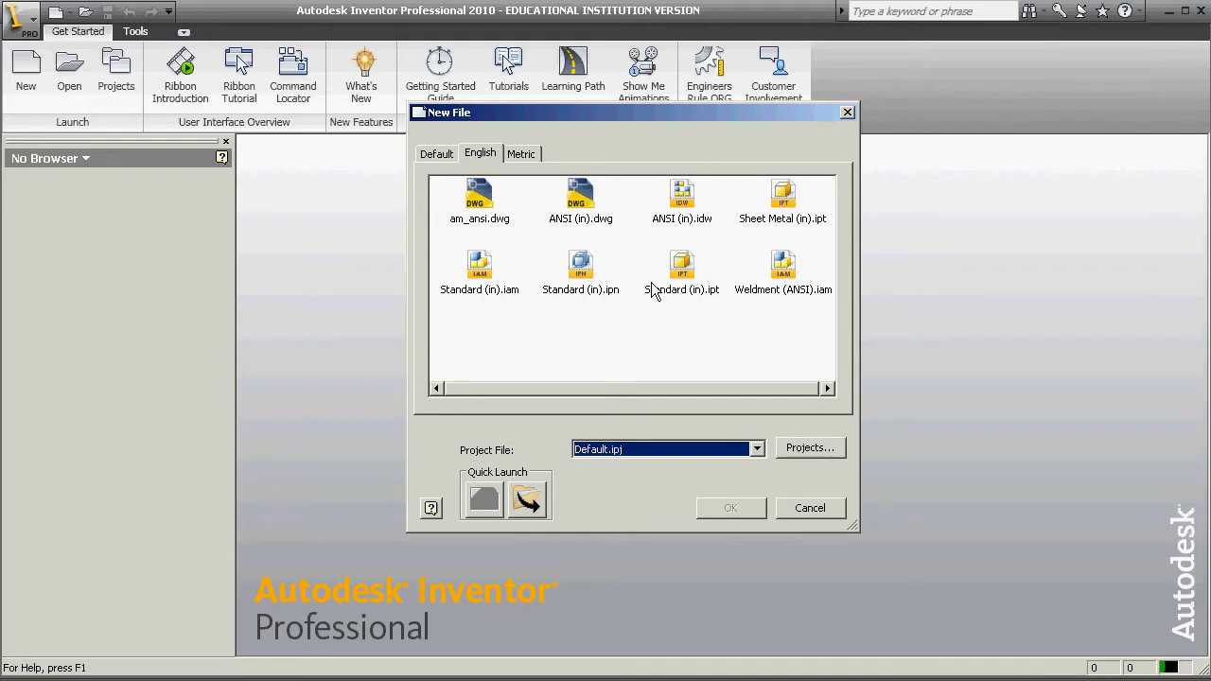
Create a new part from the Standard (in).ipt template and restore the Inventor window.
{"action": "left_click", "coordinate": [686, 282]}
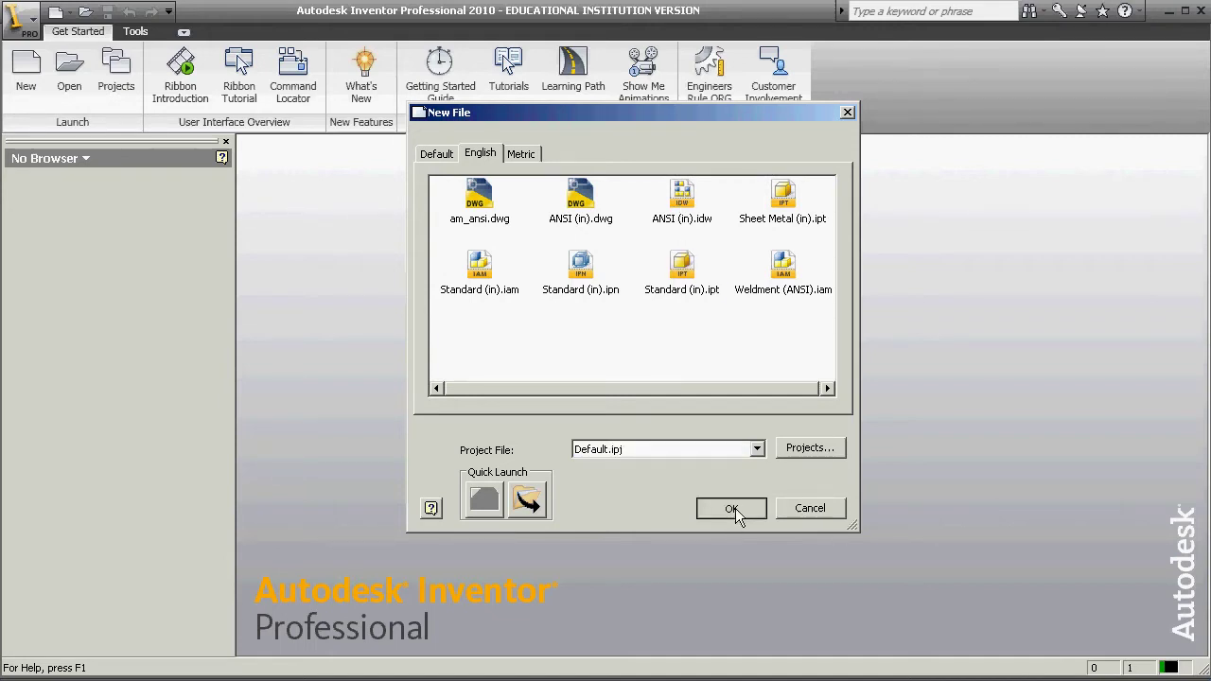
{"action": "left_click", "coordinate": [730, 509]}
{"action": "scroll", "coordinate": [676, 361], "scroll_direction": "down", "scroll_amount": 4}
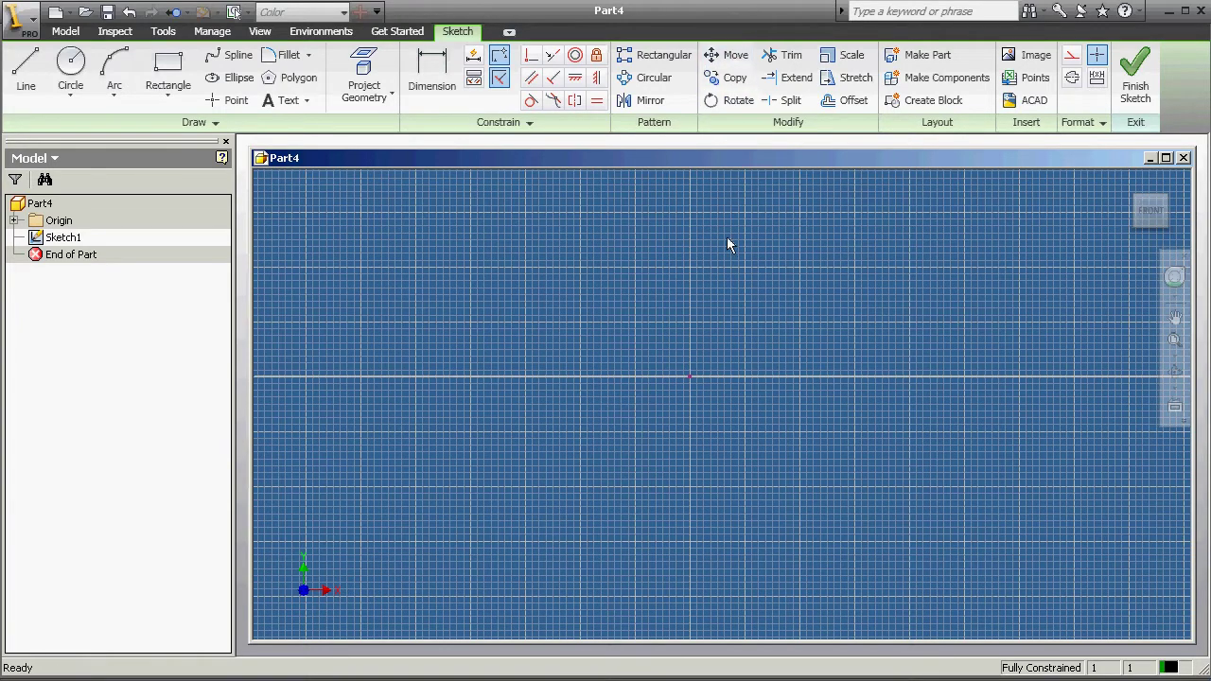
{"action": "double_click", "coordinate": [716, 14]}
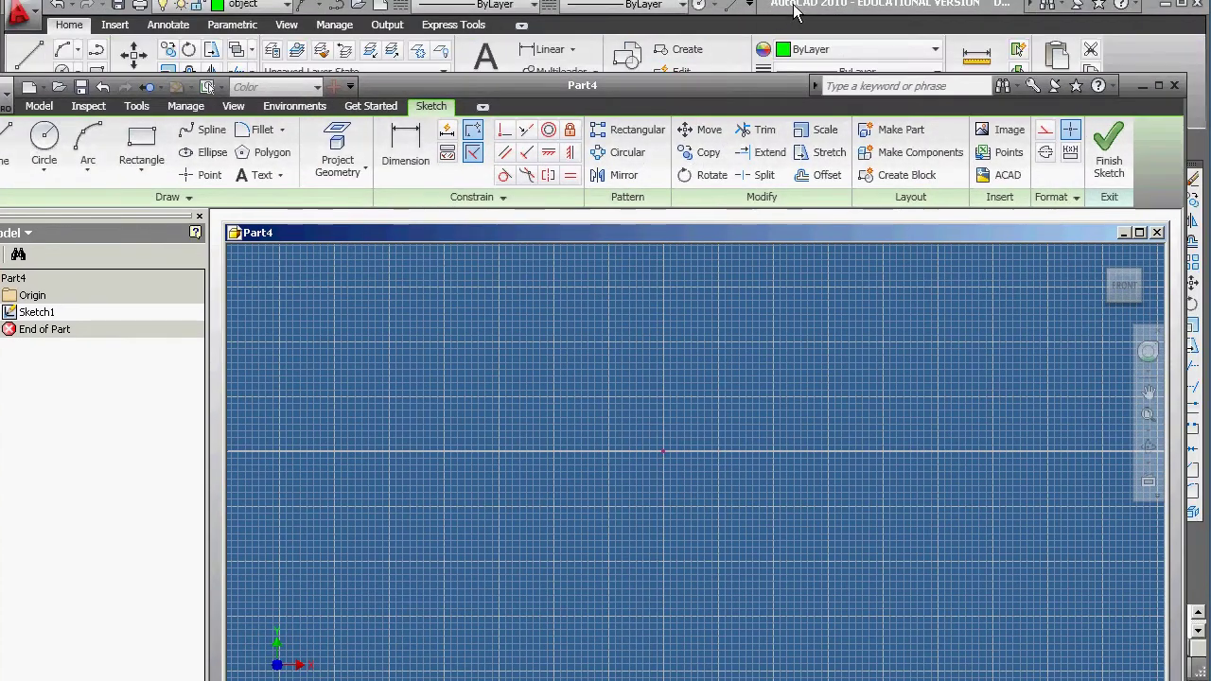
Copy the P-shaped profile in AutoCAD, then bring the Part4 sketch back to the front.
{"action": "left_click", "coordinate": [795, 11]}
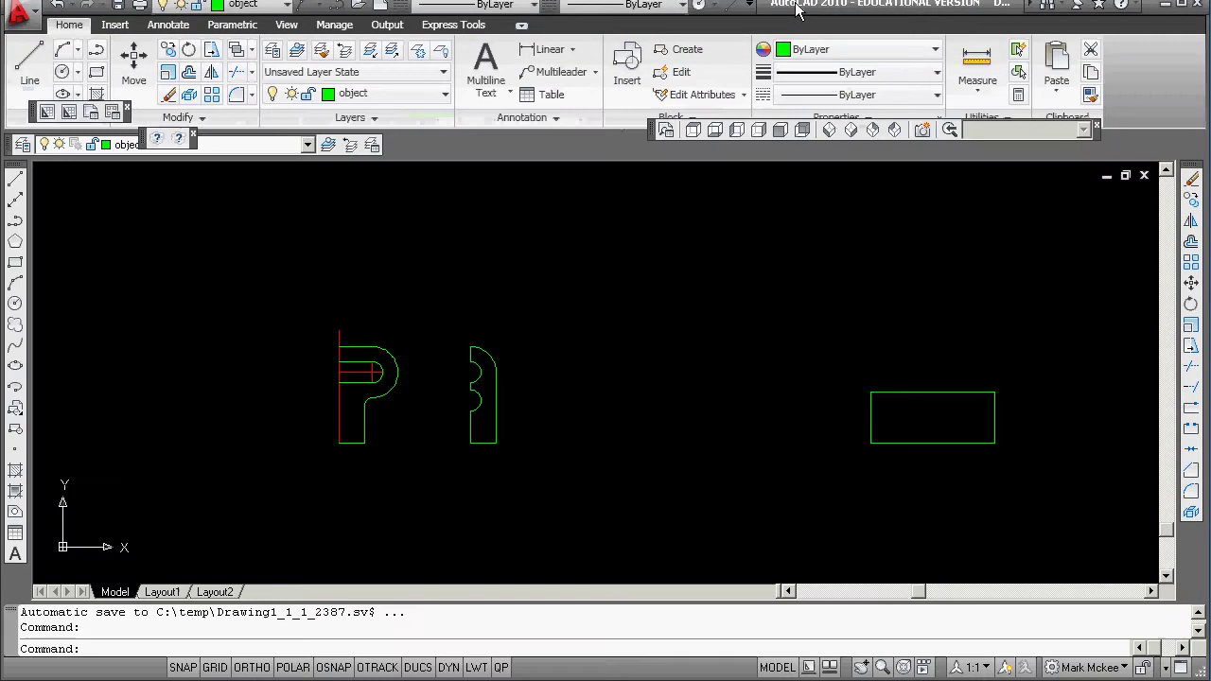
{"action": "left_click", "coordinate": [303, 312]}
{"action": "left_click", "coordinate": [429, 485]}
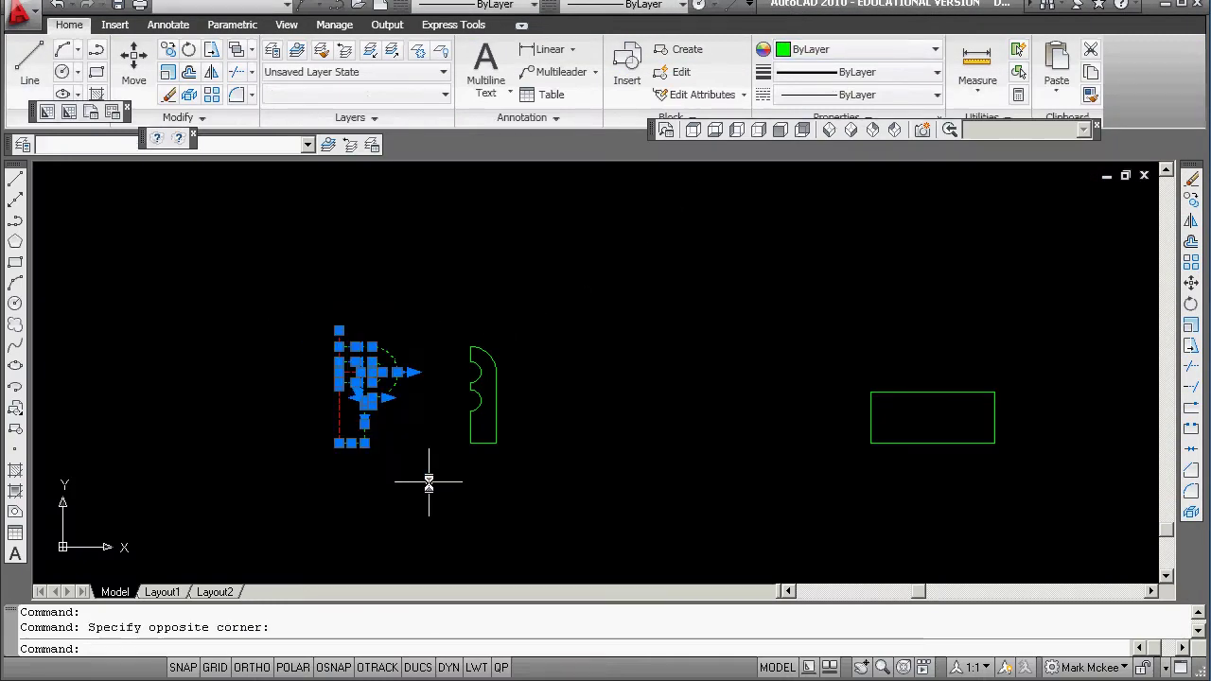
{"action": "right_click", "coordinate": [341, 358]}
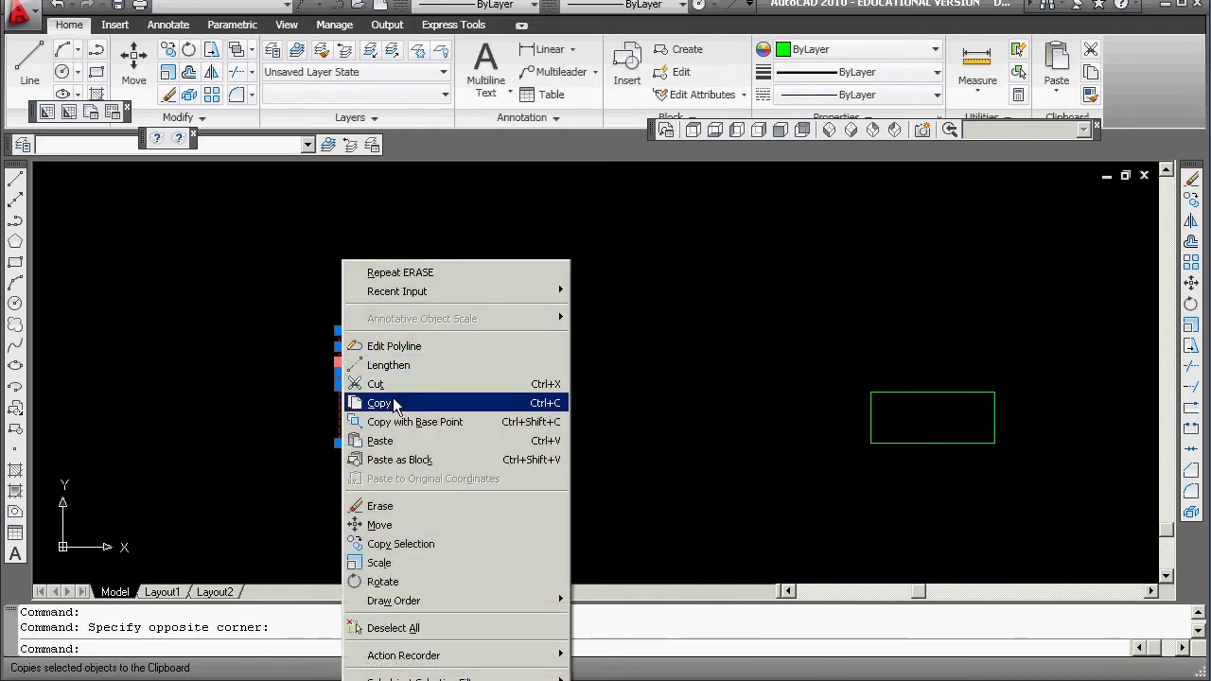
{"action": "left_click", "coordinate": [395, 405]}
{"action": "left_click_drag", "start_coordinate": [776, 11], "coordinate": [1202, 181]}
{"action": "left_click", "coordinate": [686, 103]}
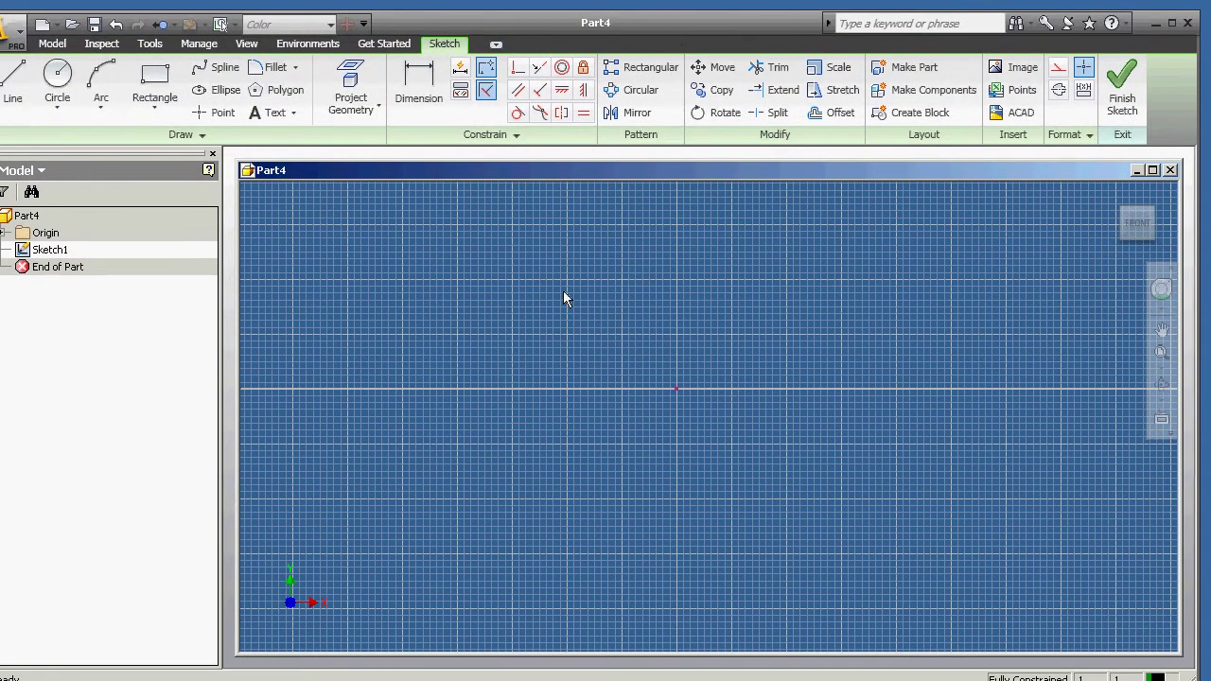
Paste and place the P-shaped profile in Sketch1, then finish the sketch.
{"action": "right_click", "coordinate": [563, 299]}
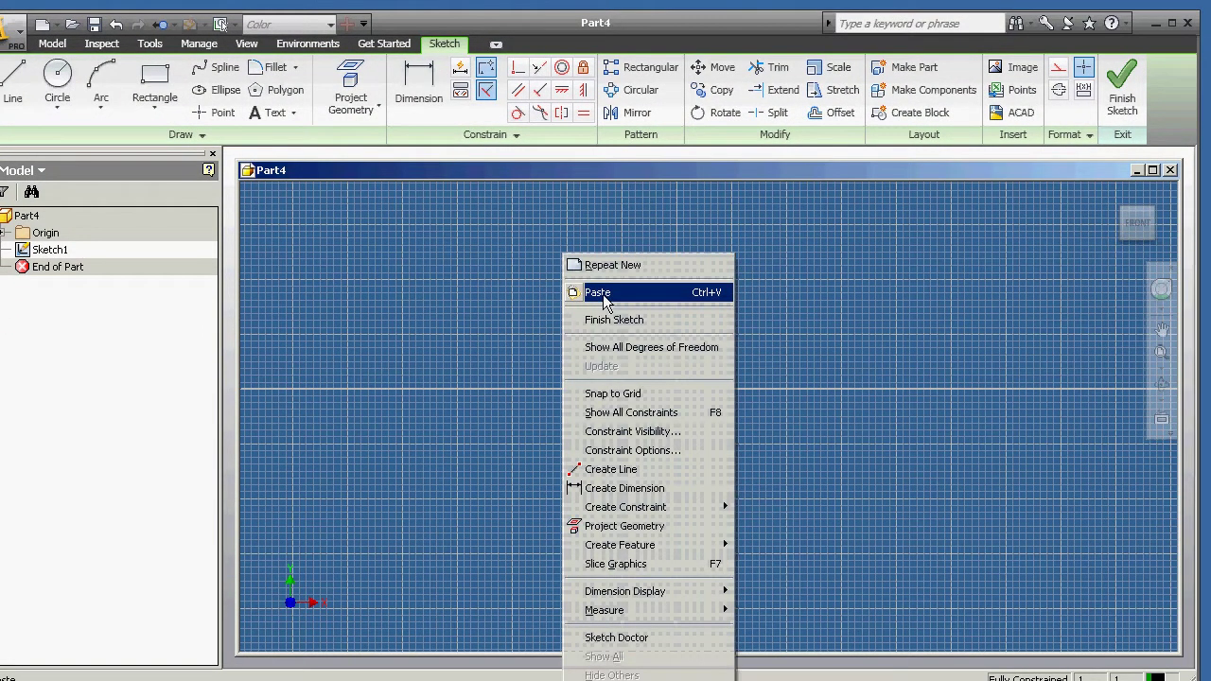
{"action": "left_click", "coordinate": [600, 293]}
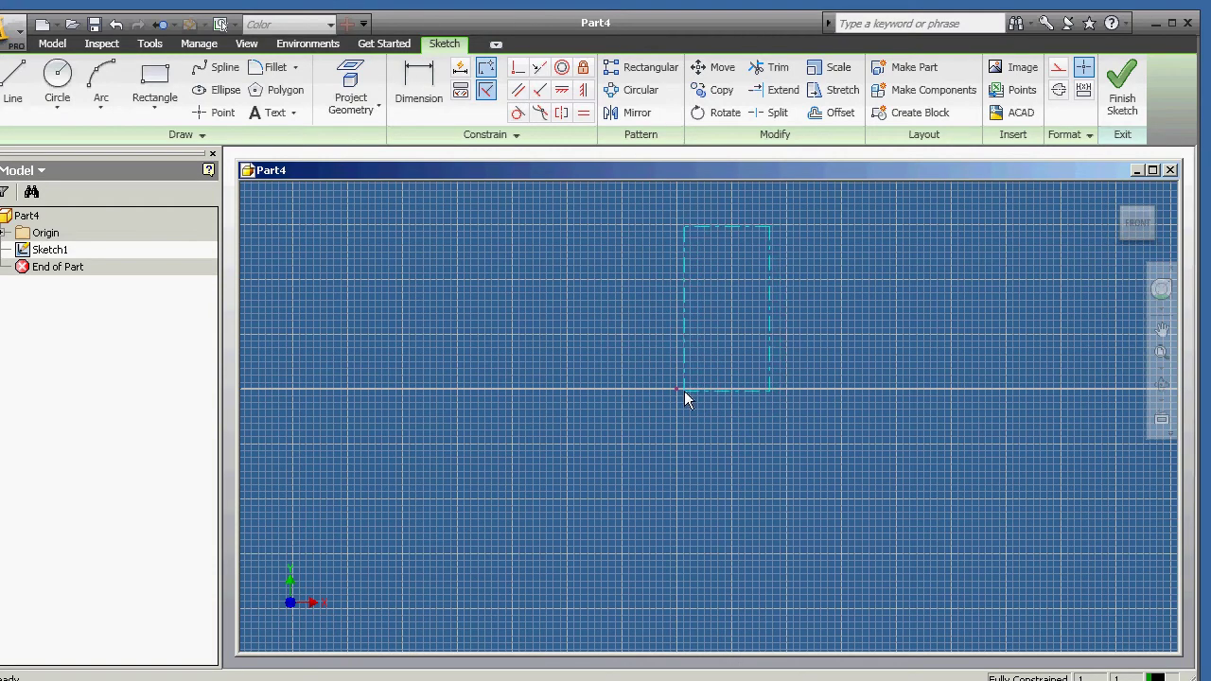
{"action": "scroll", "coordinate": [681, 386], "scroll_direction": "up", "scroll_amount": 4}
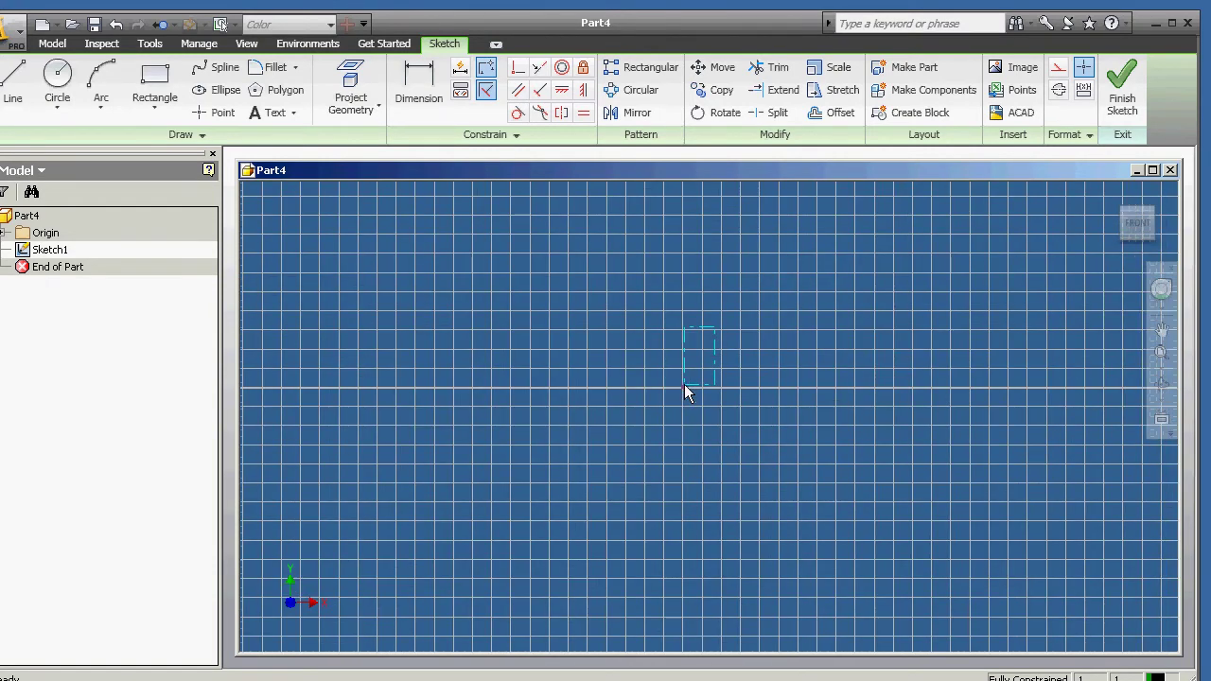
{"action": "scroll", "coordinate": [684, 384], "scroll_direction": "up", "scroll_amount": 3}
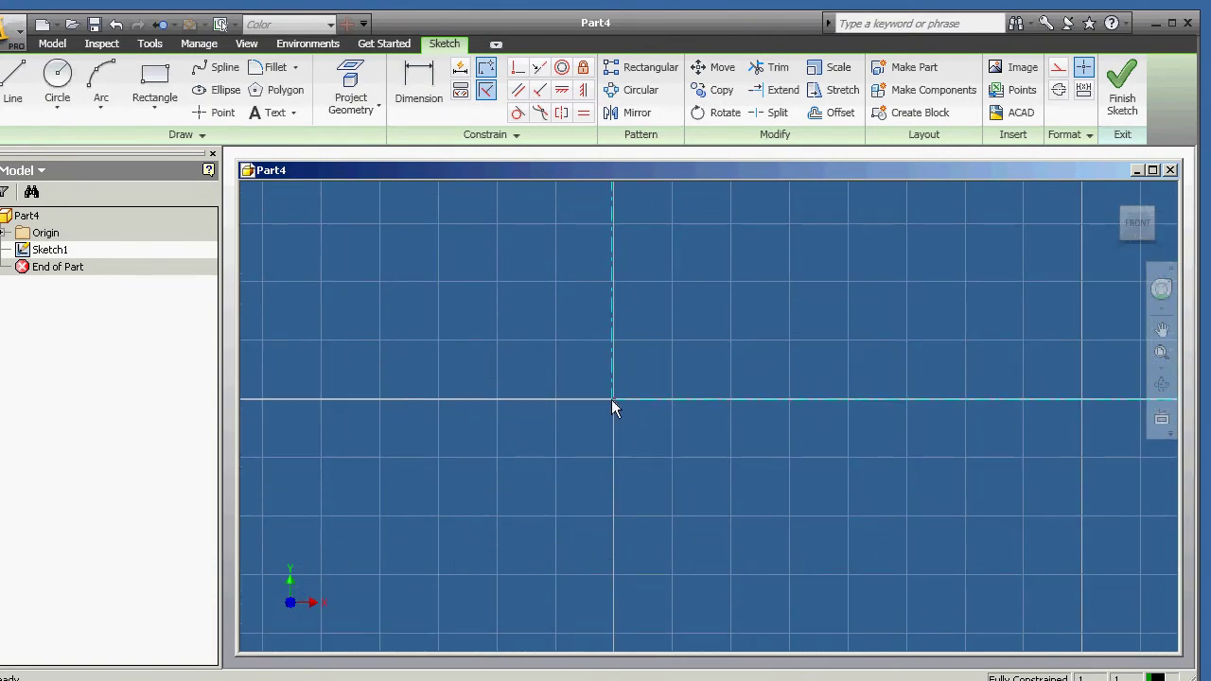
{"action": "left_click", "coordinate": [661, 348]}
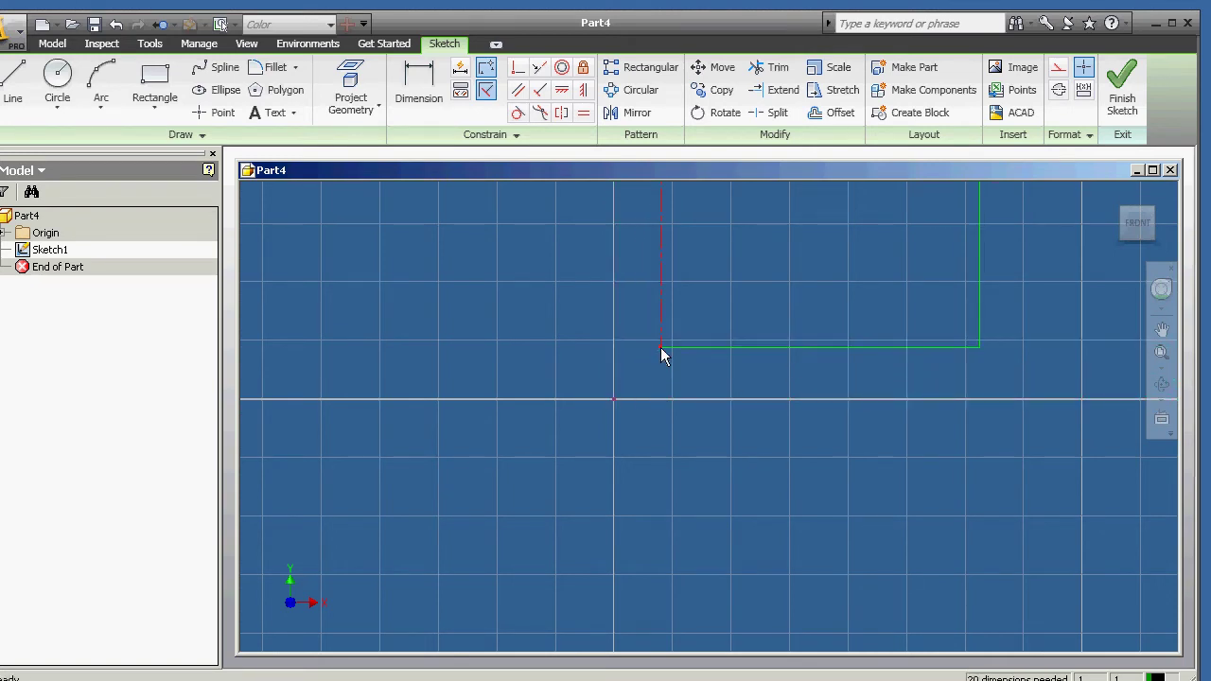
{"action": "left_click", "coordinate": [1121, 90]}
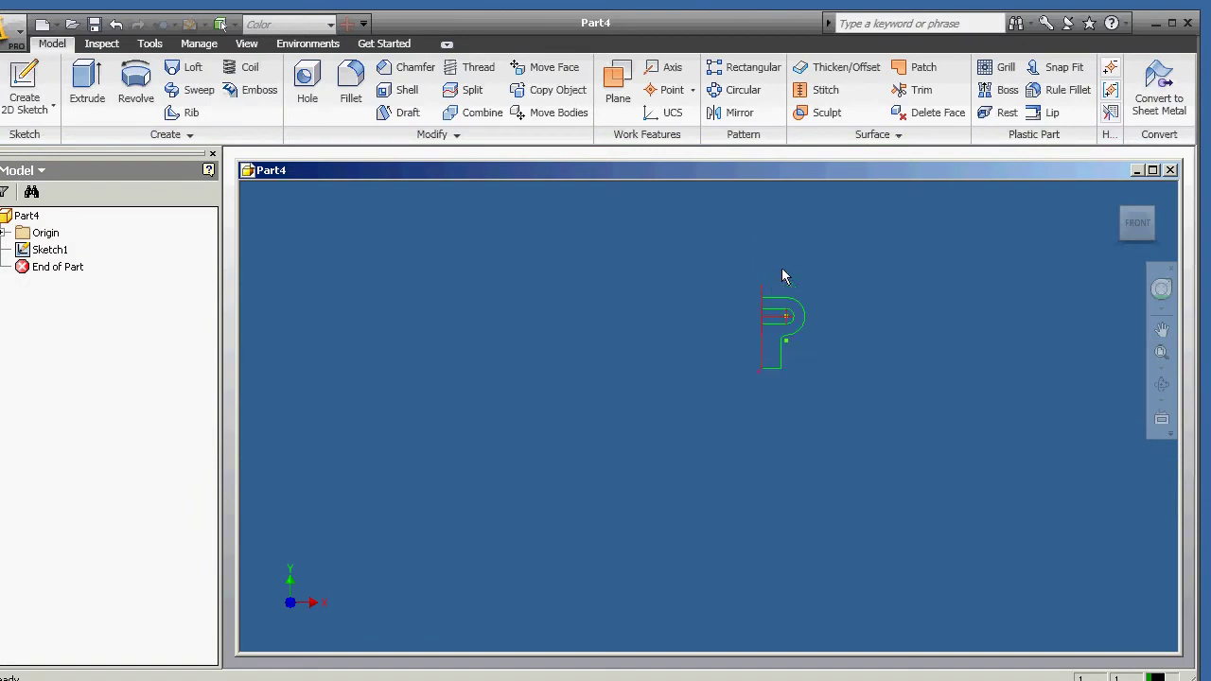
Mirror the P profile in Sketch1 about its vertical centre line into a symmetric T shape.
{"action": "double_click", "coordinate": [49, 250]}
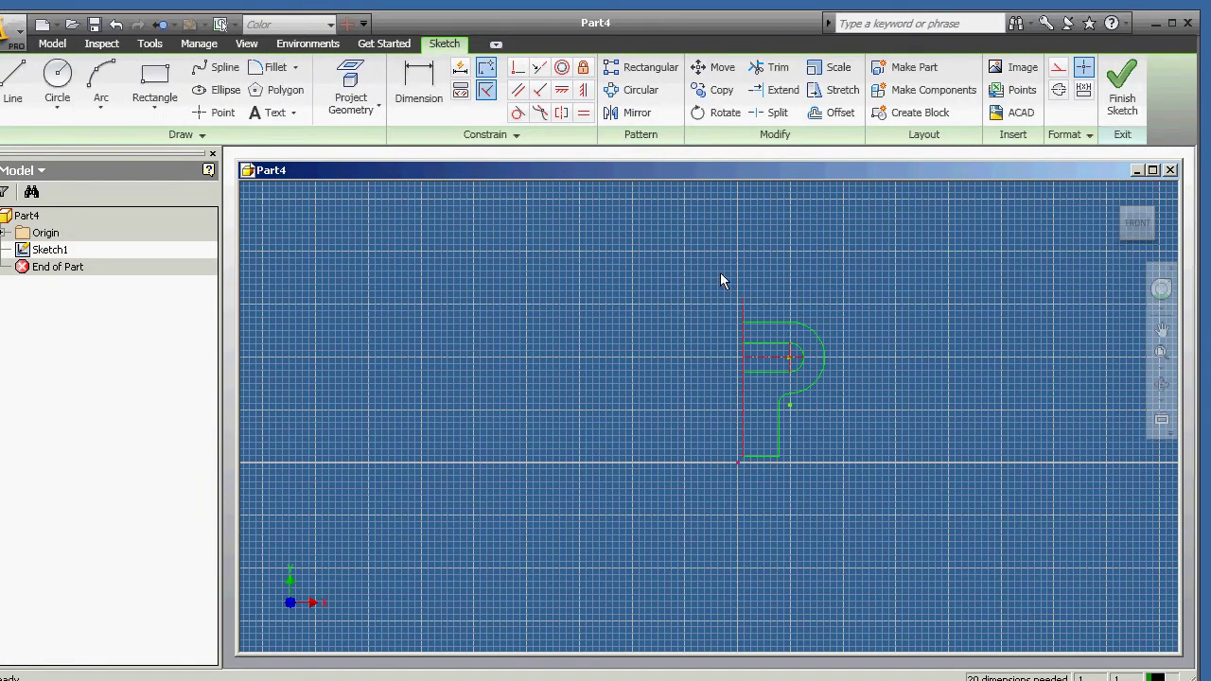
{"action": "left_click_drag", "start_coordinate": [721, 282], "coordinate": [874, 523]}
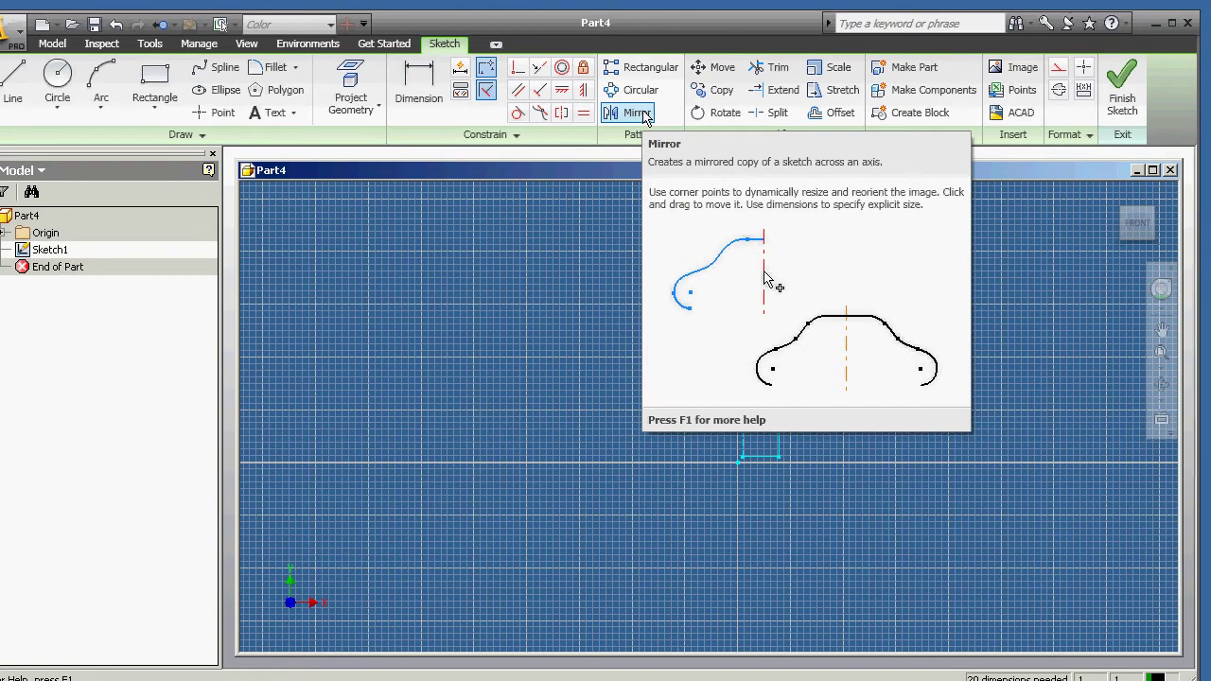
{"action": "left_click", "coordinate": [640, 114]}
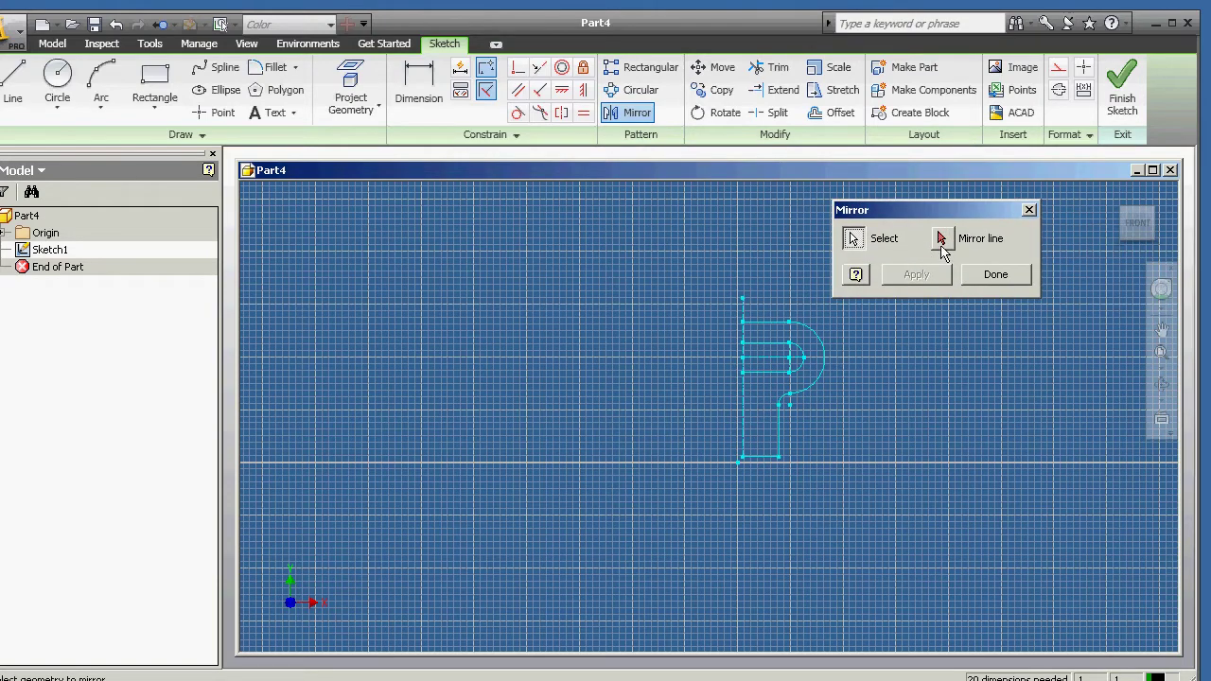
{"action": "left_click", "coordinate": [943, 239]}
{"action": "left_click", "coordinate": [742, 425]}
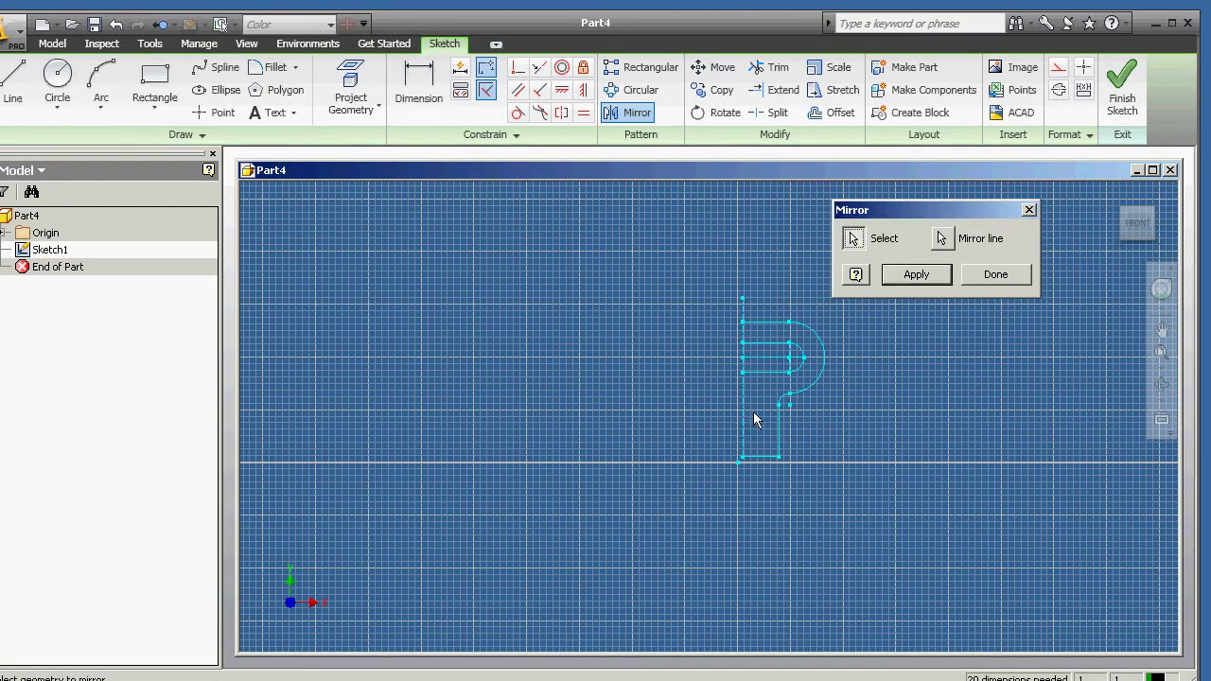
{"action": "left_click", "coordinate": [914, 276]}
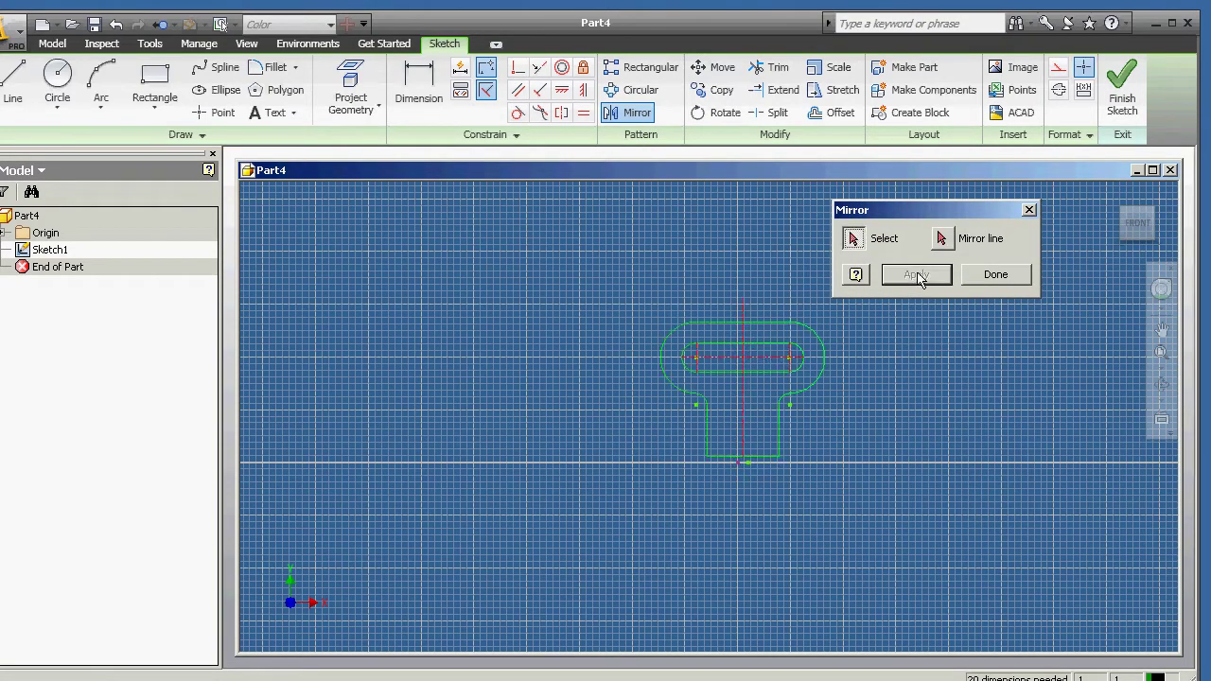
{"action": "left_click", "coordinate": [991, 276]}
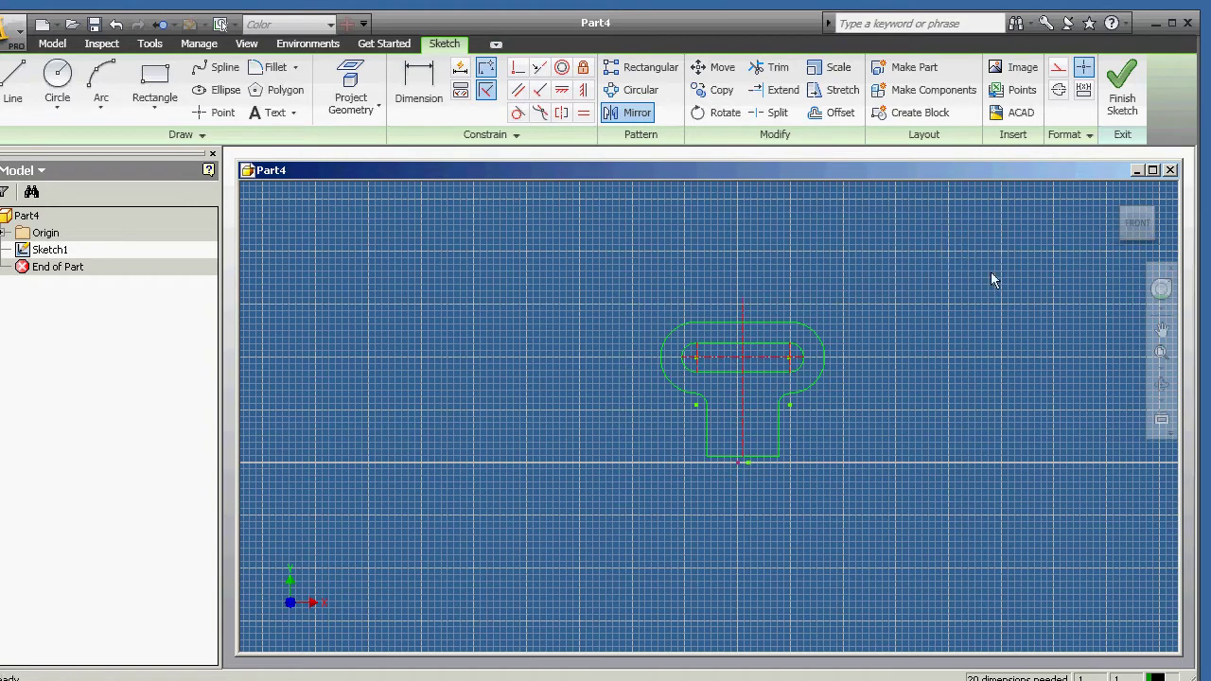
{"action": "left_click", "coordinate": [1122, 90]}
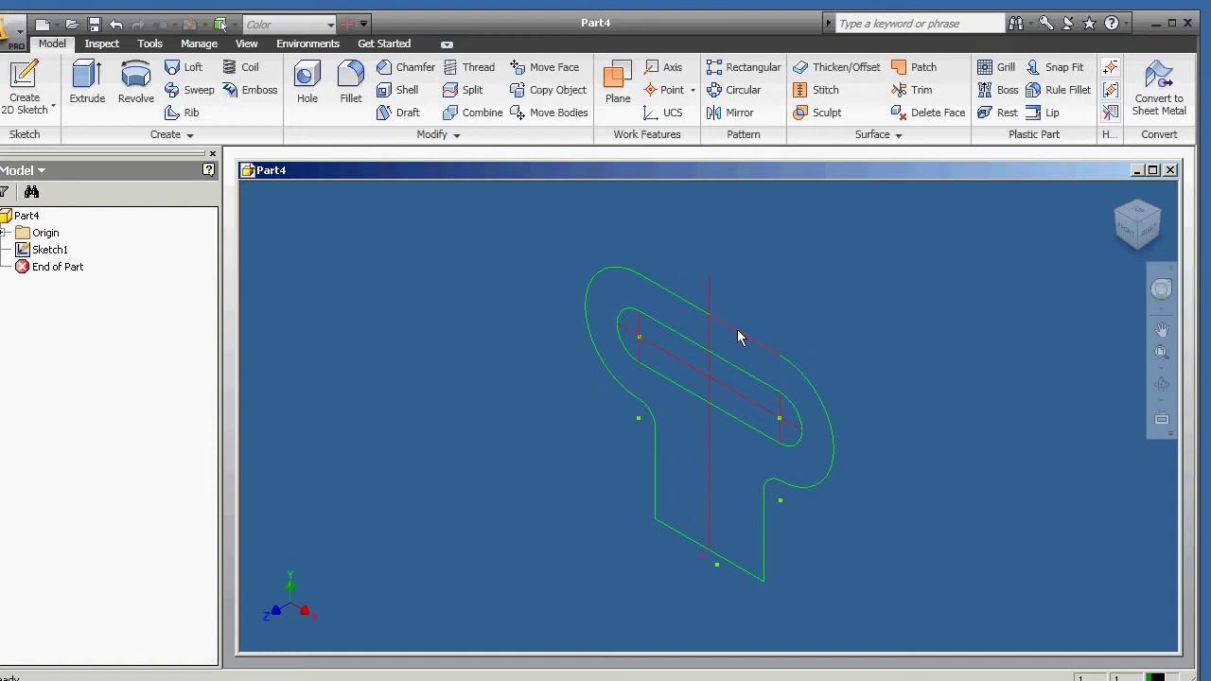
Extrude both halves of the T profile 0.375 in to create Extrusion1.
{"action": "key", "text": "e"}
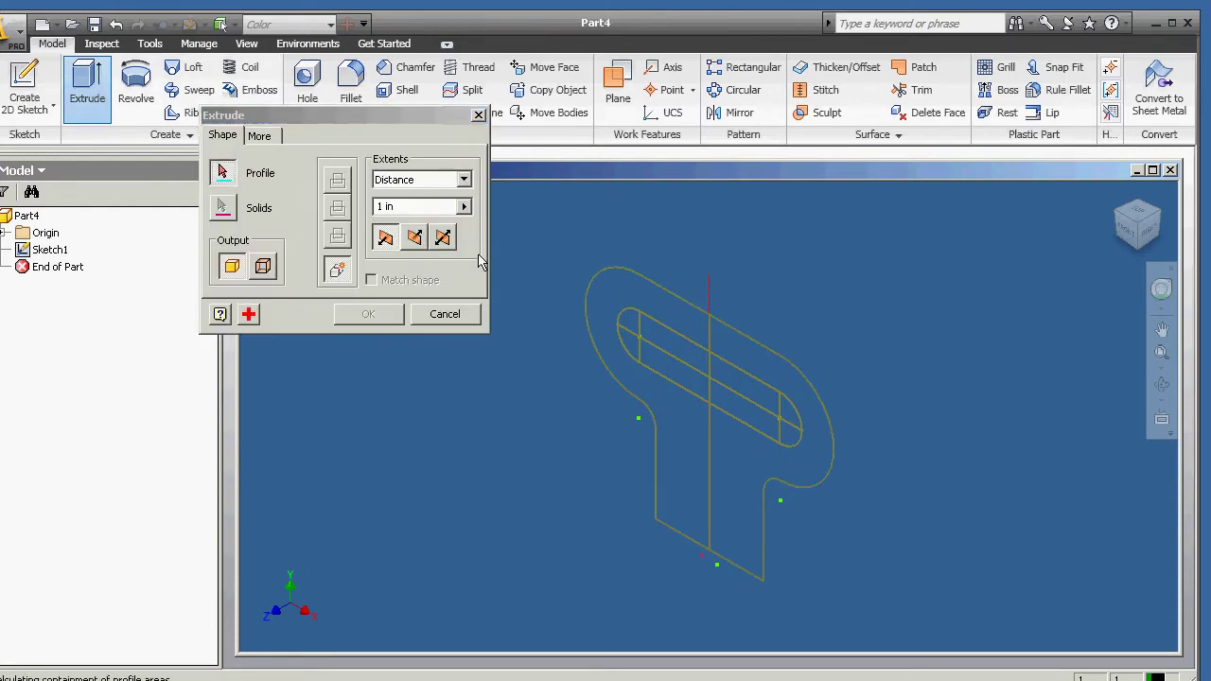
{"action": "left_click", "coordinate": [694, 334]}
{"action": "left_click", "coordinate": [730, 338]}
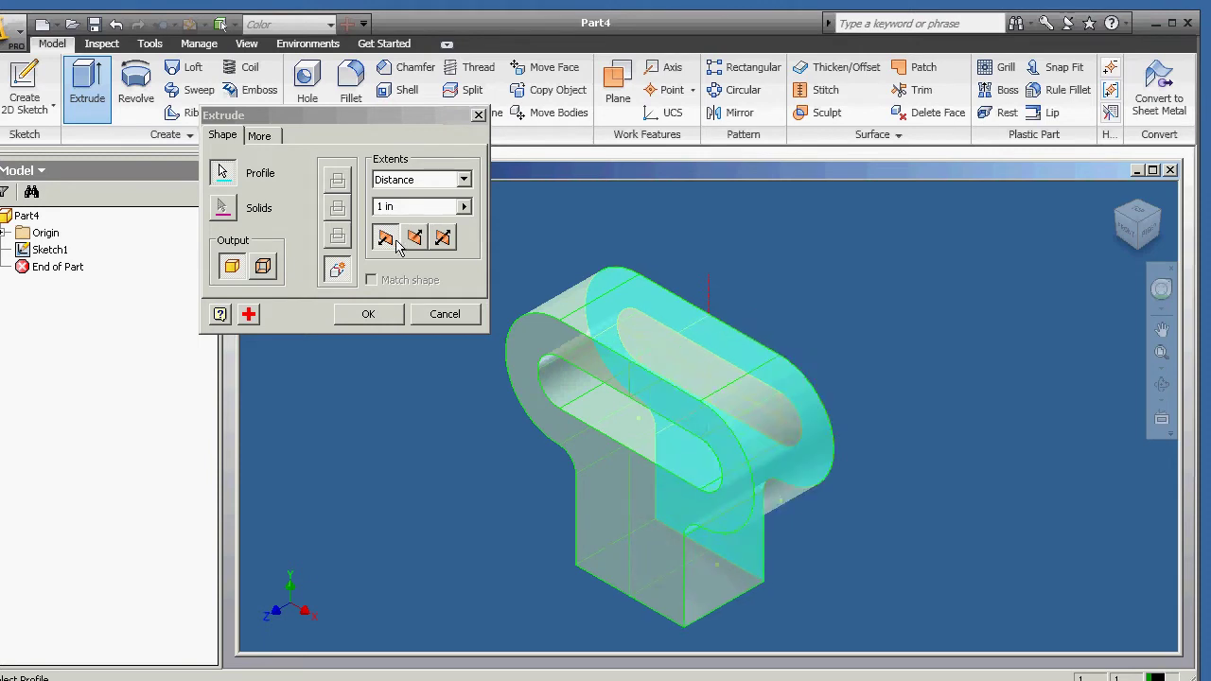
{"action": "double_click", "coordinate": [407, 209]}
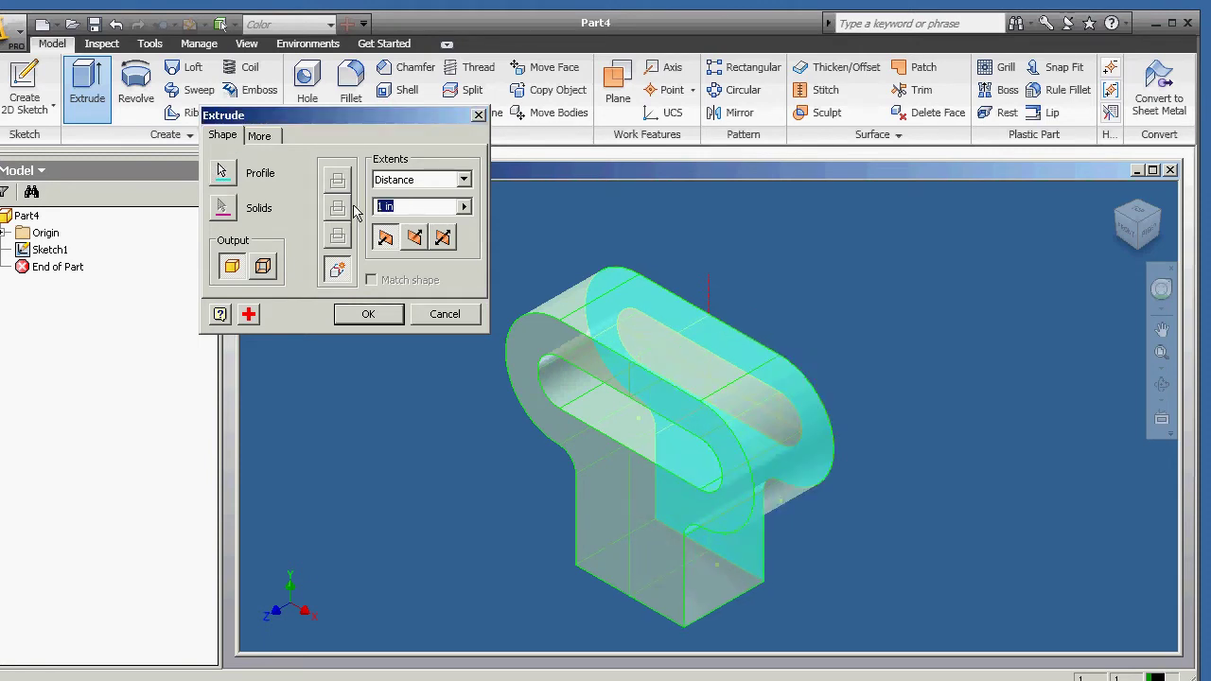
{"action": "type", "text": "0.375"}
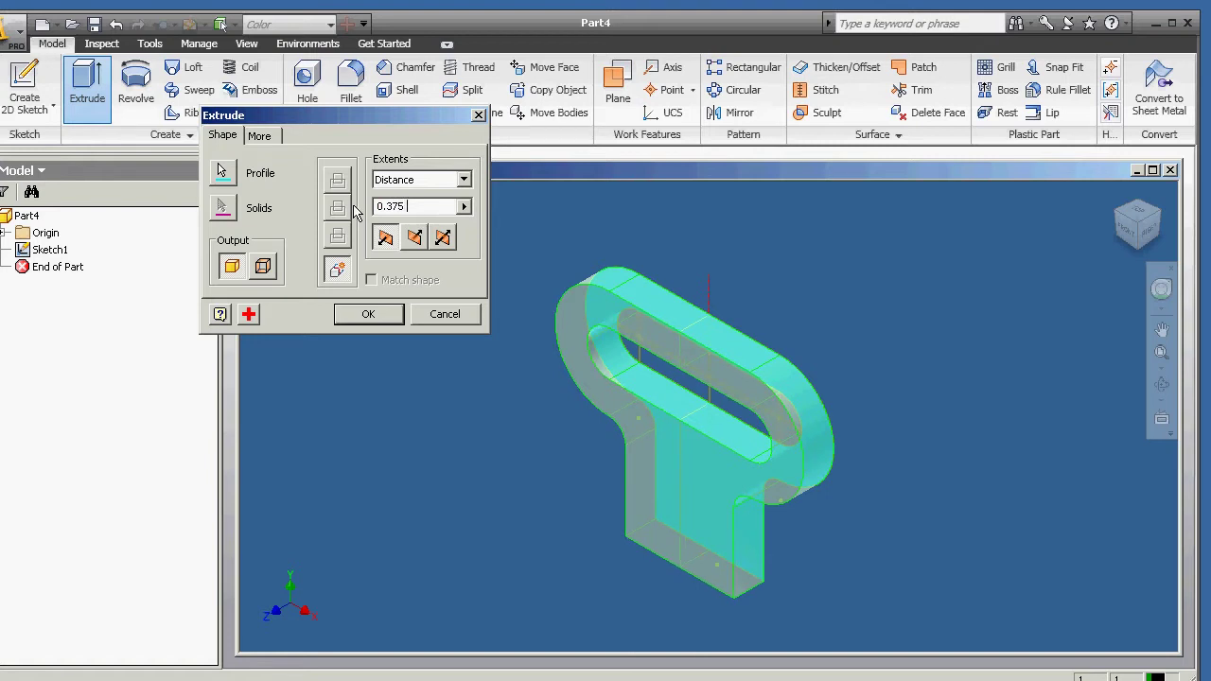
{"action": "left_click", "coordinate": [368, 315]}
{"action": "scroll", "coordinate": [568, 333], "scroll_direction": "up", "scroll_amount": 3}
{"action": "scroll", "coordinate": [625, 369], "scroll_direction": "down", "scroll_amount": 5}
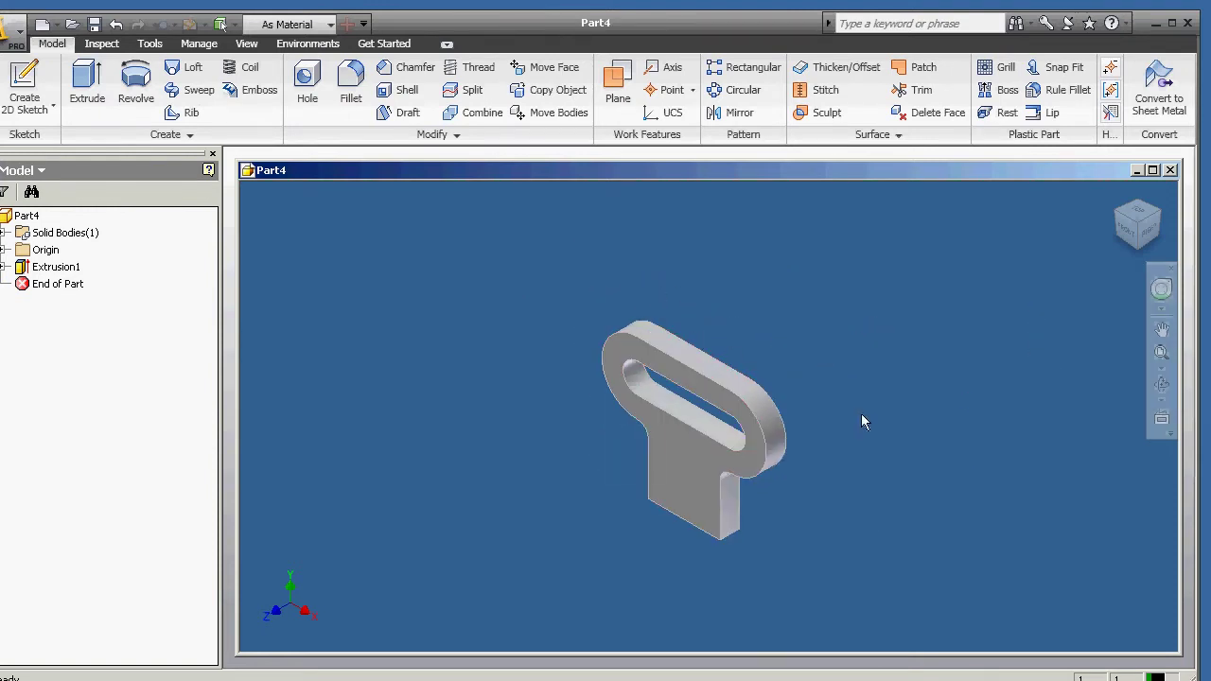
Orbit the part and start a new sketch on the plate's narrow end face.
{"action": "left_click", "coordinate": [1145, 232]}
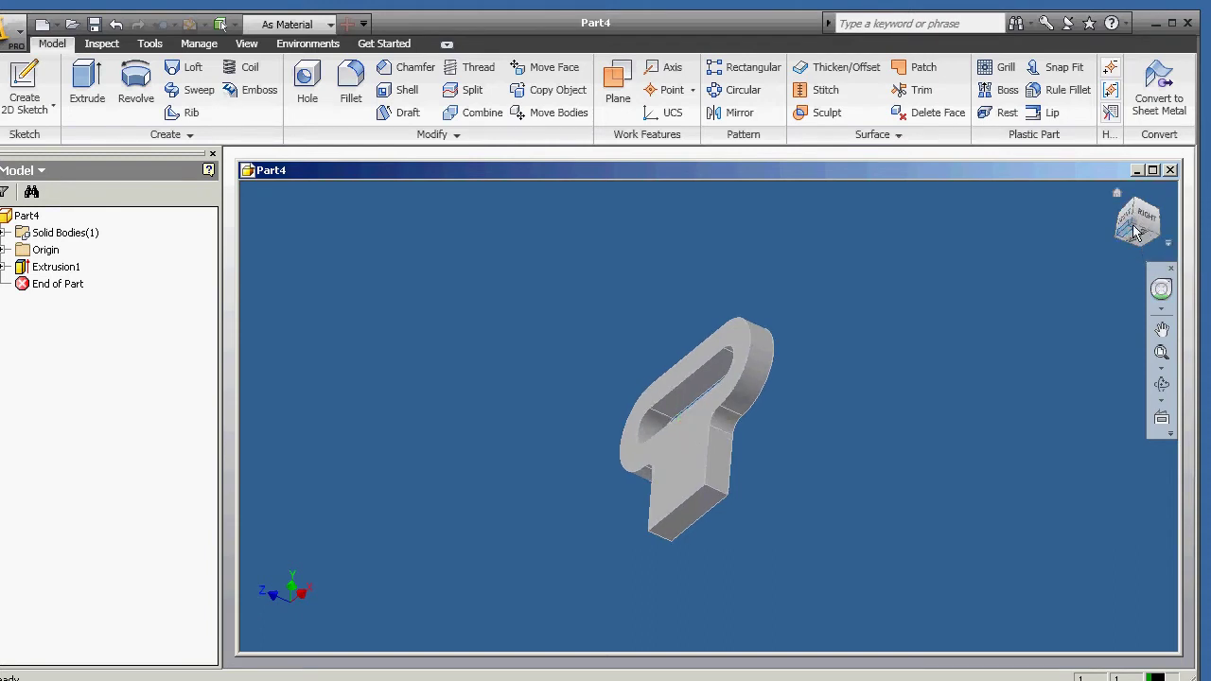
{"action": "left_click_drag", "start_coordinate": [1134, 221], "coordinate": [1097, 228]}
{"action": "left_click", "coordinate": [25, 84]}
{"action": "left_click", "coordinate": [672, 500]}
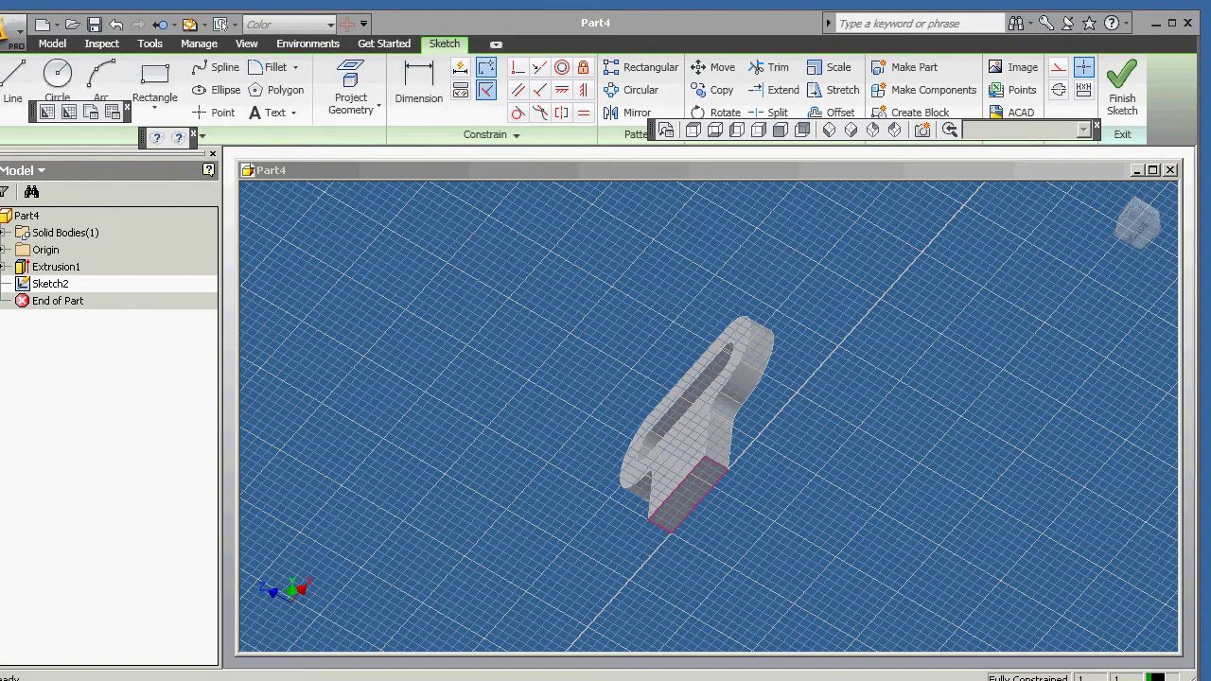
Undo the wrong paste and paste the copied rectangle into Sketch2.
{"action": "right_click", "coordinate": [795, 528]}
{"action": "left_click", "coordinate": [852, 87]}
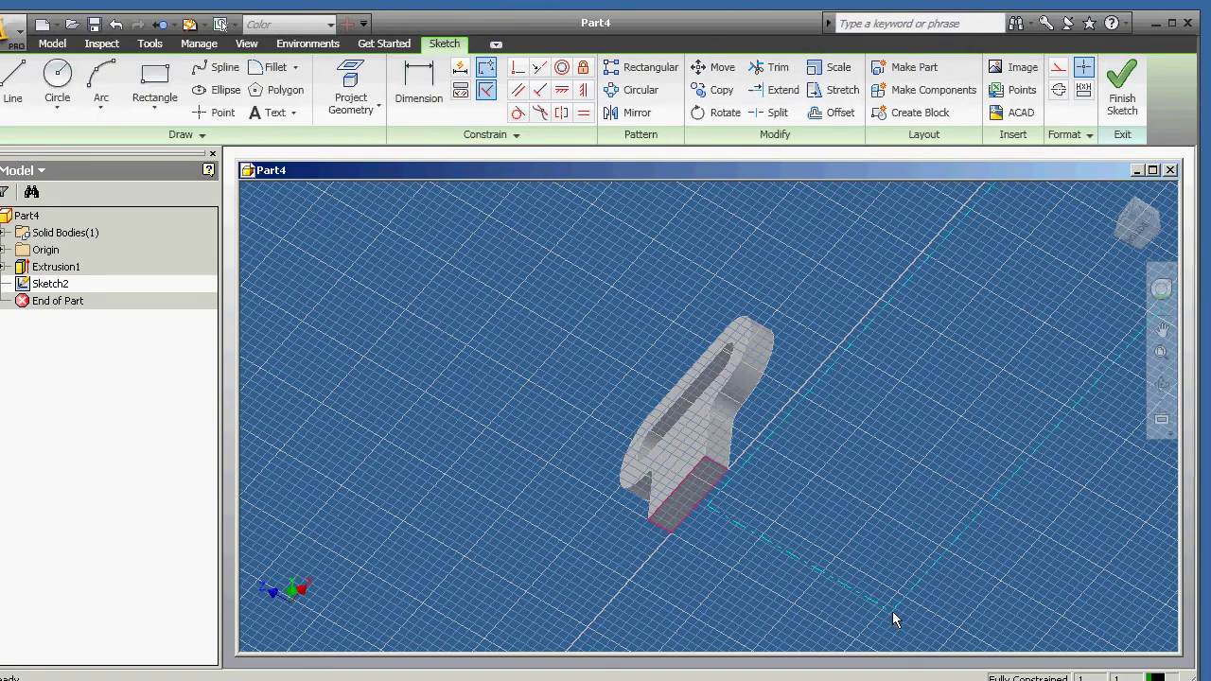
{"action": "right_click", "coordinate": [944, 560]}
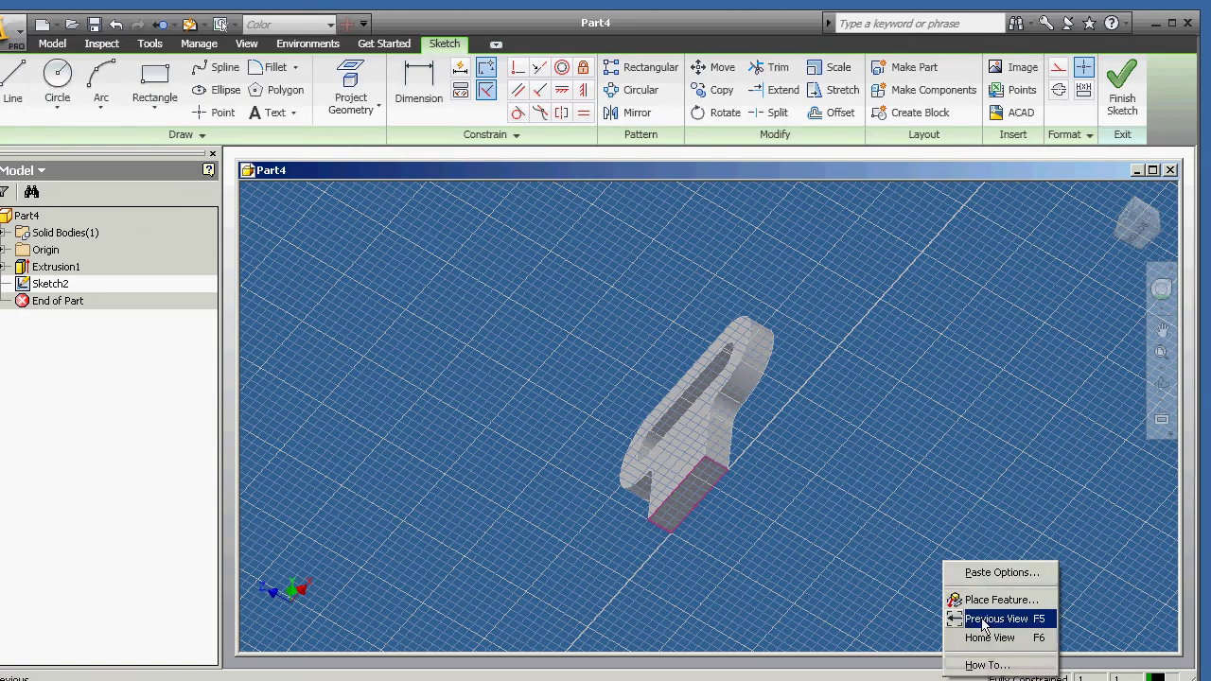
{"action": "key", "text": "Escape"}
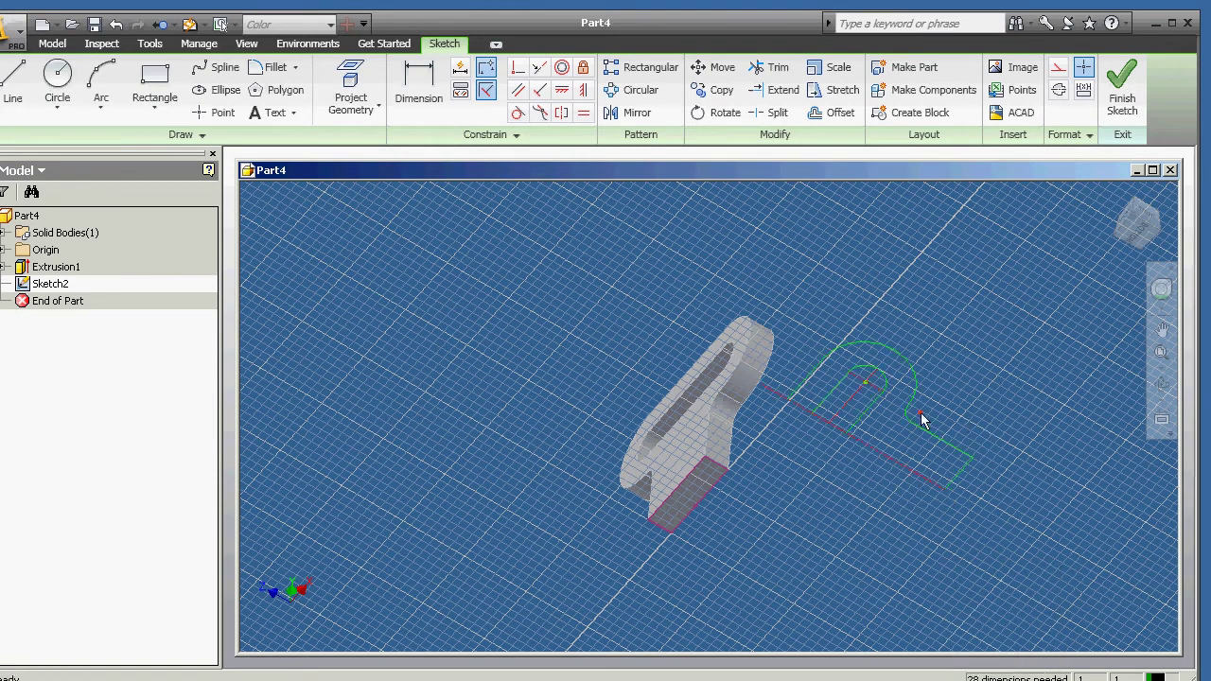
{"action": "left_click", "coordinate": [116, 23]}
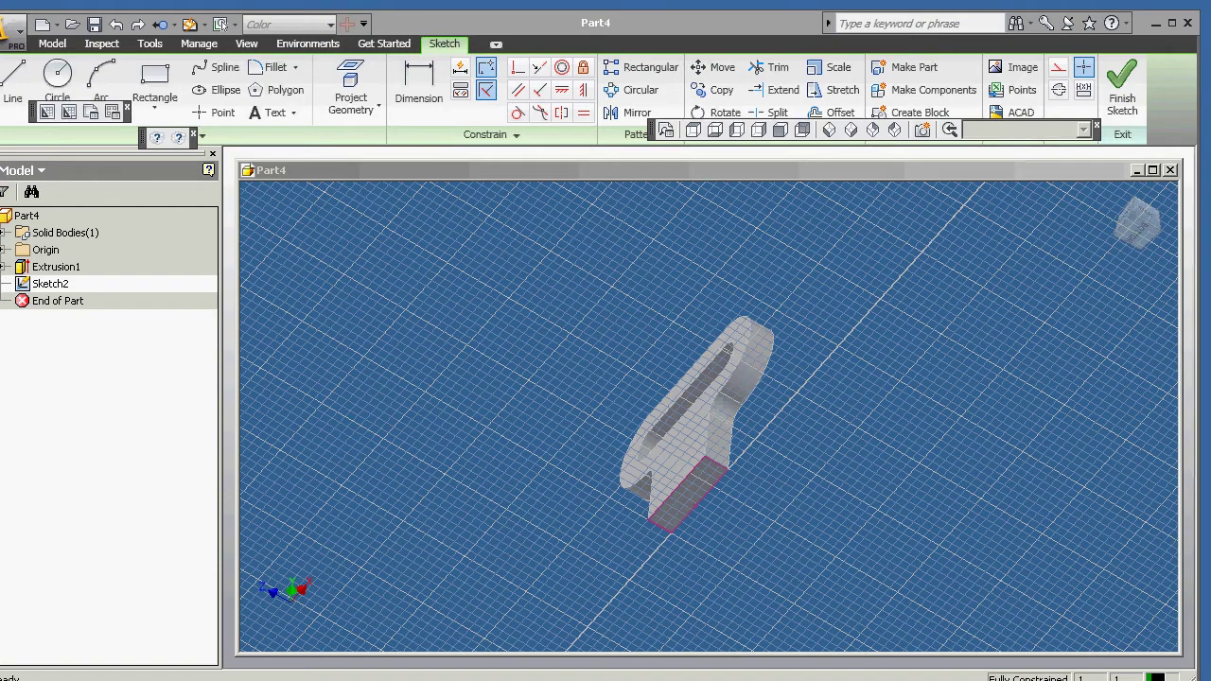
{"action": "right_click", "coordinate": [824, 472]}
{"action": "left_click", "coordinate": [866, 293]}
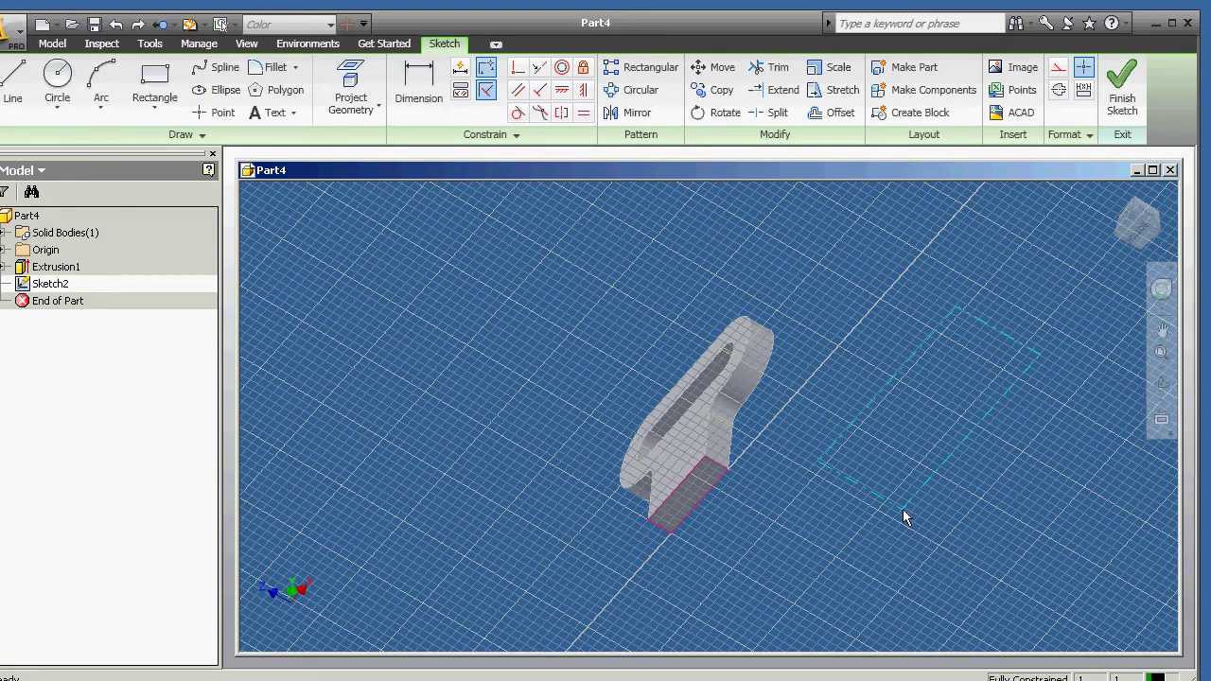
{"action": "scroll", "coordinate": [903, 509], "scroll_direction": "down", "scroll_amount": 2}
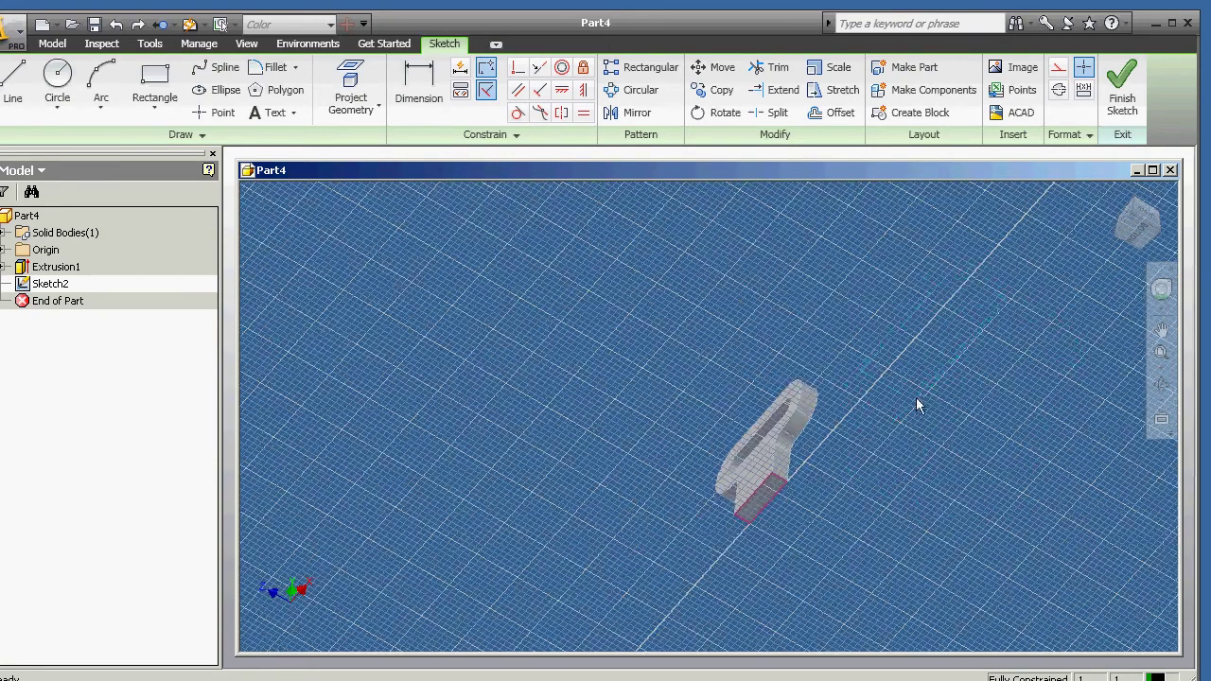
Place the pasted rectangle and rotate it 90 degrees about one of its corners.
{"action": "left_click", "coordinate": [925, 369]}
{"action": "left_click_drag", "start_coordinate": [1063, 212], "coordinate": [860, 379]}
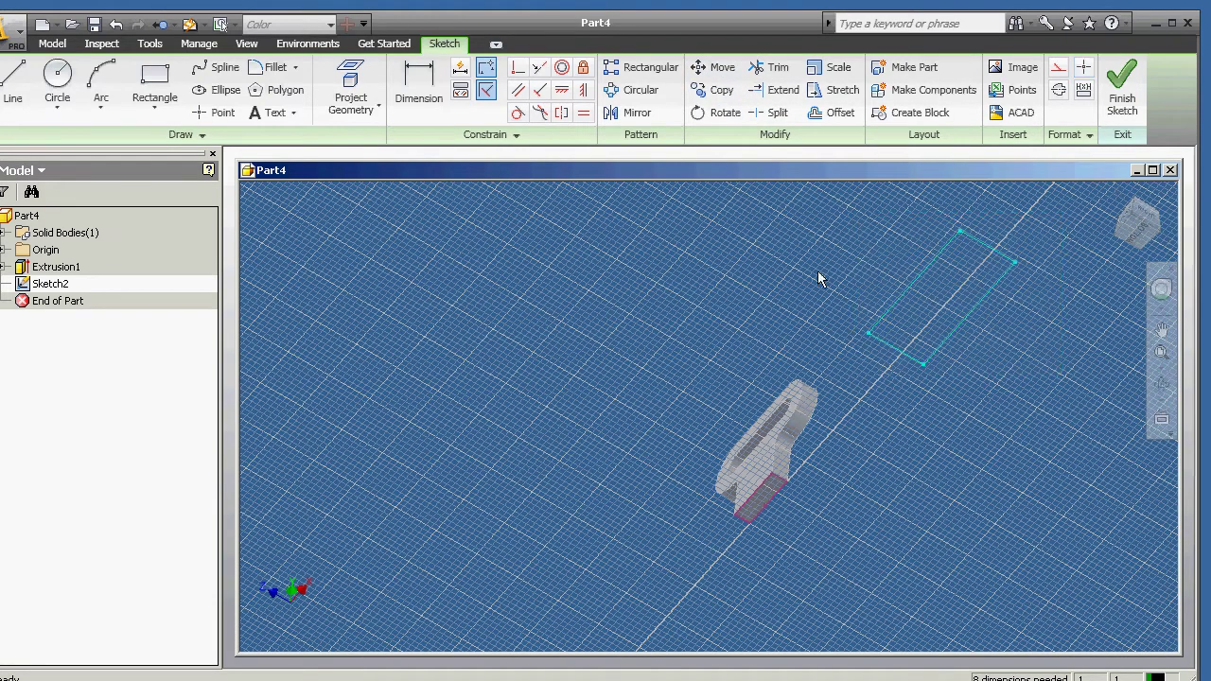
{"action": "left_click", "coordinate": [719, 113]}
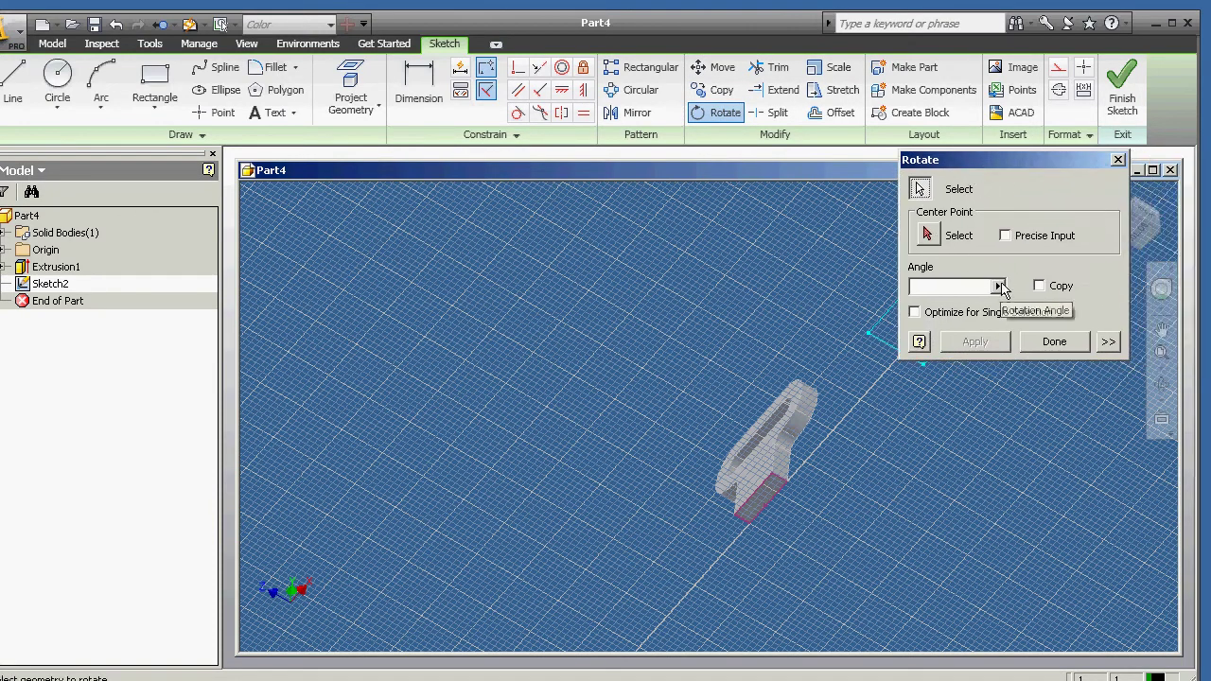
{"action": "left_click", "coordinate": [998, 287]}
{"action": "left_click", "coordinate": [946, 299]}
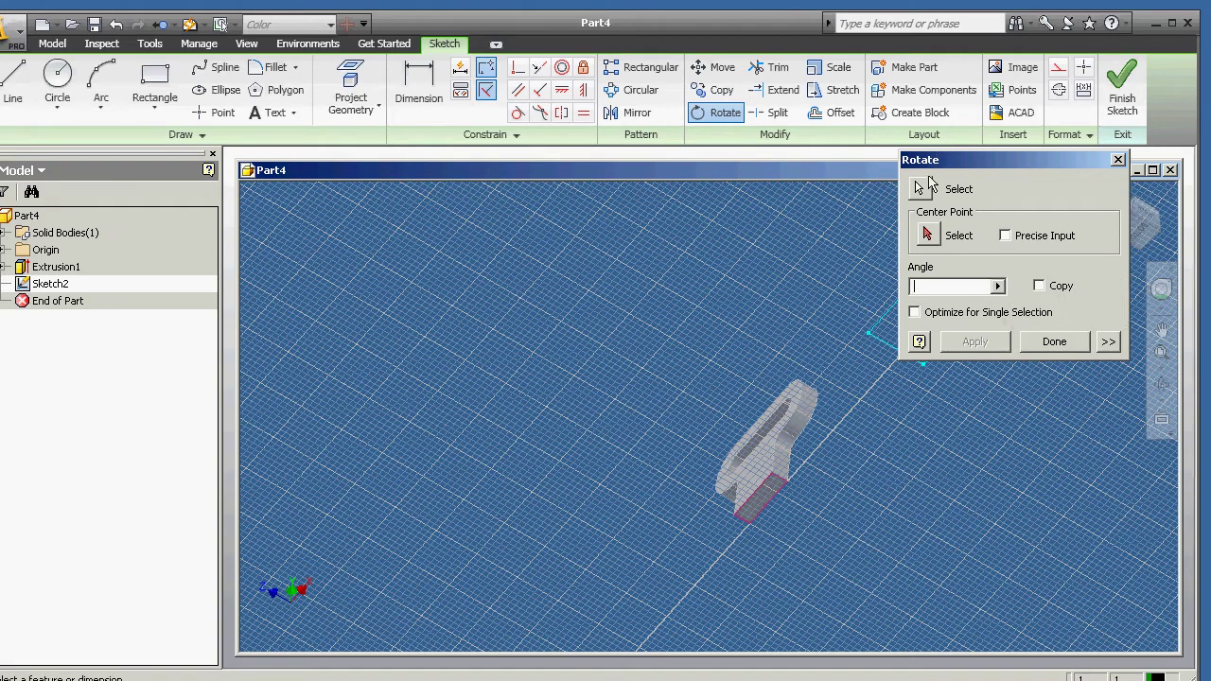
{"action": "left_click", "coordinate": [924, 234]}
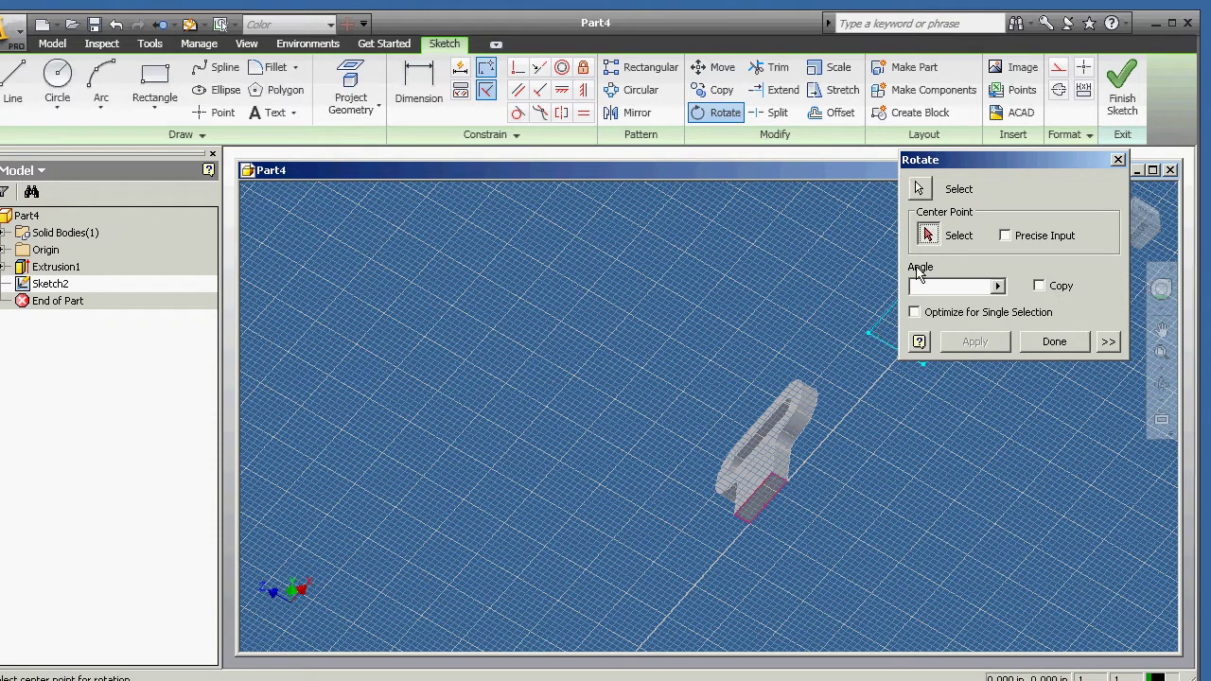
{"action": "left_click", "coordinate": [869, 334]}
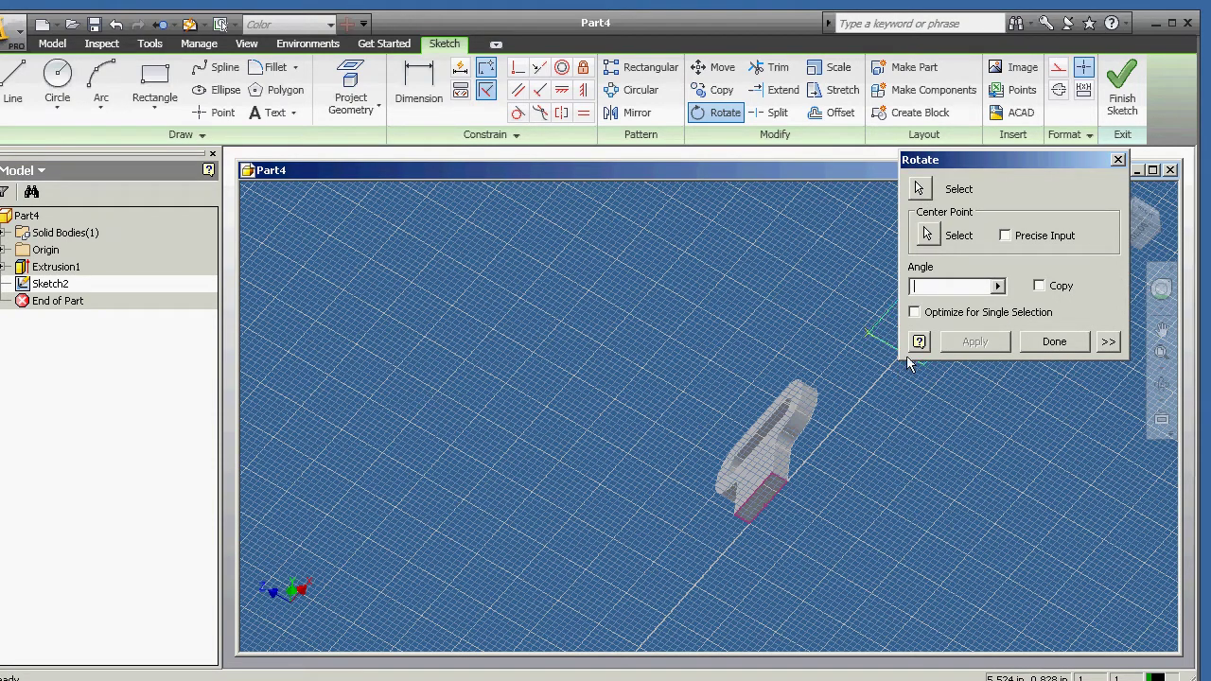
{"action": "left_click", "coordinate": [997, 286]}
{"action": "left_click", "coordinate": [942, 292]}
{"action": "type", "text": "90"}
{"action": "left_click", "coordinate": [1001, 348]}
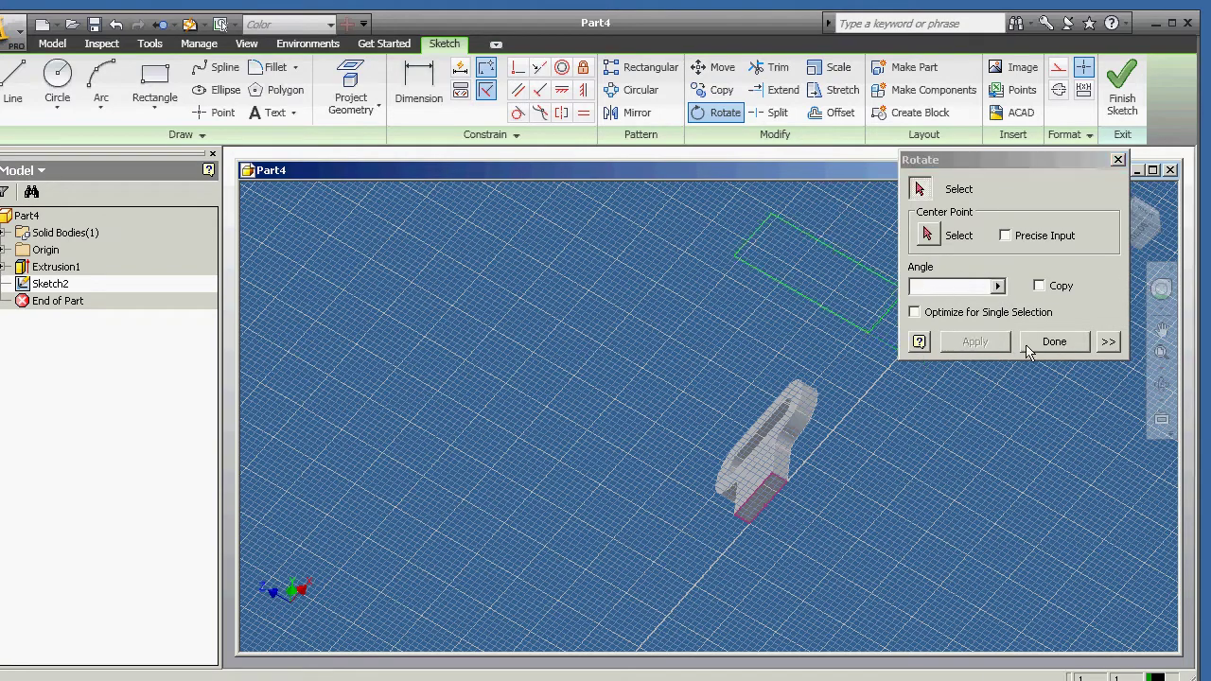
{"action": "left_click", "coordinate": [1041, 347]}
Mirror the rotated rectangle about its lower edge to add a second adjoining rectangle.
{"action": "left_click_drag", "start_coordinate": [718, 197], "coordinate": [933, 350]}
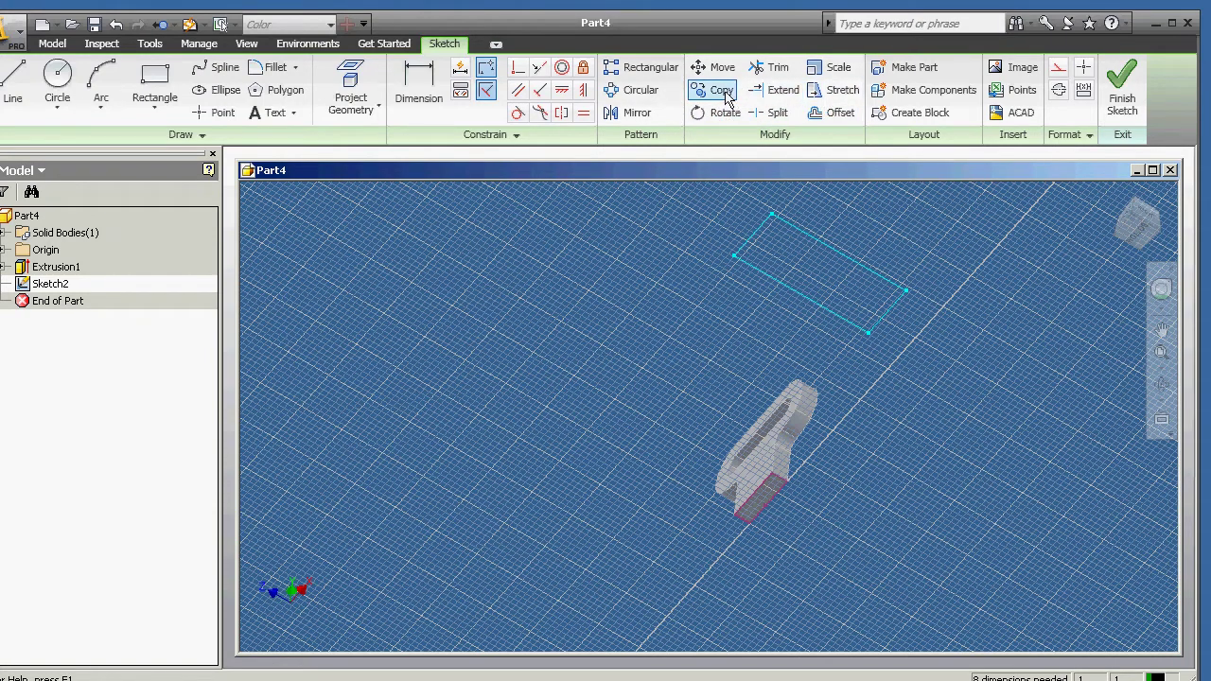
{"action": "left_click", "coordinate": [632, 113]}
{"action": "left_click", "coordinate": [942, 239]}
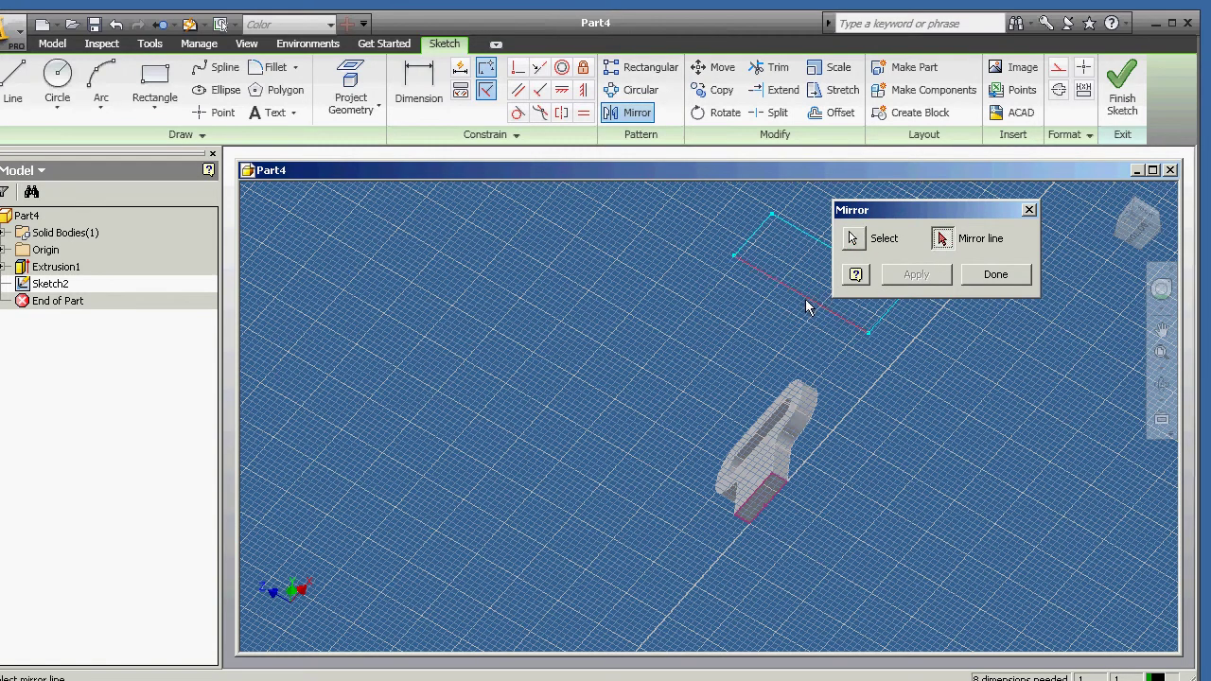
{"action": "left_click", "coordinate": [806, 300]}
{"action": "left_click", "coordinate": [932, 283]}
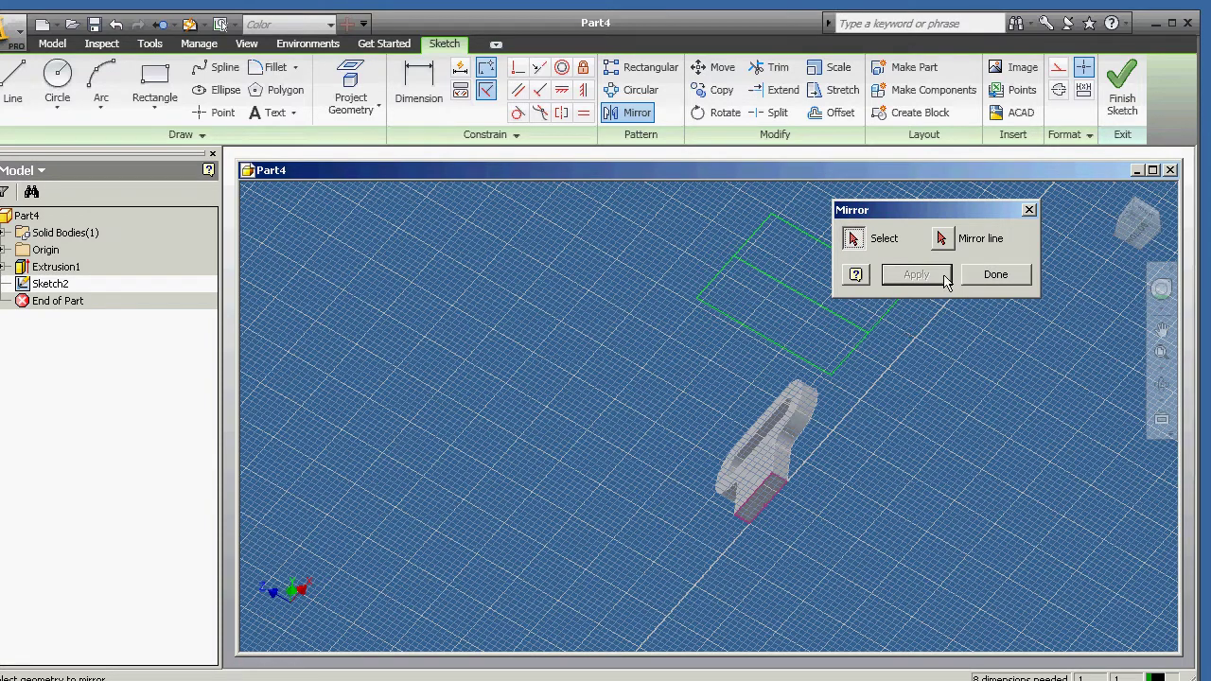
{"action": "left_click", "coordinate": [996, 274]}
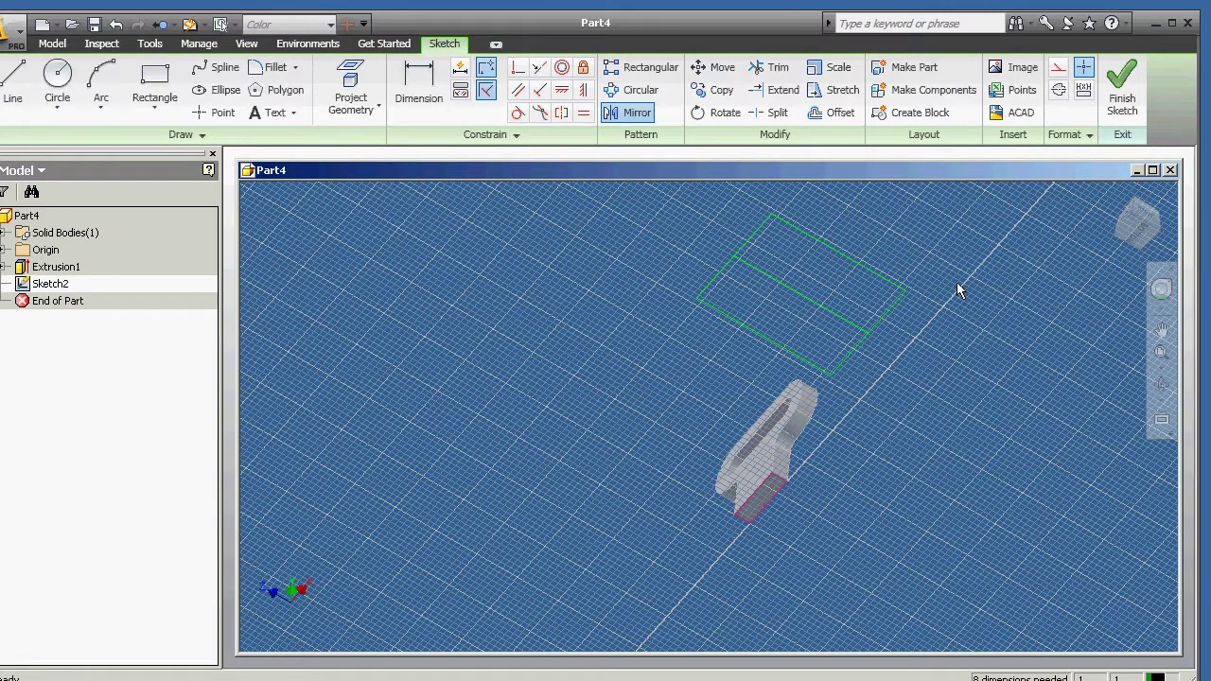
Move both rectangles so a corner snaps to the upright plate's edge corner, then finish Sketch2.
{"action": "mouse_move", "coordinate": [683, 196]}
{"action": "left_mouse_down"}
{"action": "mouse_move", "coordinate": [868, 367]}
{"action": "mouse_move", "coordinate": [955, 416]}
{"action": "left_mouse_up"}
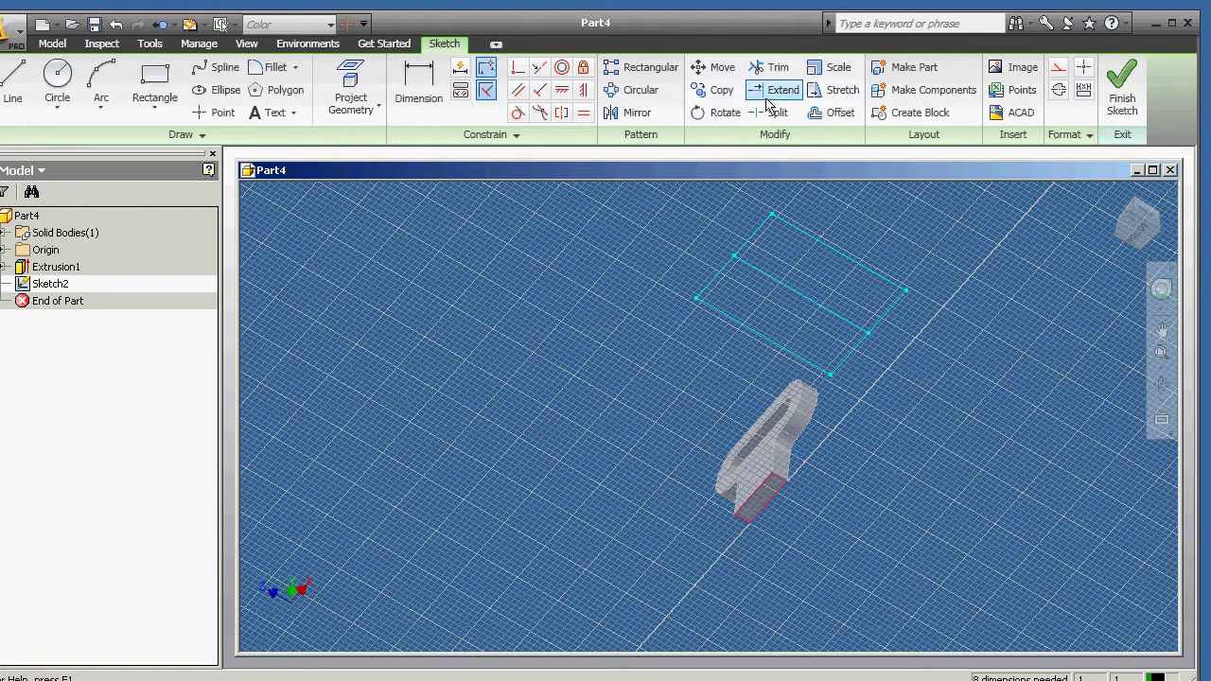
{"action": "left_click", "coordinate": [721, 71]}
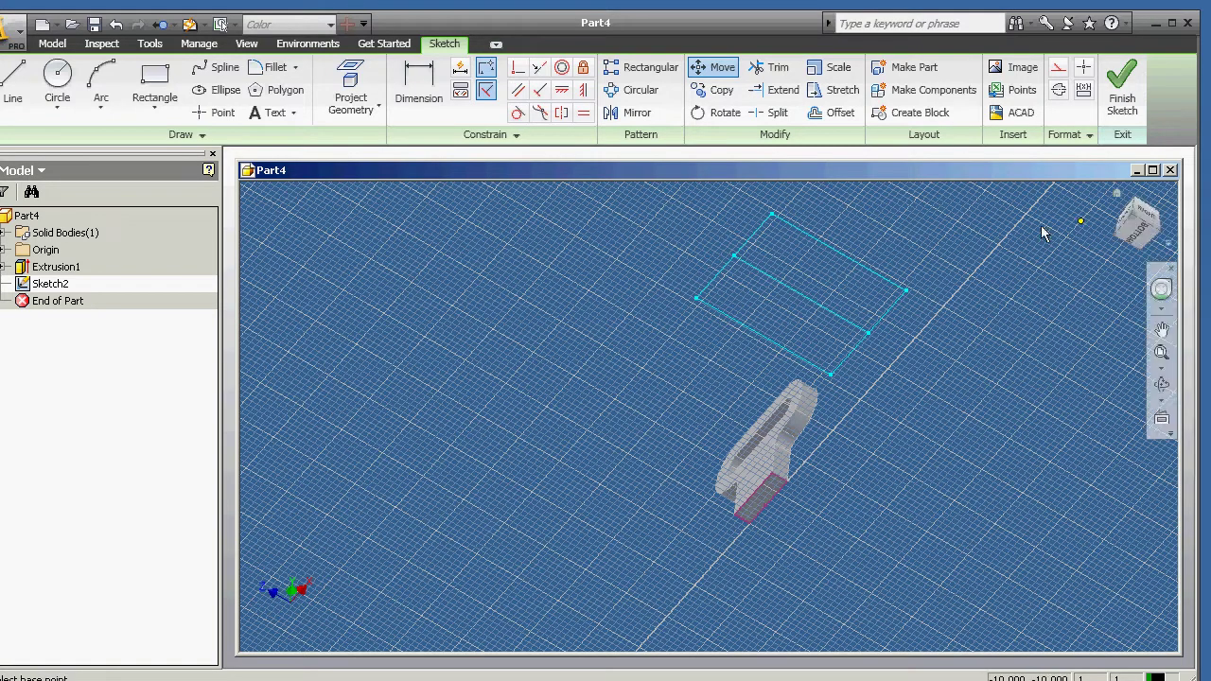
{"action": "left_click", "coordinate": [735, 259]}
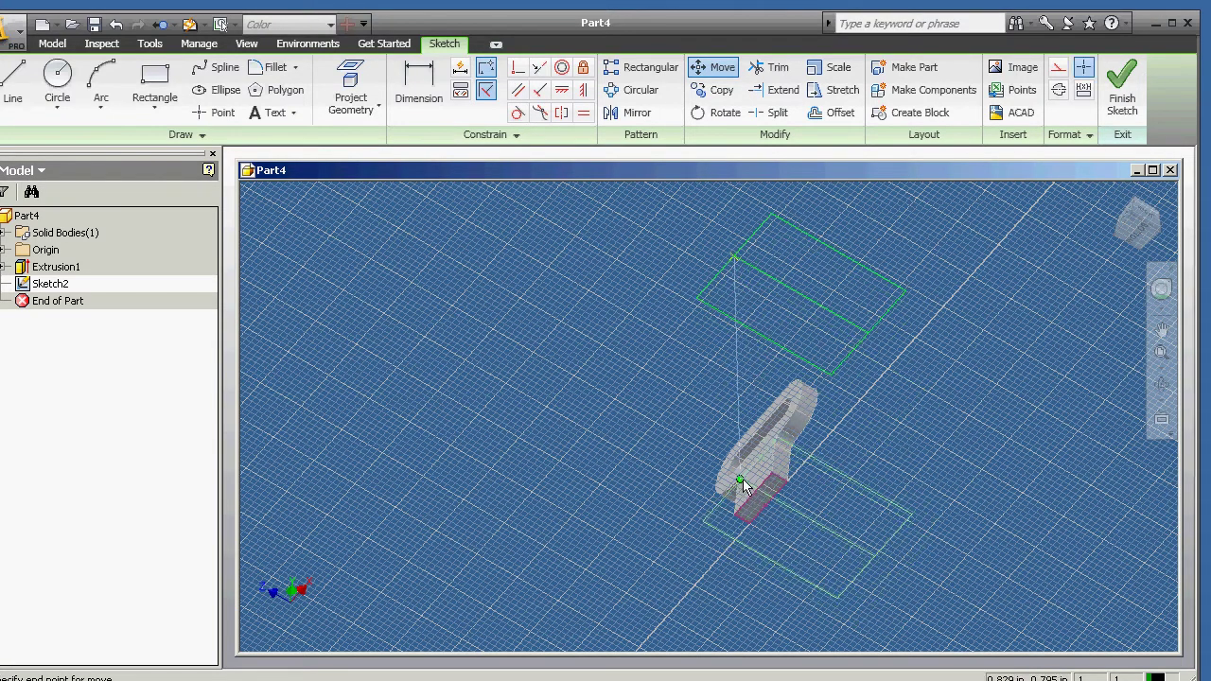
{"action": "scroll", "coordinate": [771, 495], "scroll_direction": "up", "scroll_amount": 5}
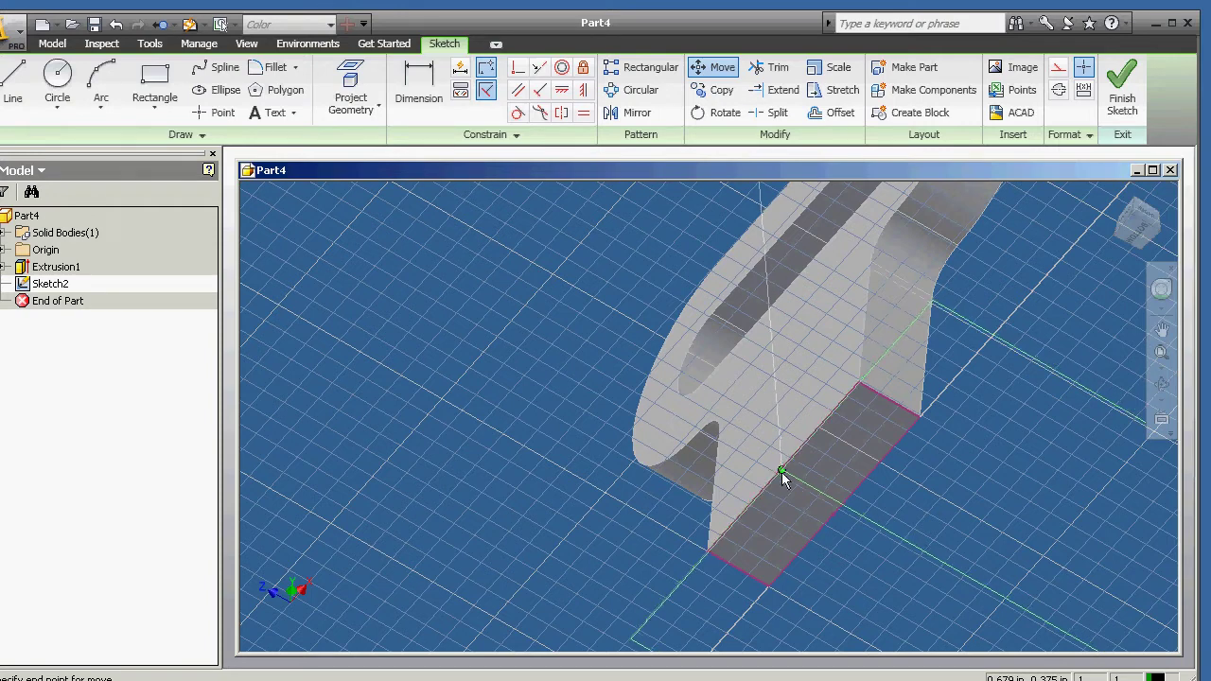
{"action": "left_click", "coordinate": [710, 552]}
{"action": "scroll", "coordinate": [558, 416], "scroll_direction": "down", "scroll_amount": 5}
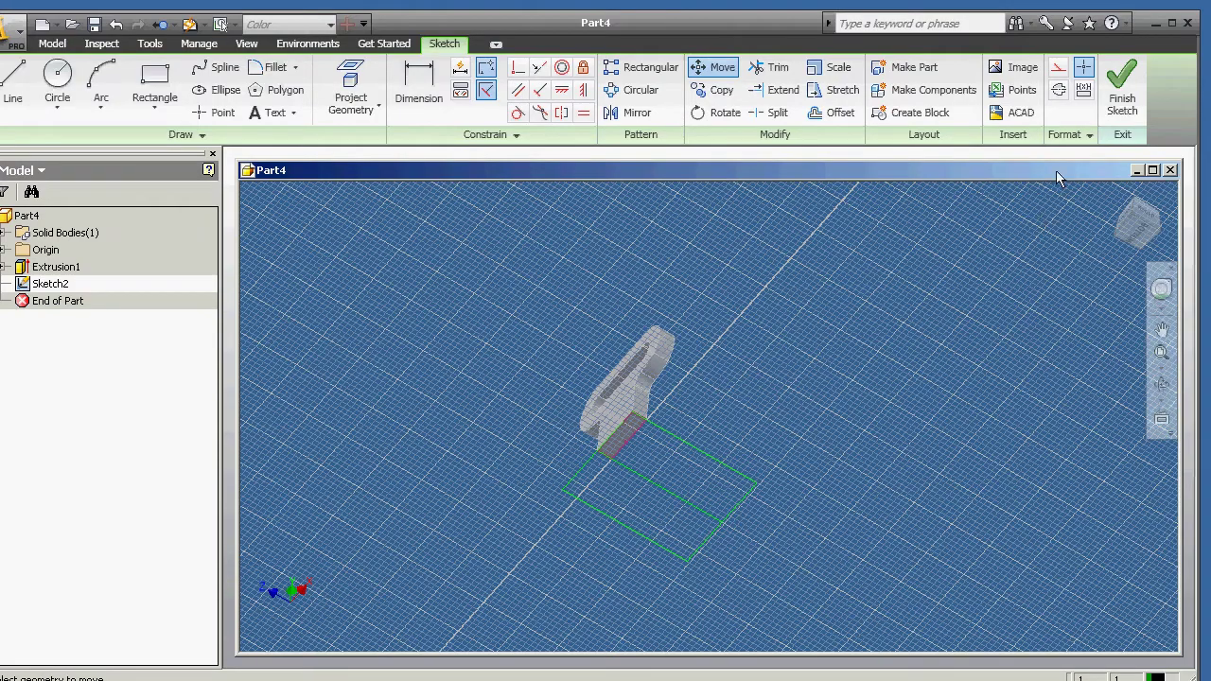
{"action": "left_click", "coordinate": [1122, 92]}
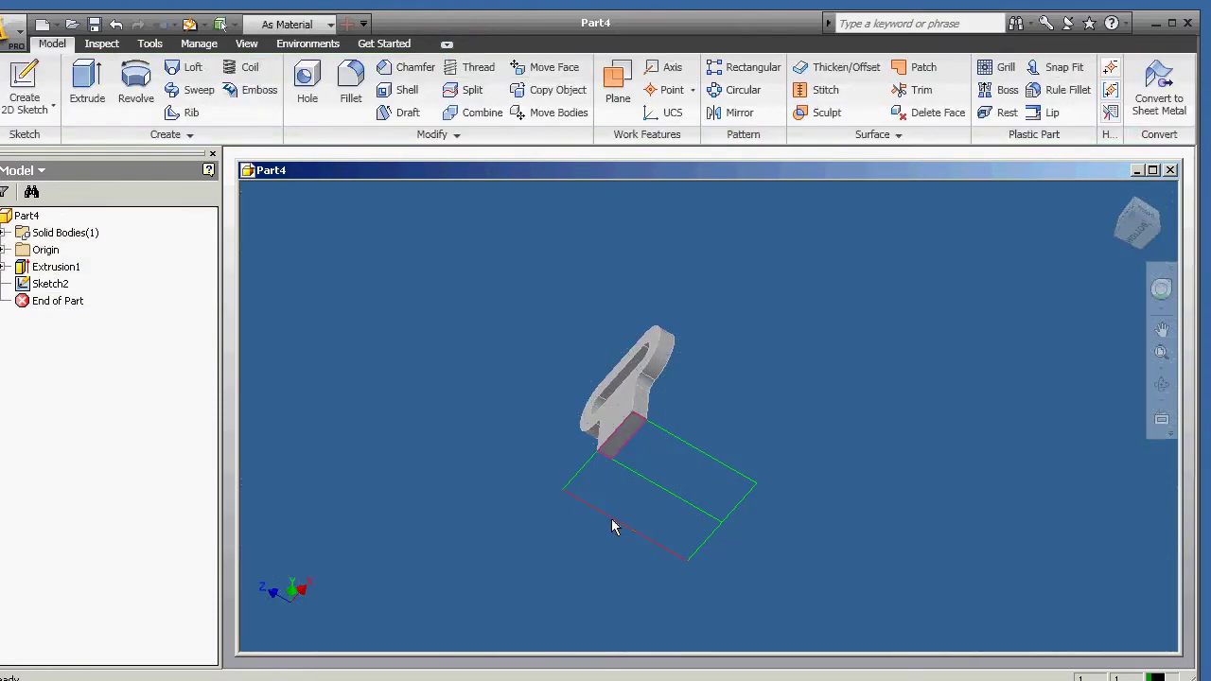
Reopen Sketch2, delete the two extra mirrored lines, and finish the sketch again.
{"action": "right_click", "coordinate": [612, 522]}
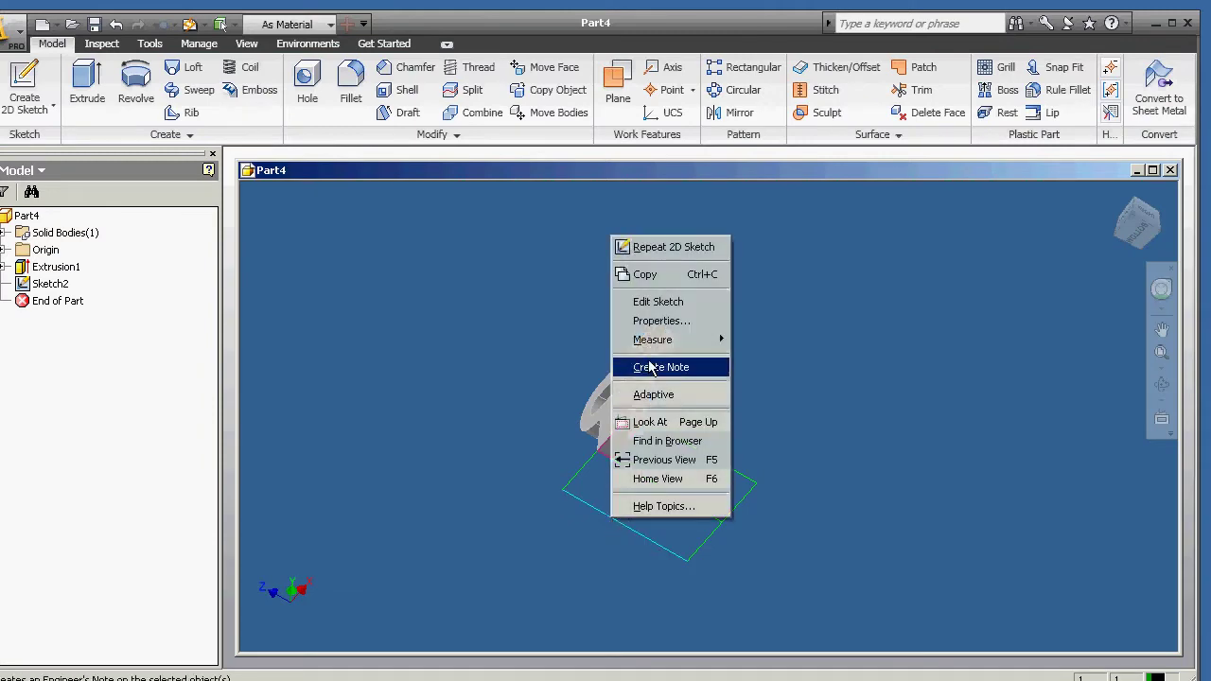
{"action": "left_click", "coordinate": [667, 303]}
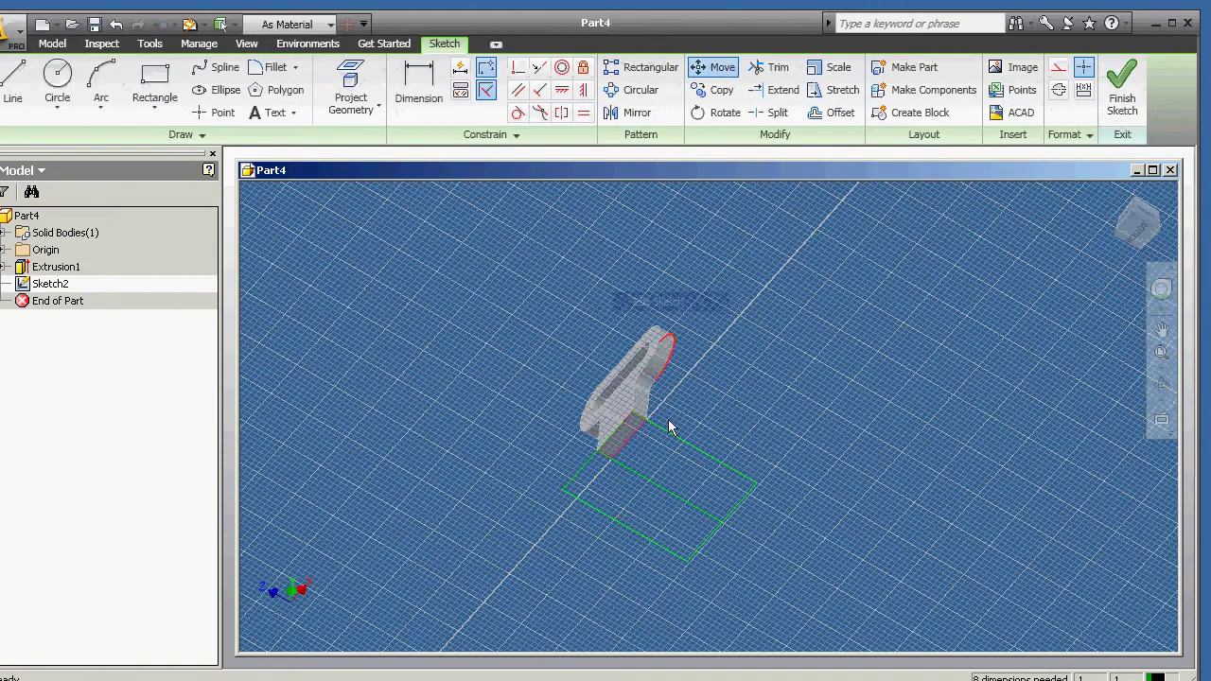
{"action": "right_click", "coordinate": [566, 491]}
{"action": "left_click", "coordinate": [649, 163]}
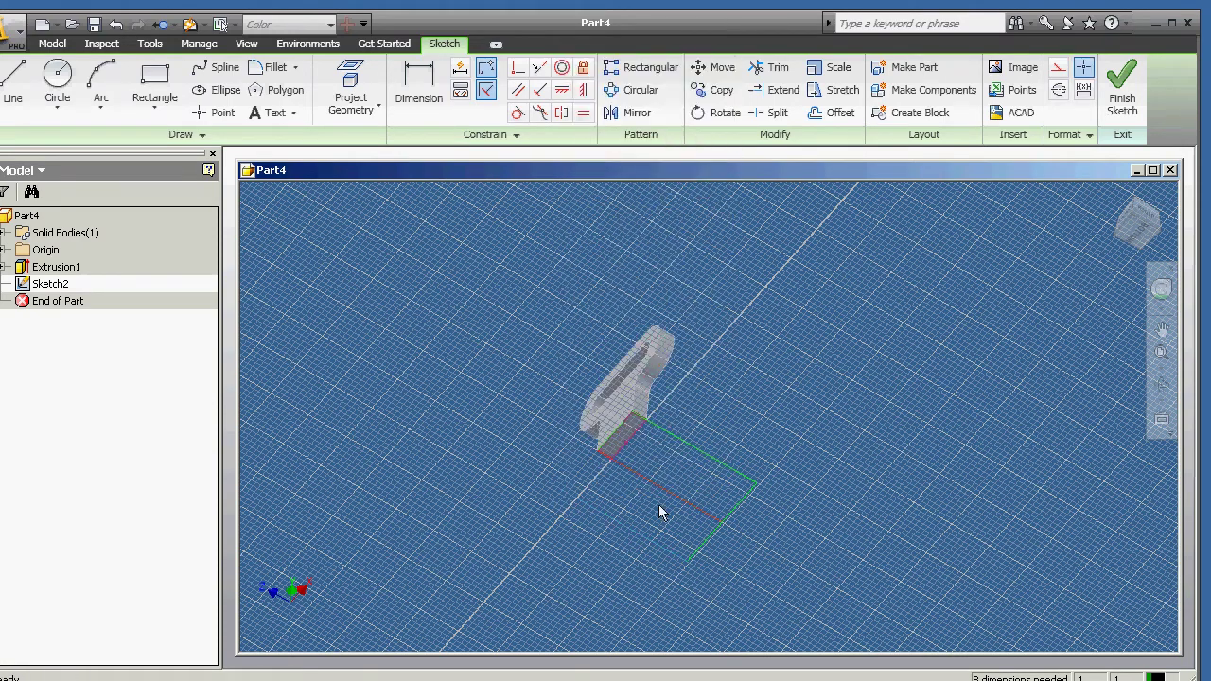
{"action": "right_click", "coordinate": [698, 556]}
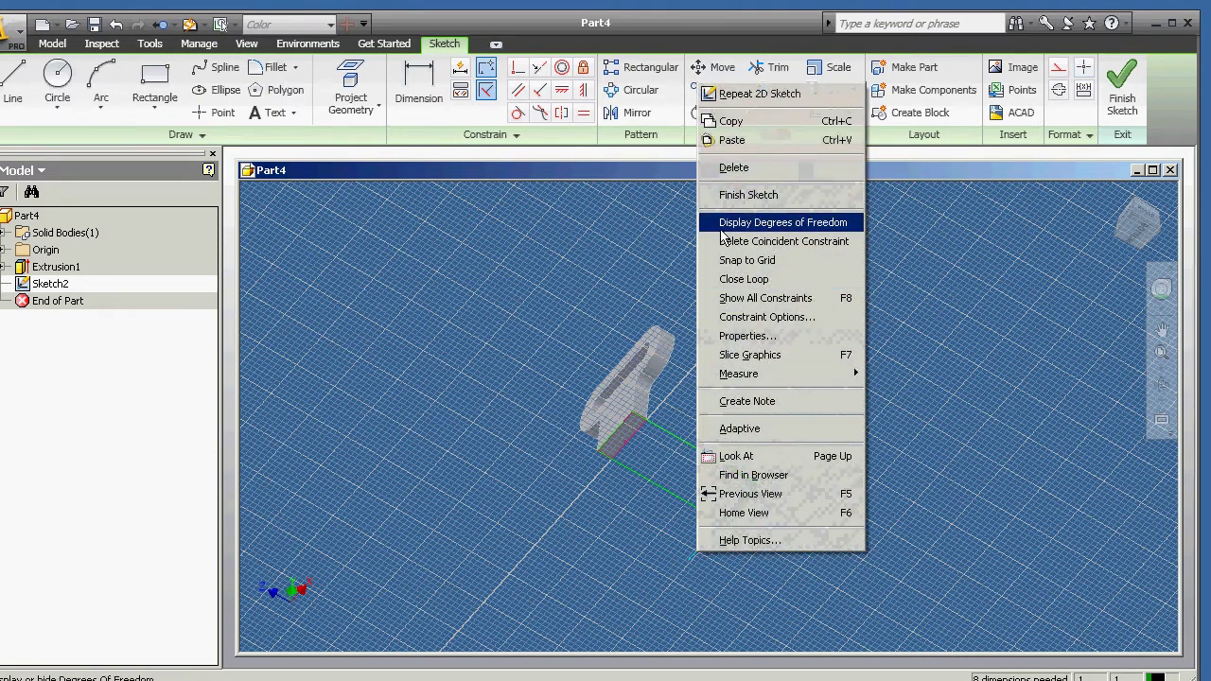
{"action": "left_click", "coordinate": [735, 168]}
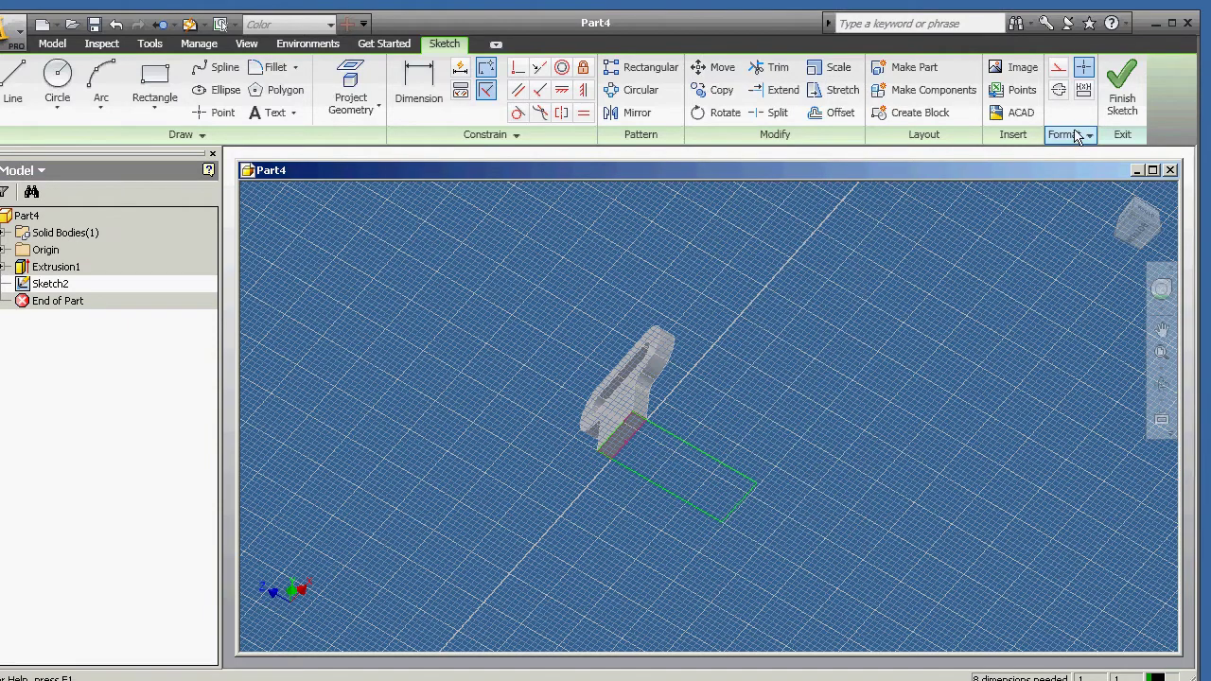
{"action": "left_click", "coordinate": [1120, 104]}
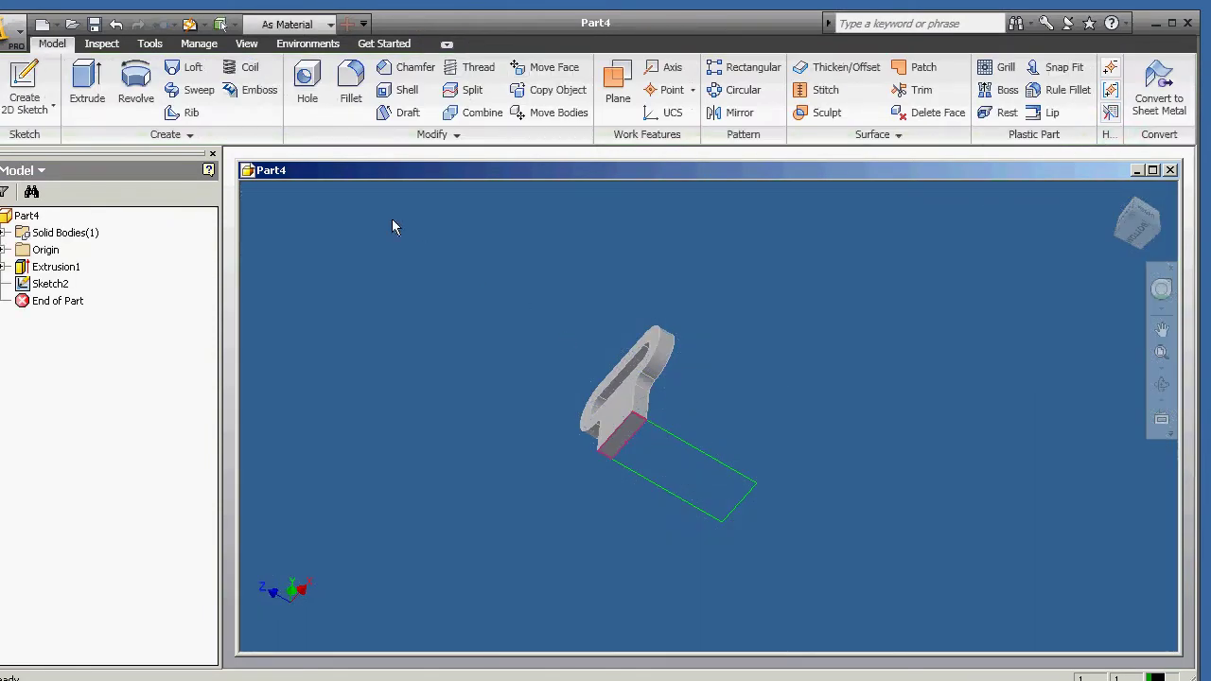
Extrude the Sketch2 rectangle 0.375 in, flipped direction, as the base plate Extrusion2.
{"action": "left_click", "coordinate": [88, 85]}
{"action": "left_click", "coordinate": [664, 488]}
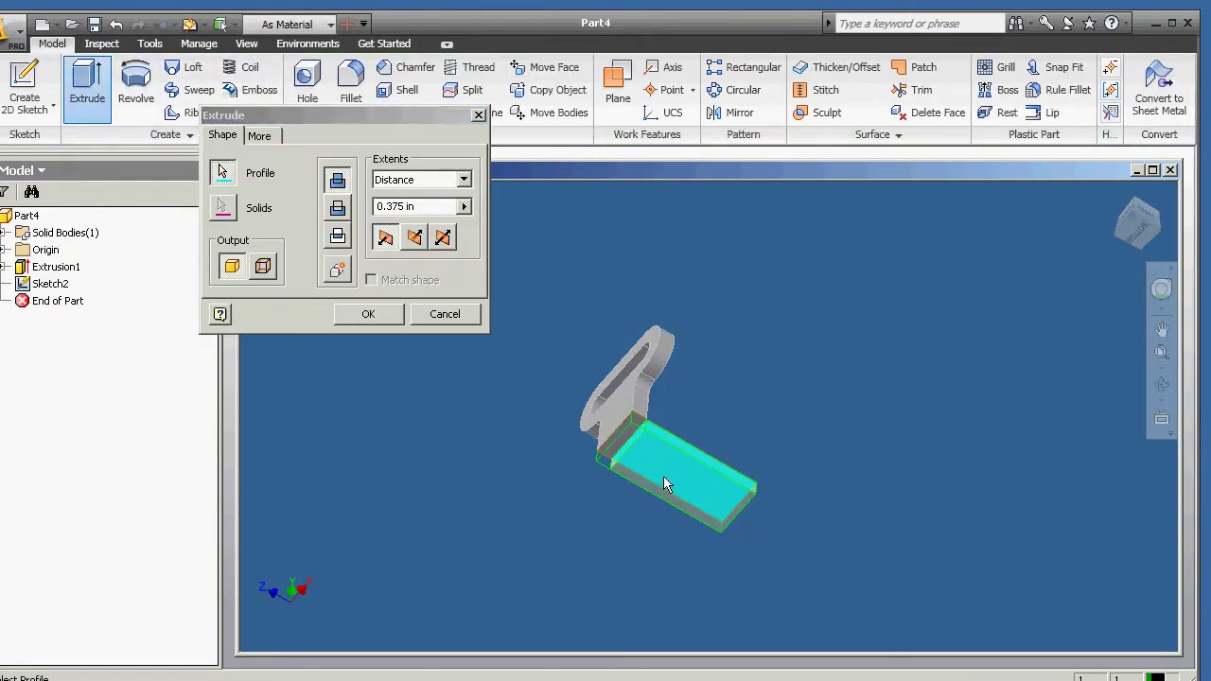
{"action": "left_click", "coordinate": [417, 241]}
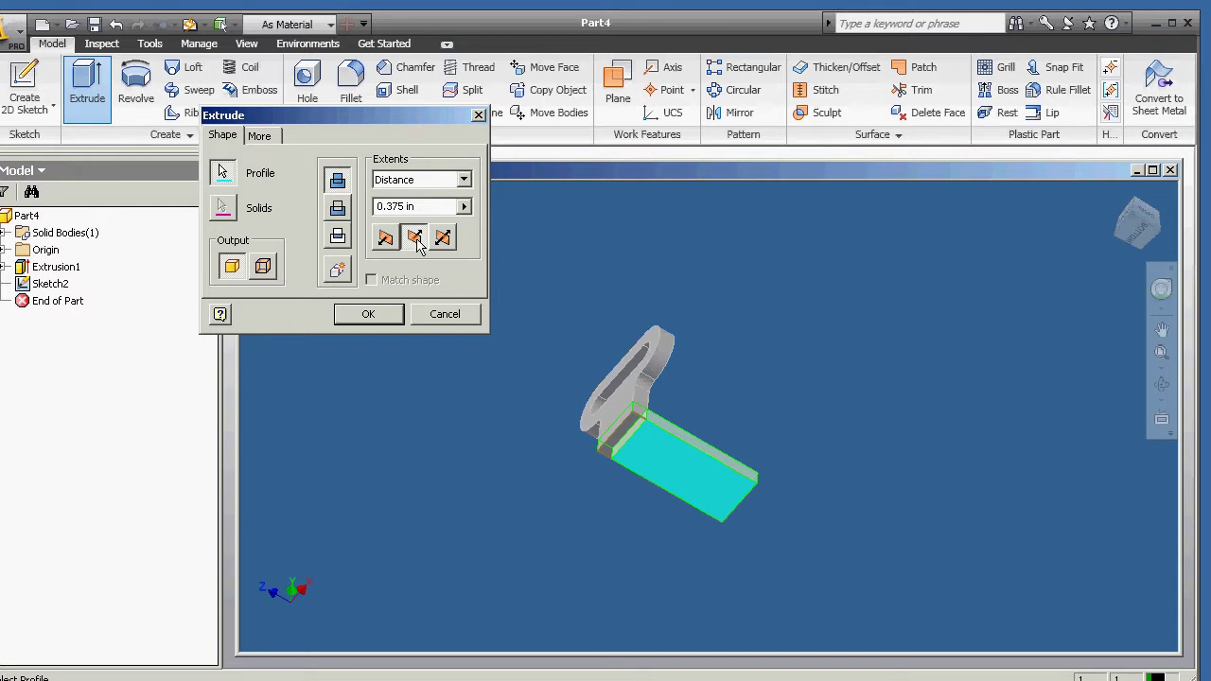
{"action": "key", "text": "Return"}
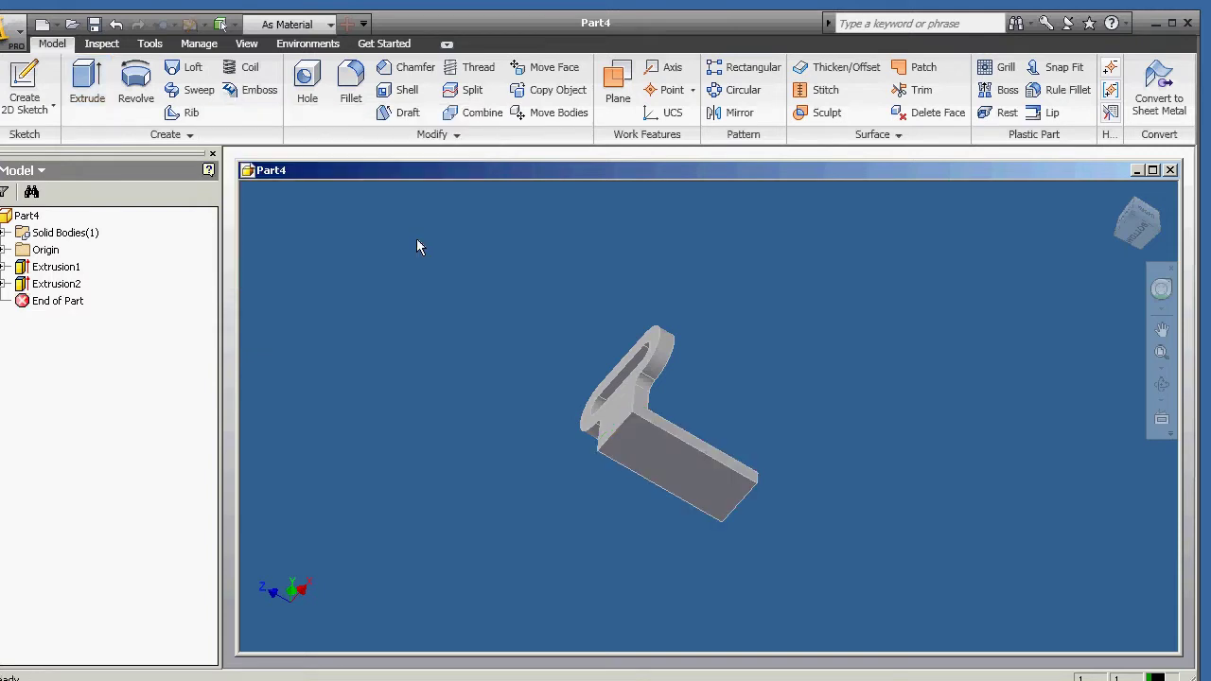
Orbit the L-shaped bracket into an isometric view with the slotted upright plate behind.
{"action": "left_click", "coordinate": [1153, 237]}
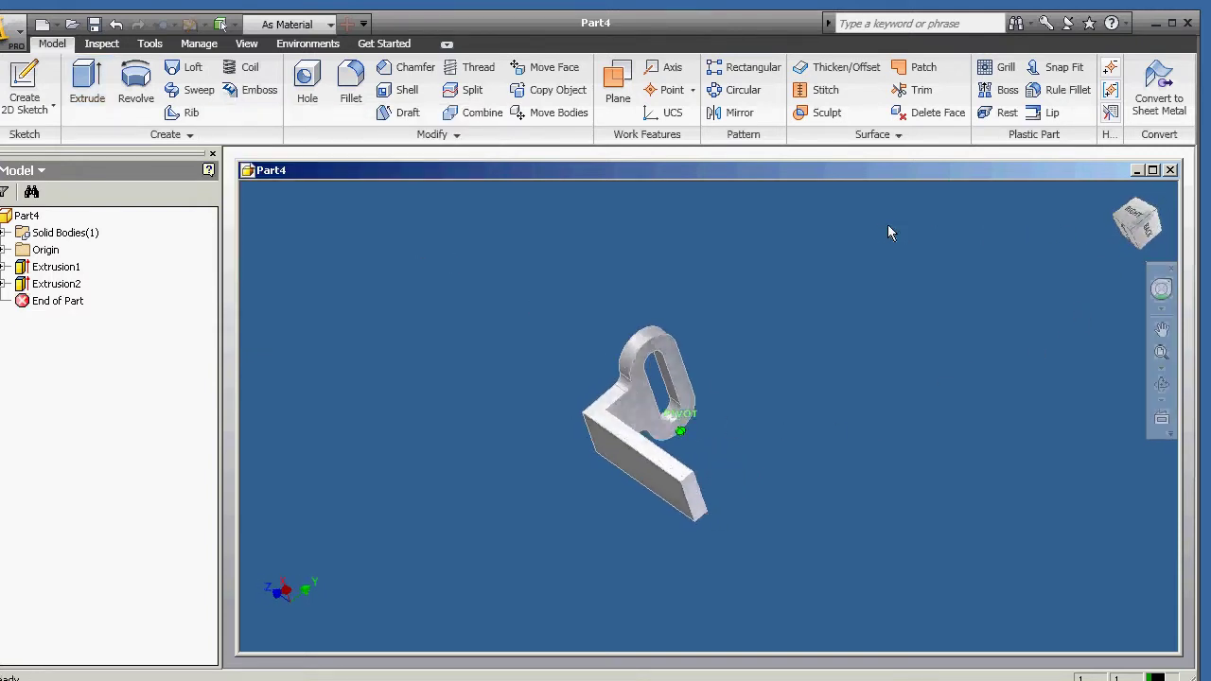
{"action": "mouse_move", "coordinate": [607, 190]}
{"action": "left_mouse_down"}
{"action": "mouse_move", "coordinate": [657, 300]}
{"action": "mouse_move", "coordinate": [1174, 220]}
{"action": "mouse_move", "coordinate": [1113, 204]}
{"action": "mouse_move", "coordinate": [1104, 188]}
{"action": "mouse_move", "coordinate": [1111, 287]}
{"action": "mouse_move", "coordinate": [1009, 223]}
{"action": "left_mouse_up"}
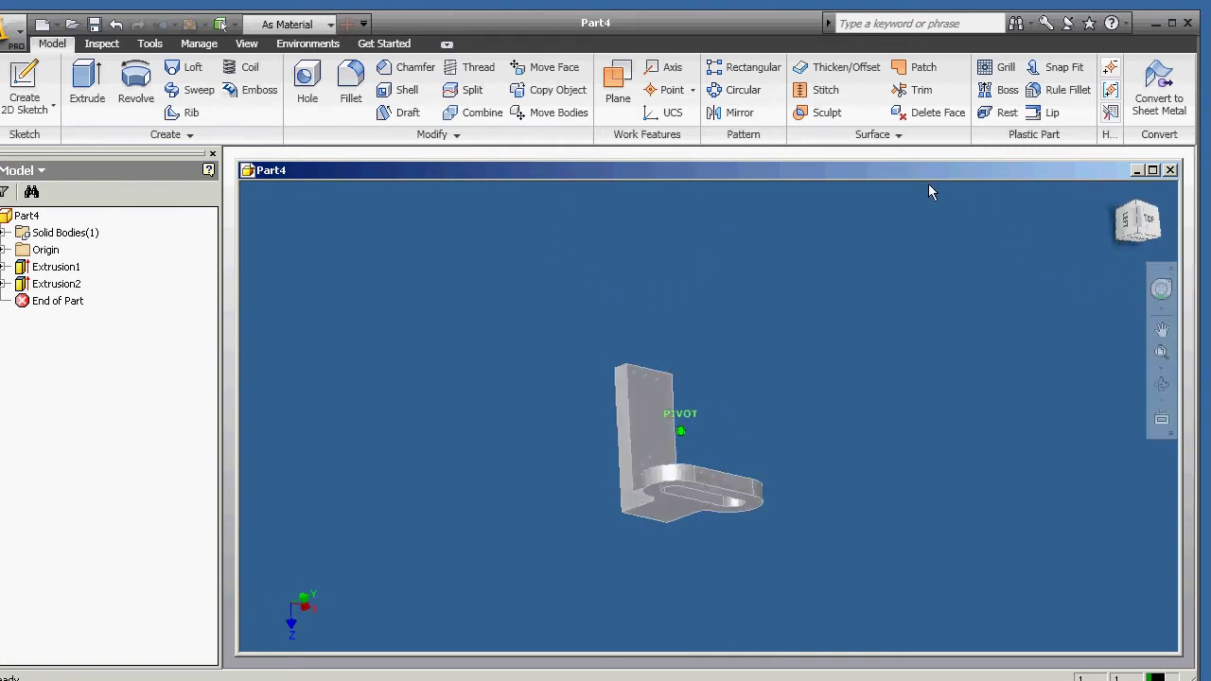
{"action": "left_click", "coordinate": [1141, 244]}
{"action": "left_click", "coordinate": [1125, 231]}
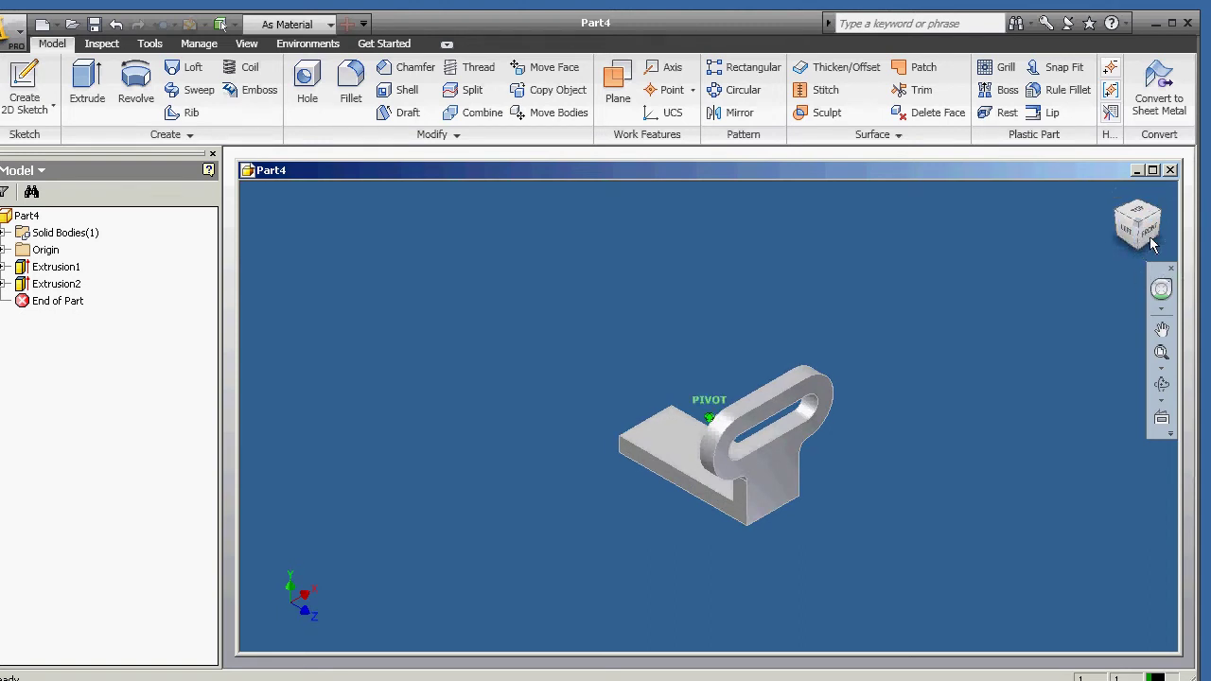
{"action": "left_click_drag", "start_coordinate": [1145, 229], "coordinate": [1093, 248]}
{"action": "left_click", "coordinate": [1114, 234]}
{"action": "left_click", "coordinate": [1138, 202]}
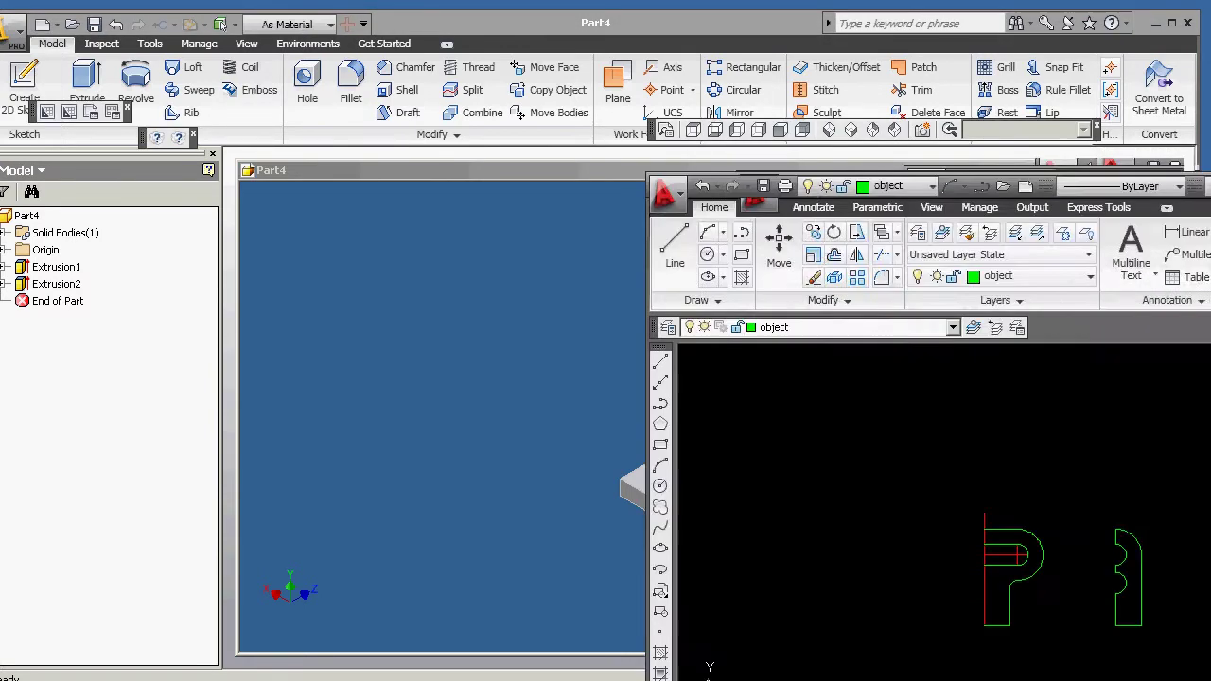
{"action": "mouse_move", "coordinate": [1206, 184]}
{"action": "left_mouse_down"}
{"action": "mouse_move", "coordinate": [934, 13]}
{"action": "mouse_move", "coordinate": [902, 11]}
{"action": "mouse_move", "coordinate": [1202, 13]}
{"action": "left_mouse_up"}
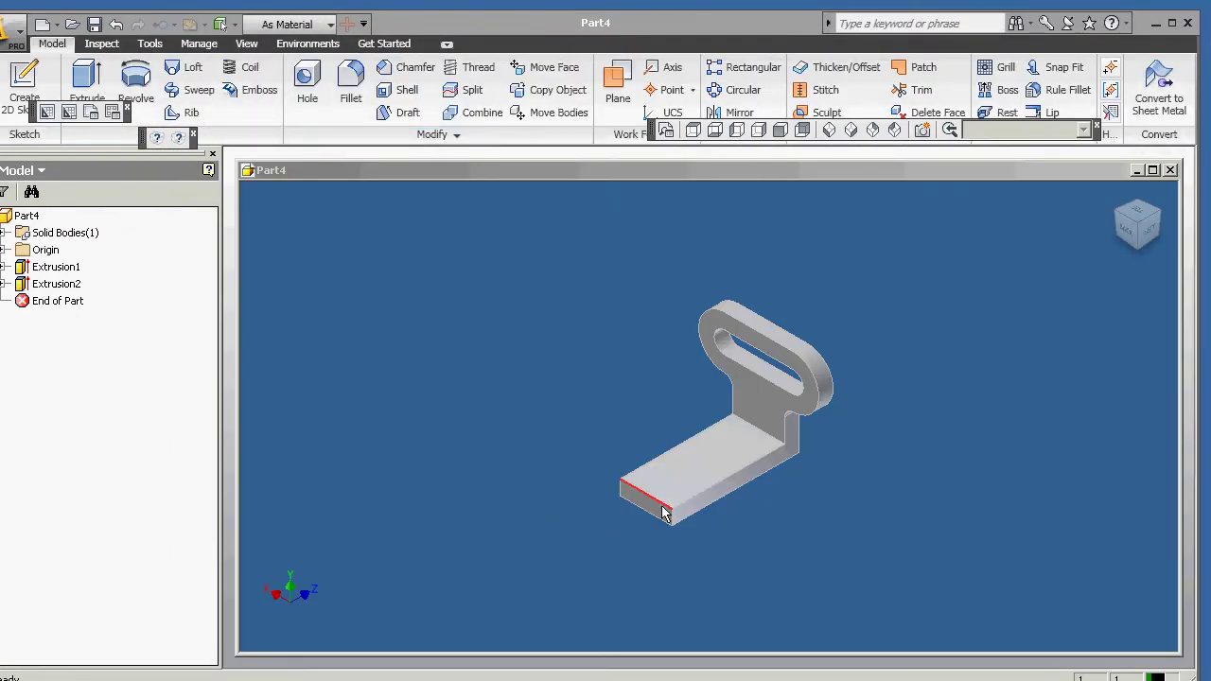
Start Sketch3 on the base plate's end face, toggle degrees-of-freedom display, and select the half profile.
{"action": "left_click", "coordinate": [26, 81]}
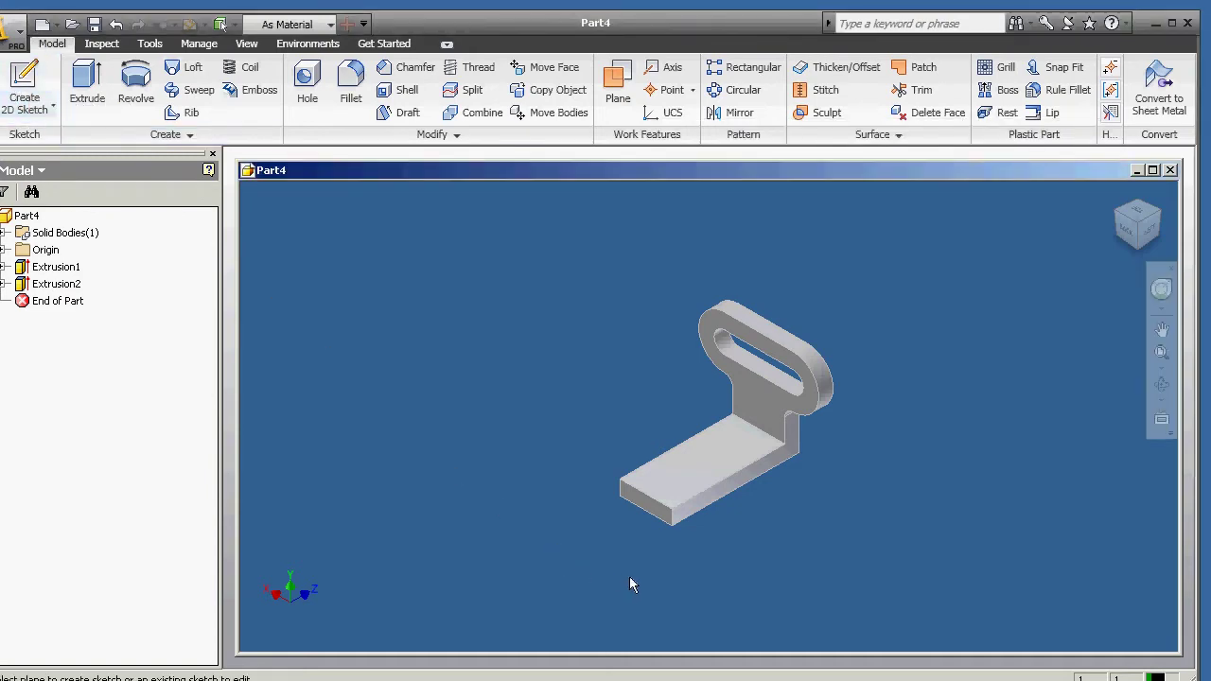
{"action": "left_click", "coordinate": [650, 515]}
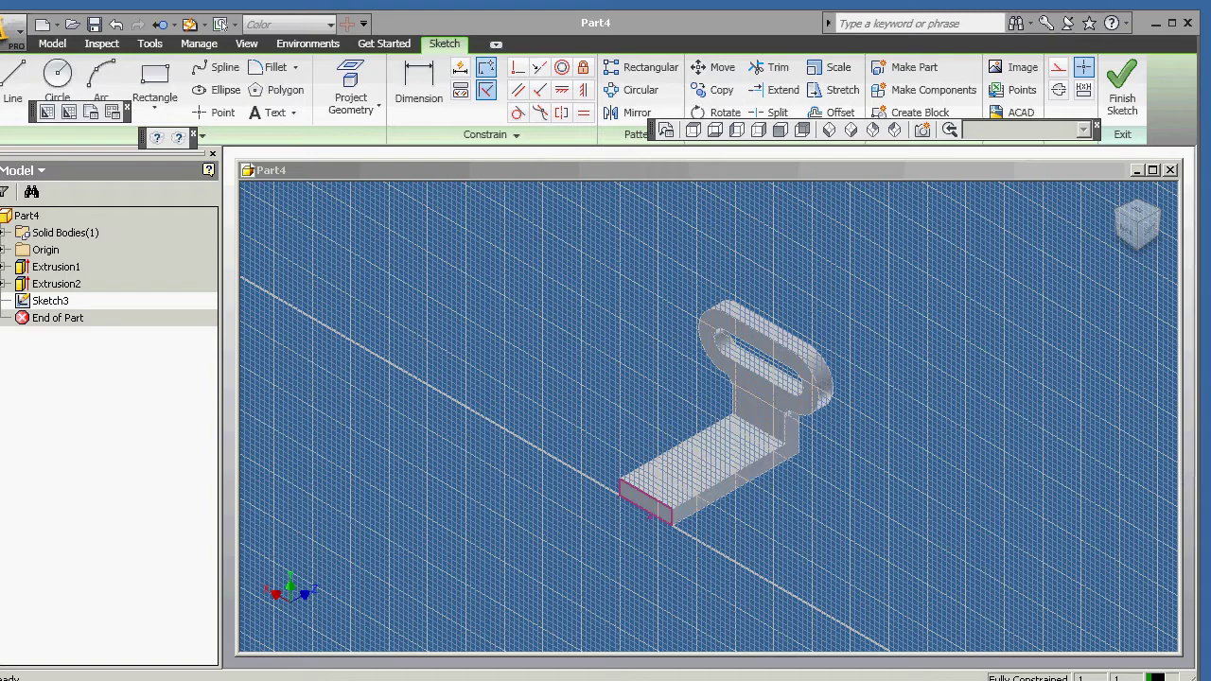
{"action": "right_click", "coordinate": [547, 490]}
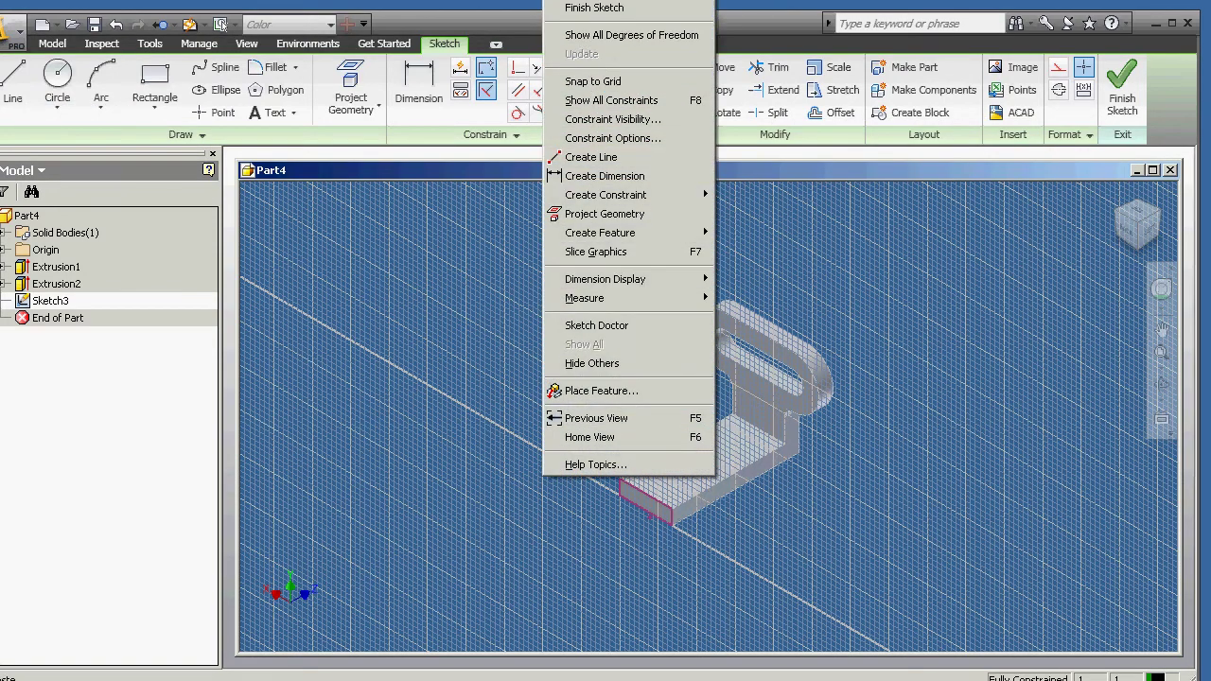
{"action": "left_click", "coordinate": [616, 35]}
{"action": "left_click", "coordinate": [527, 479]}
{"action": "left_click_drag", "start_coordinate": [502, 304], "coordinate": [580, 523]}
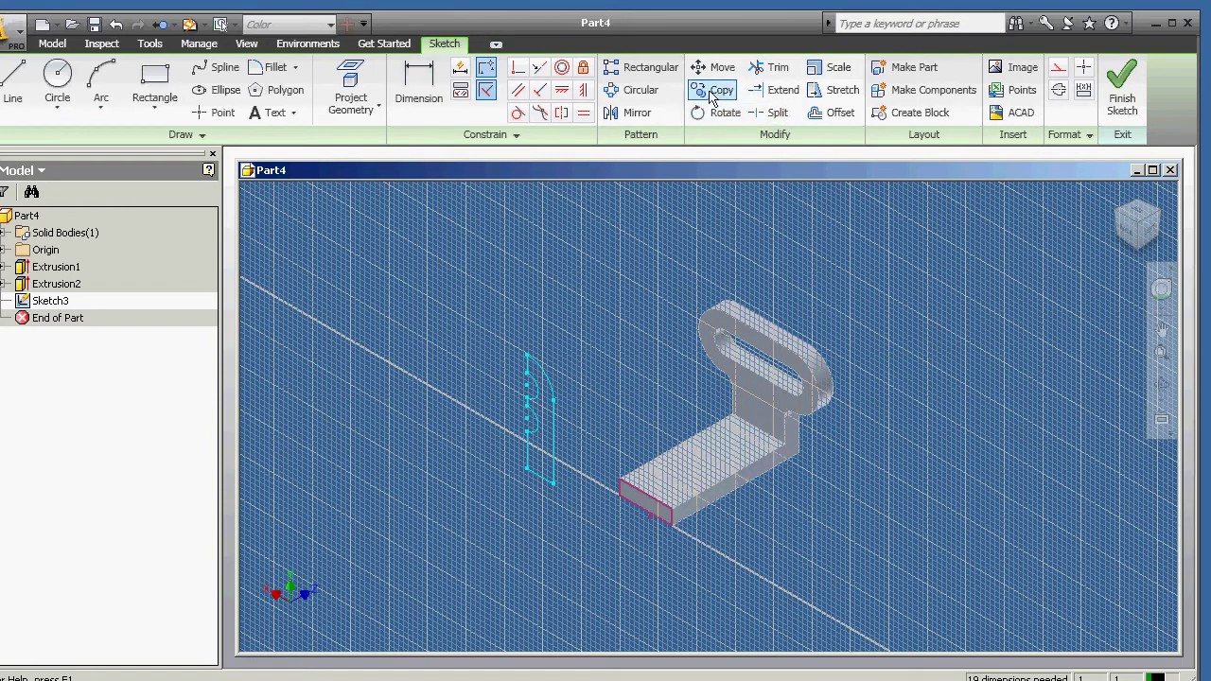
Mirror the half profile about its vertical line into a full rounded tab with two holes.
{"action": "left_click", "coordinate": [626, 114]}
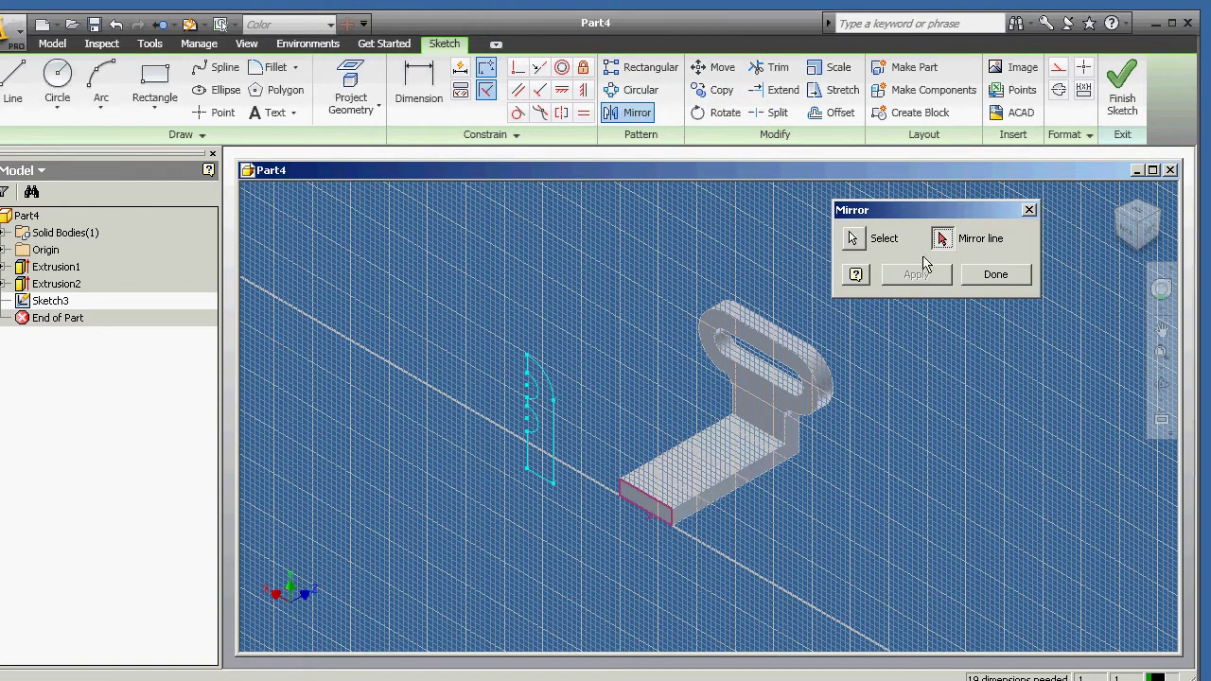
{"action": "left_click", "coordinate": [528, 378]}
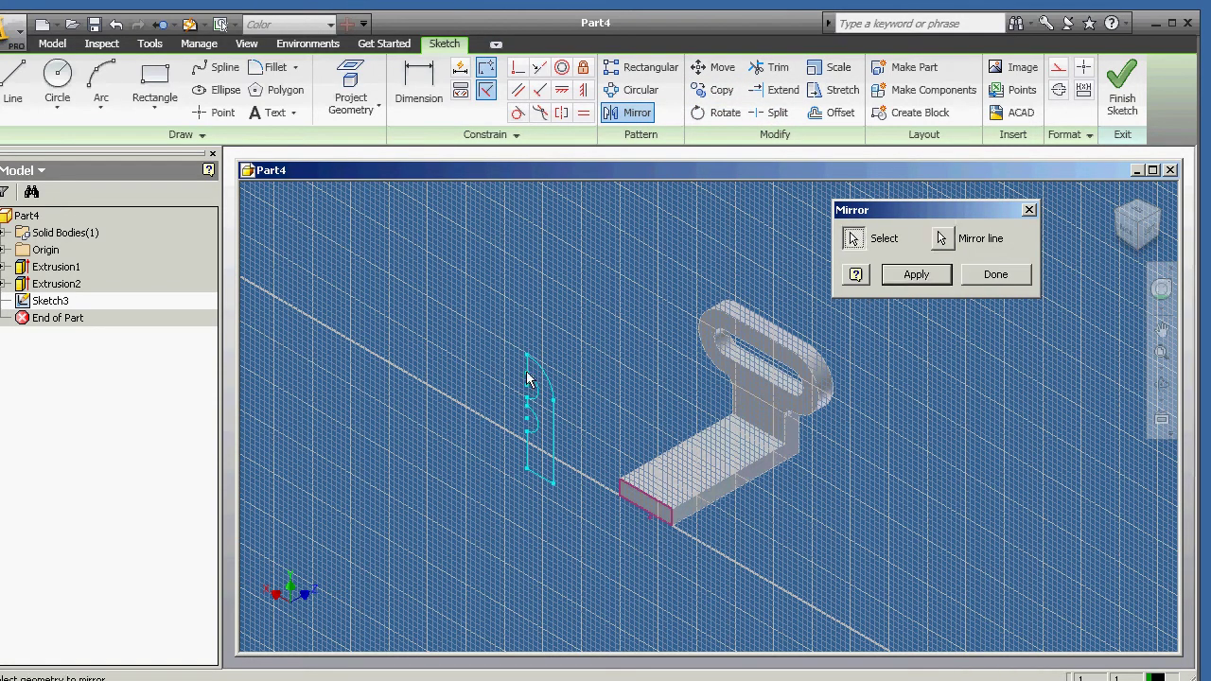
{"action": "left_click", "coordinate": [932, 278]}
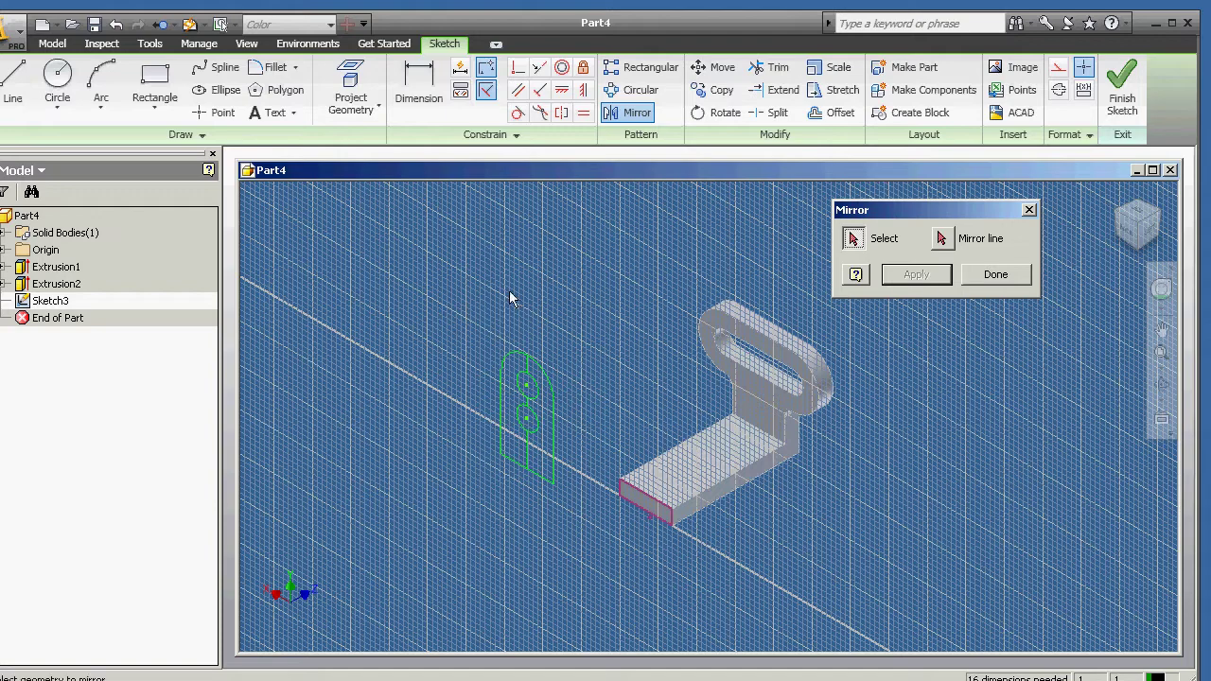
{"action": "left_click", "coordinate": [996, 280]}
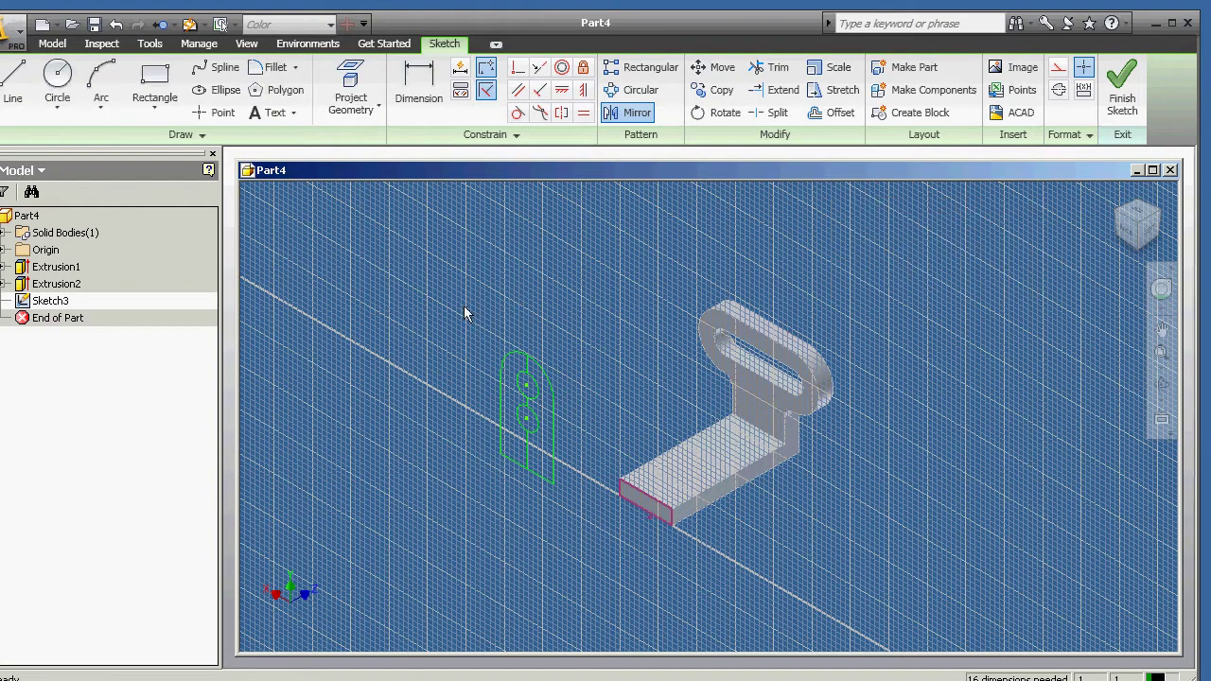
{"action": "left_click_drag", "start_coordinate": [458, 314], "coordinate": [610, 525]}
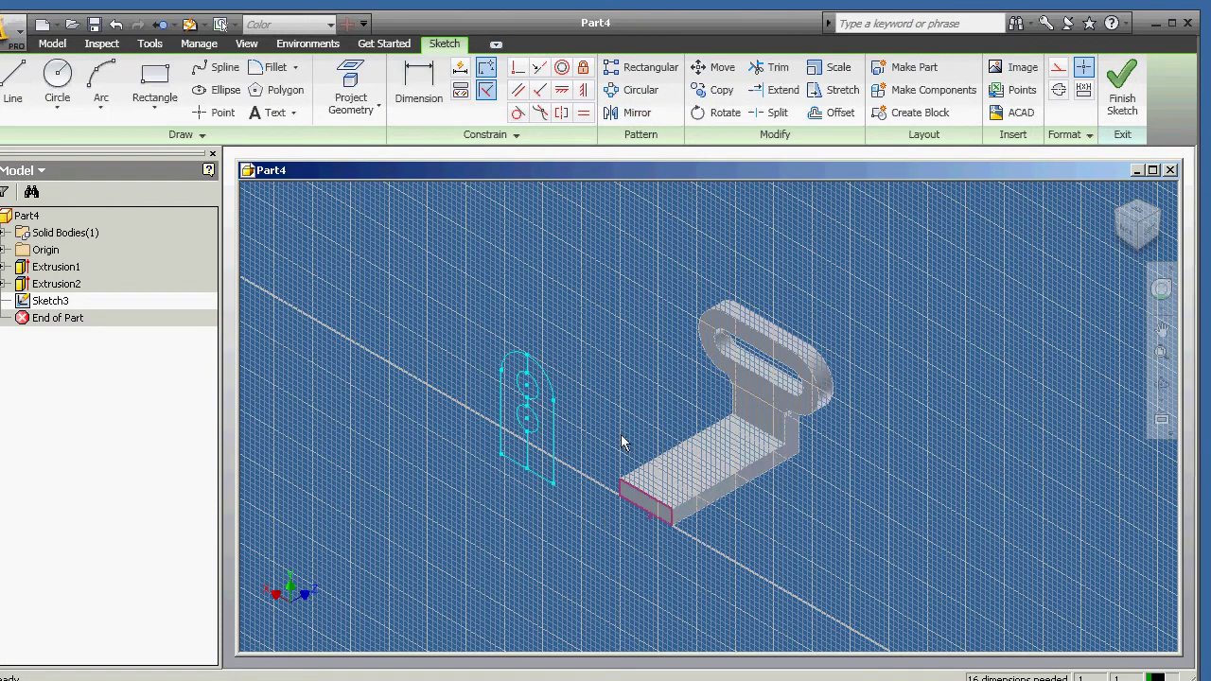
Move the tab profile by its lower corner onto the base plate's corner, then finish Sketch3.
{"action": "left_click", "coordinate": [708, 72]}
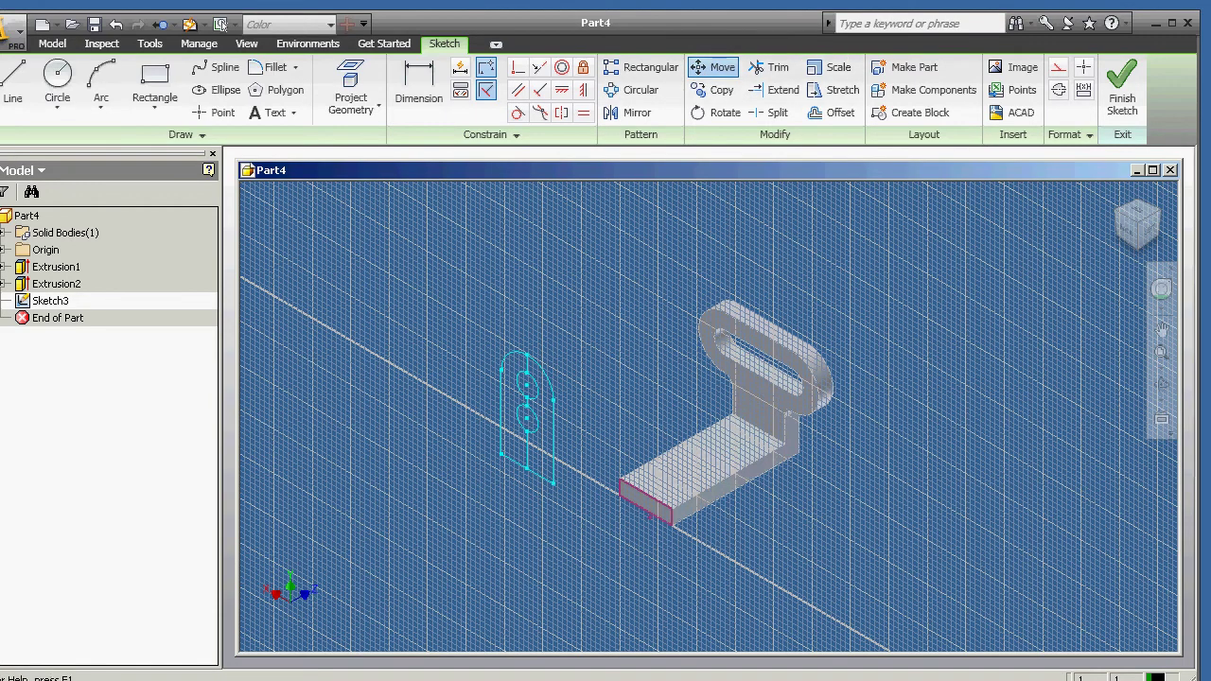
{"action": "left_click", "coordinate": [555, 488]}
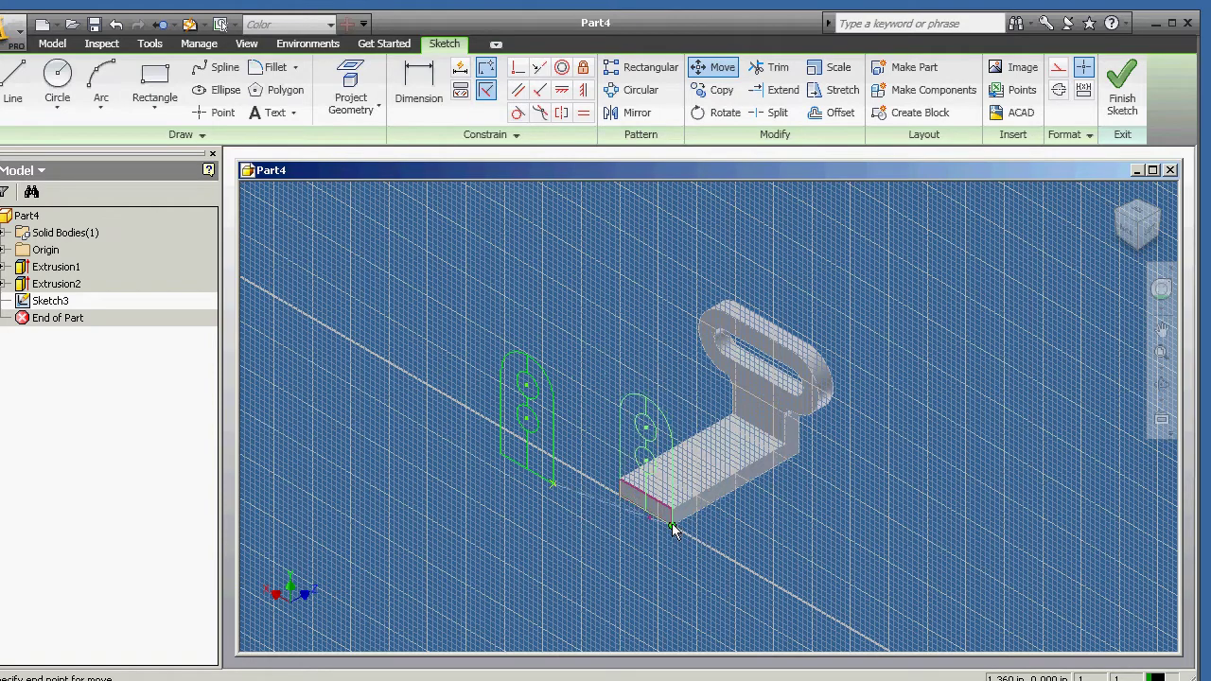
{"action": "left_click", "coordinate": [672, 527]}
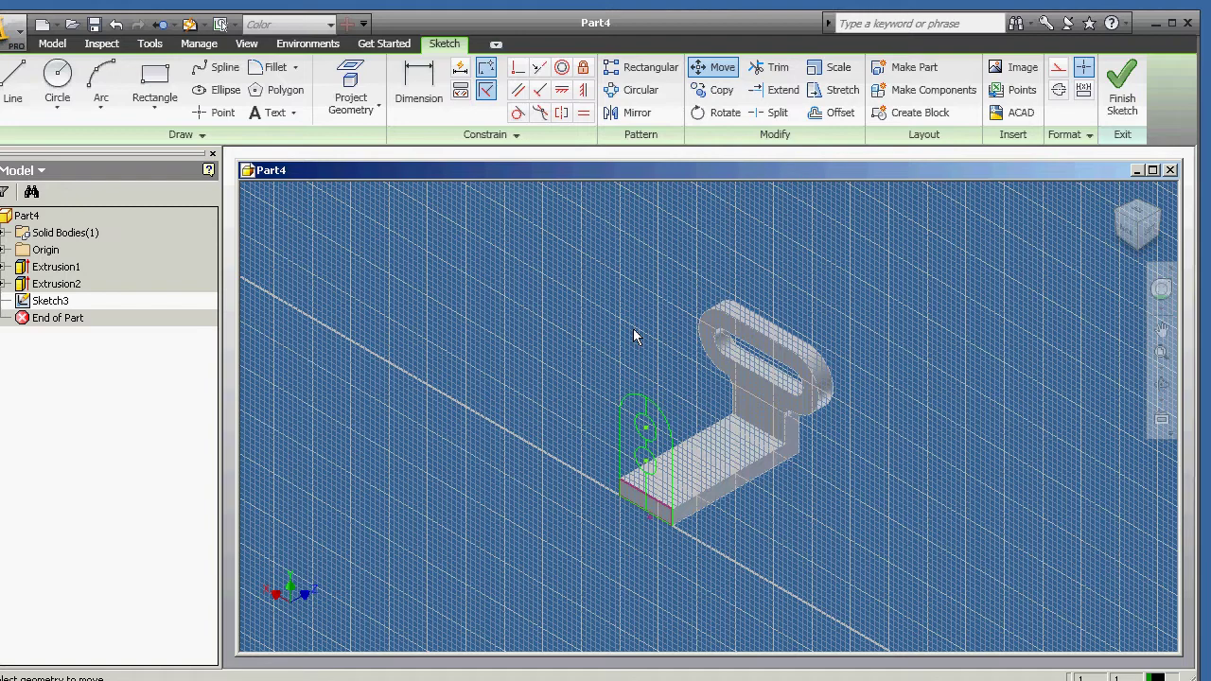
{"action": "left_click", "coordinate": [1135, 92]}
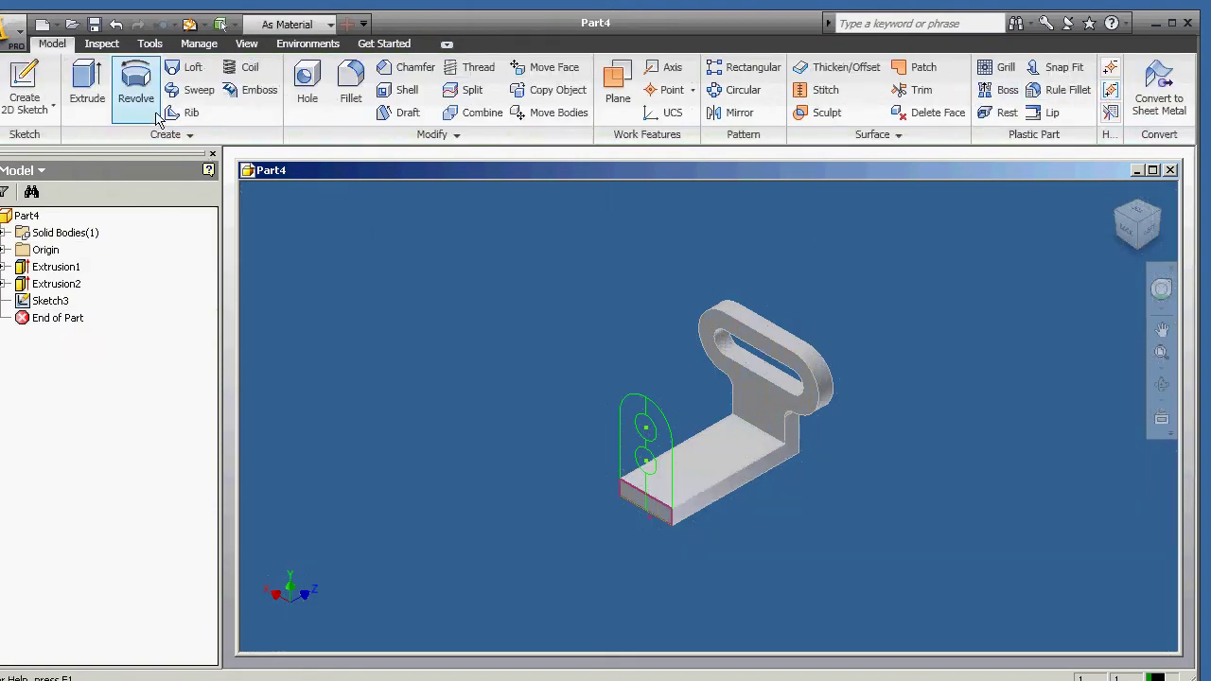
Extrude both Sketch3 regions 0.31 in into the third plate with two holes.
{"action": "left_click", "coordinate": [83, 78]}
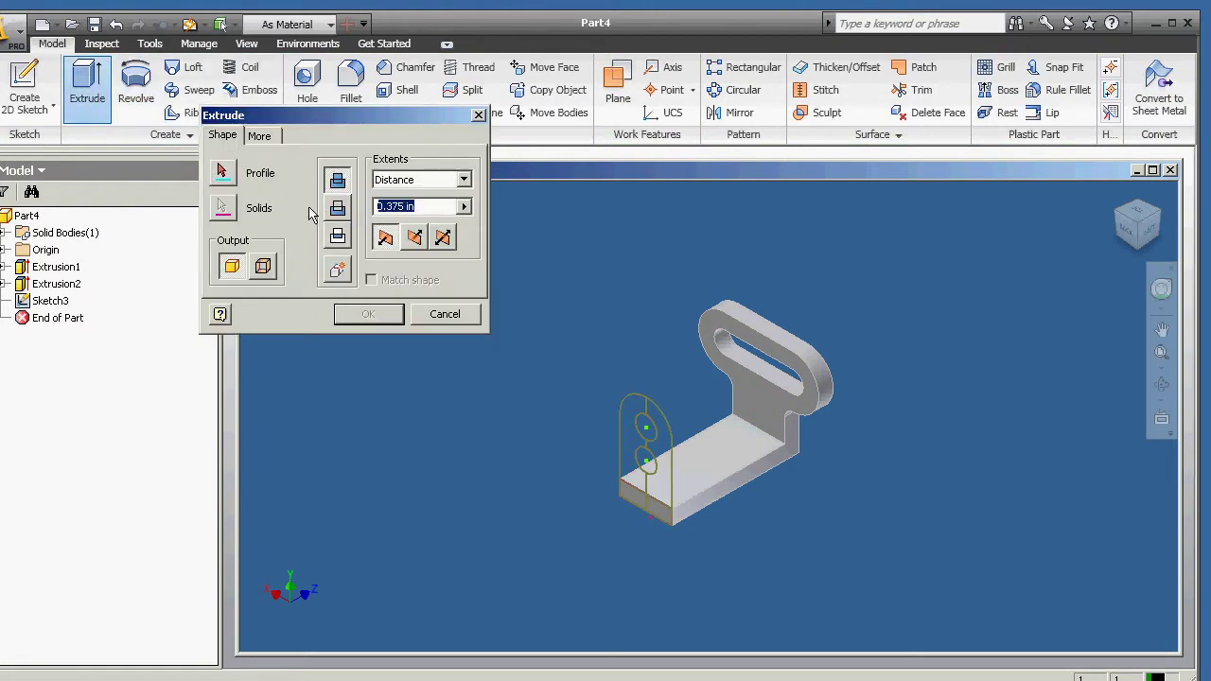
{"action": "type", "text": ".31"}
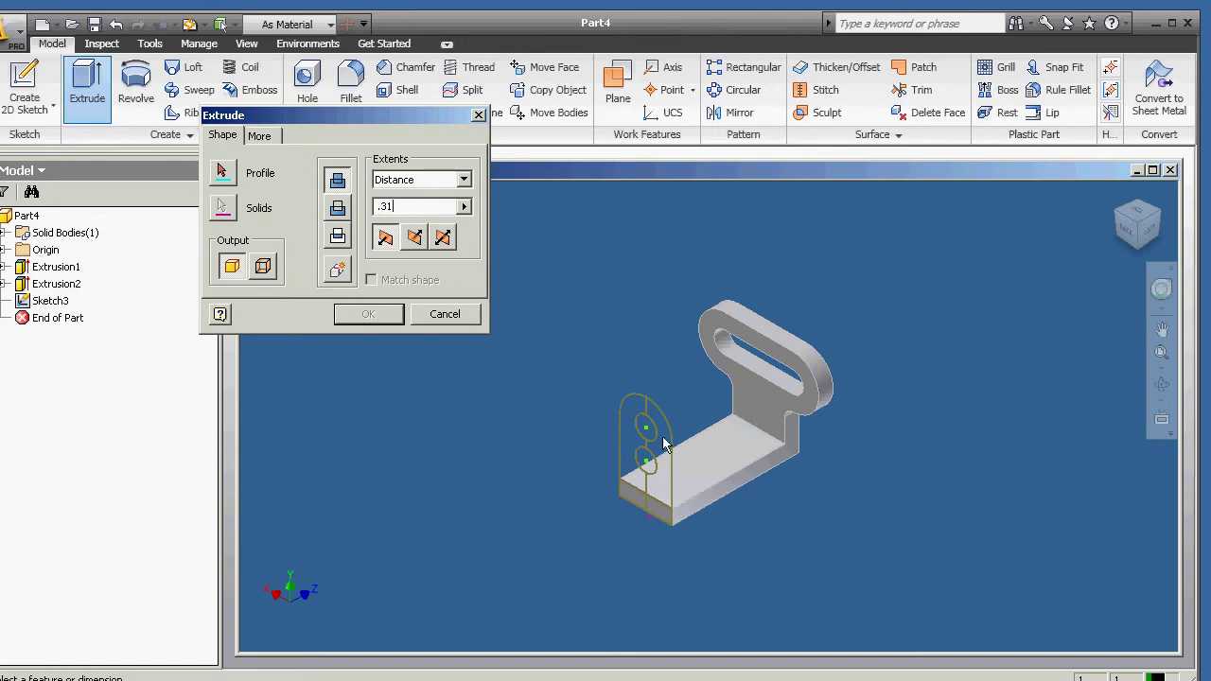
{"action": "left_click", "coordinate": [227, 174]}
{"action": "left_click", "coordinate": [662, 461]}
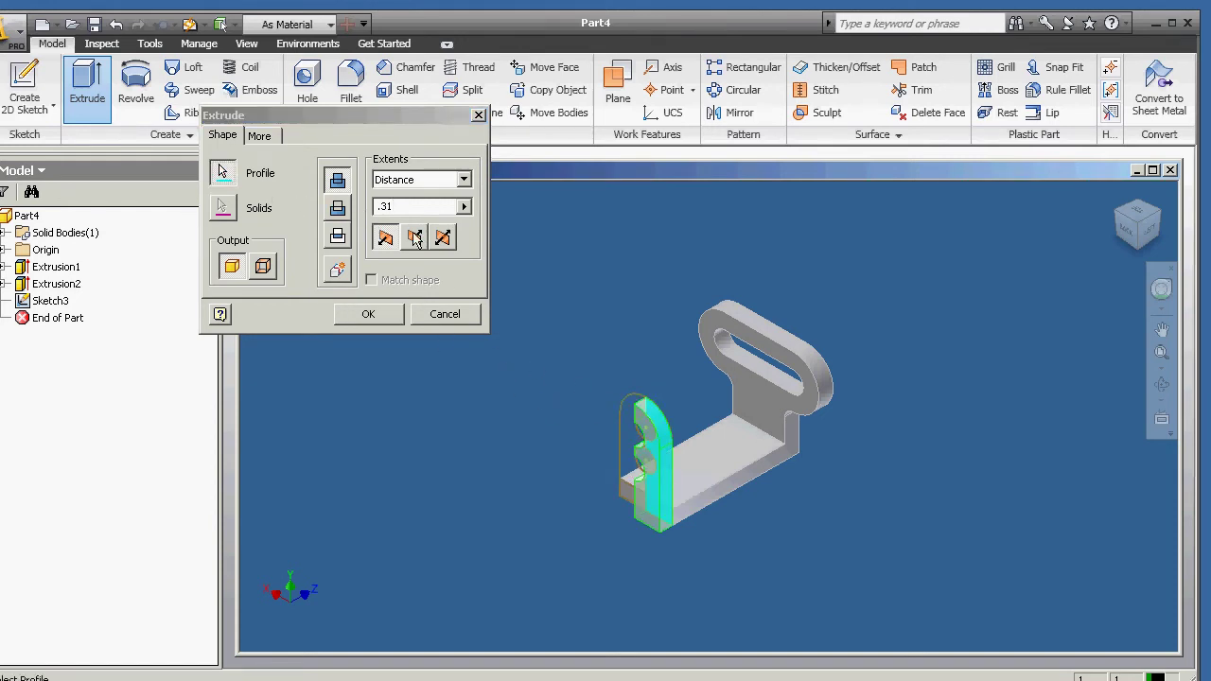
{"action": "left_click", "coordinate": [634, 420]}
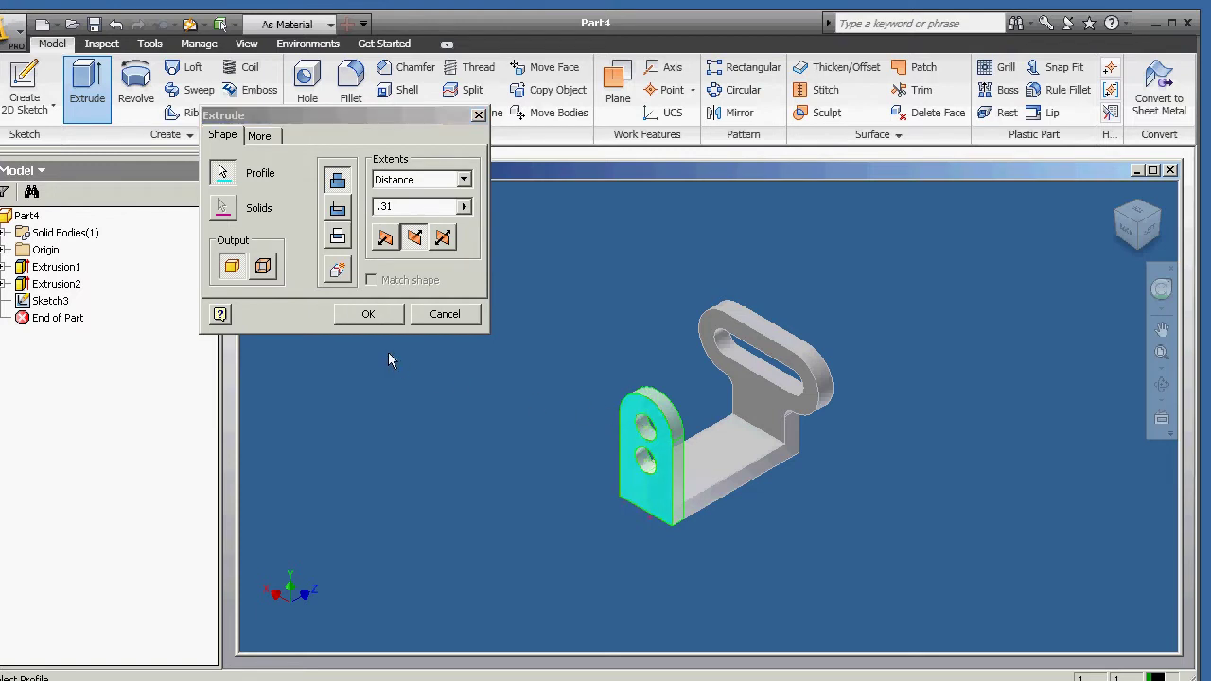
{"action": "left_click", "coordinate": [384, 315]}
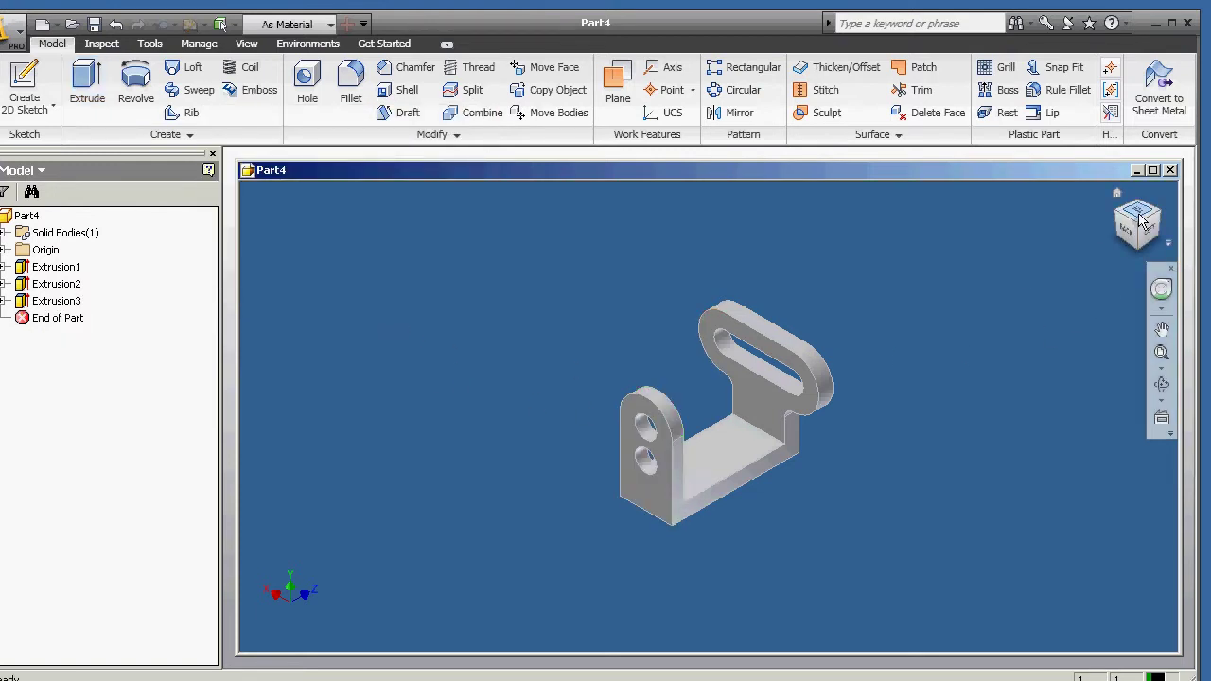
Orbit the U-shaped bracket back to isometric and launch Fillet at its default 0.125 in radius.
{"action": "mouse_move", "coordinate": [1142, 223]}
{"action": "left_mouse_down"}
{"action": "mouse_move", "coordinate": [1055, 240]}
{"action": "mouse_move", "coordinate": [948, 212]}
{"action": "mouse_move", "coordinate": [1107, 242]}
{"action": "mouse_move", "coordinate": [1103, 267]}
{"action": "mouse_move", "coordinate": [931, 278]}
{"action": "left_mouse_up"}
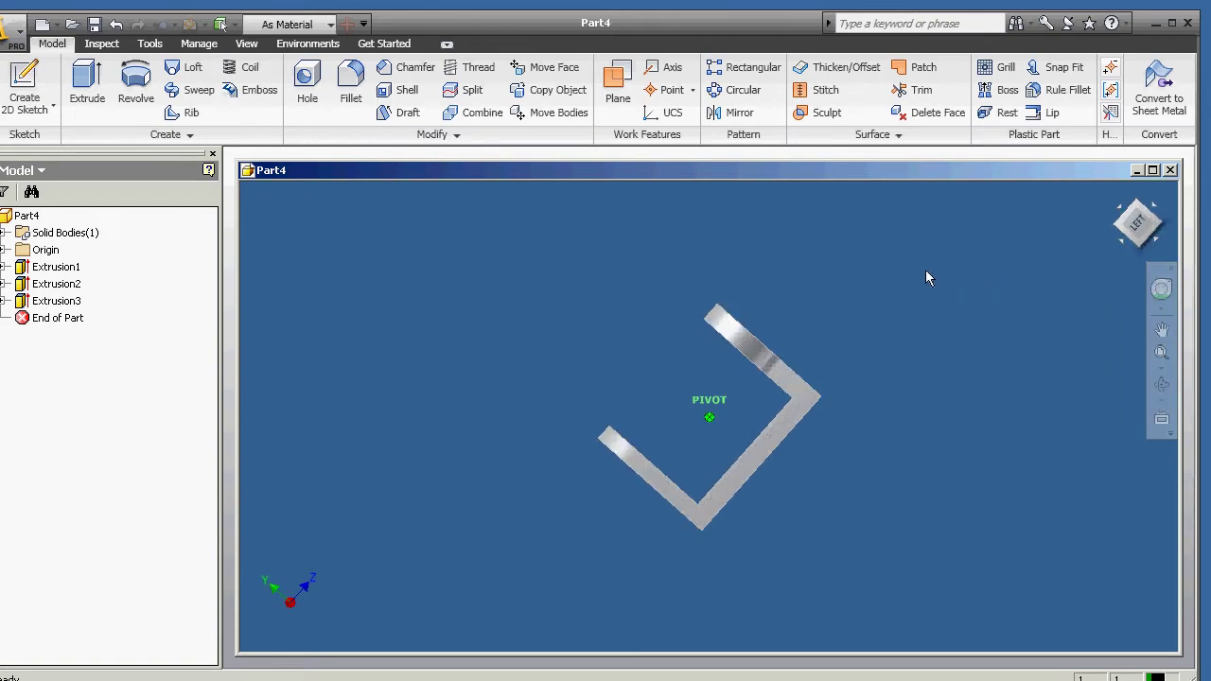
{"action": "mouse_move", "coordinate": [925, 270]}
{"action": "left_mouse_down"}
{"action": "mouse_move", "coordinate": [1050, 273]}
{"action": "mouse_move", "coordinate": [1030, 278]}
{"action": "left_mouse_up"}
{"action": "left_click", "coordinate": [350, 87]}
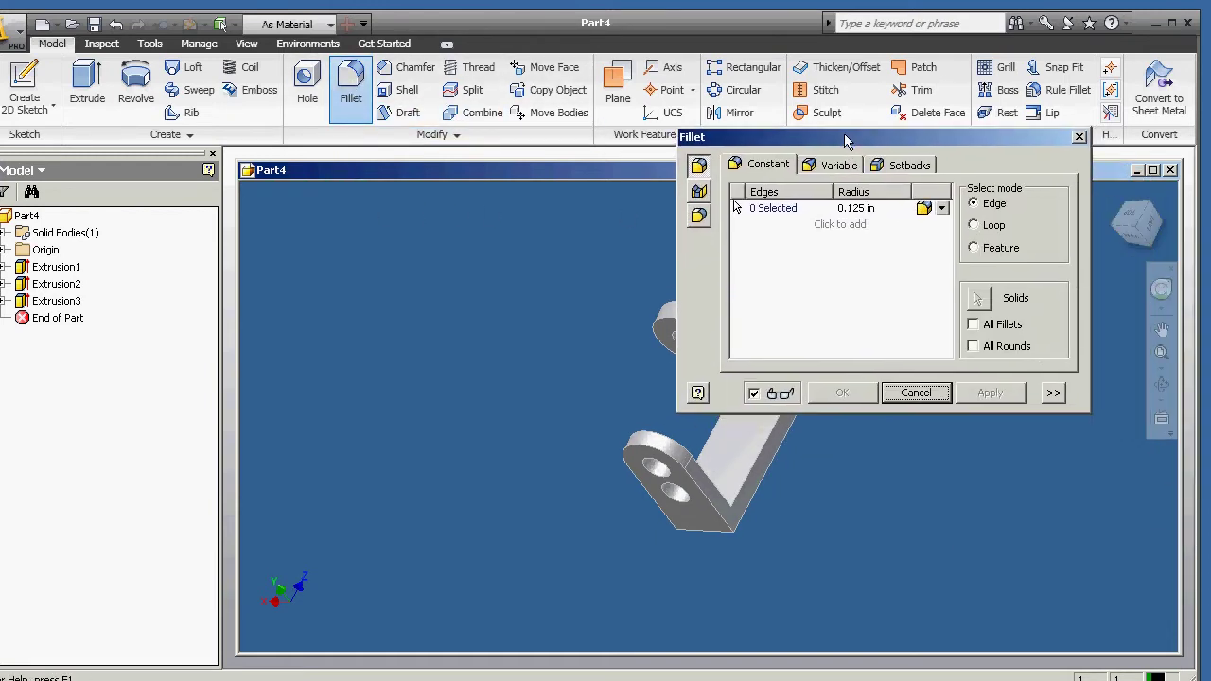
Attempt a fillet radius edit, dismissing the invalid expression error, and clear the dialog from the model.
{"action": "left_click", "coordinate": [849, 215]}
{"action": "left_click_drag", "start_coordinate": [847, 208], "coordinate": [895, 211]}
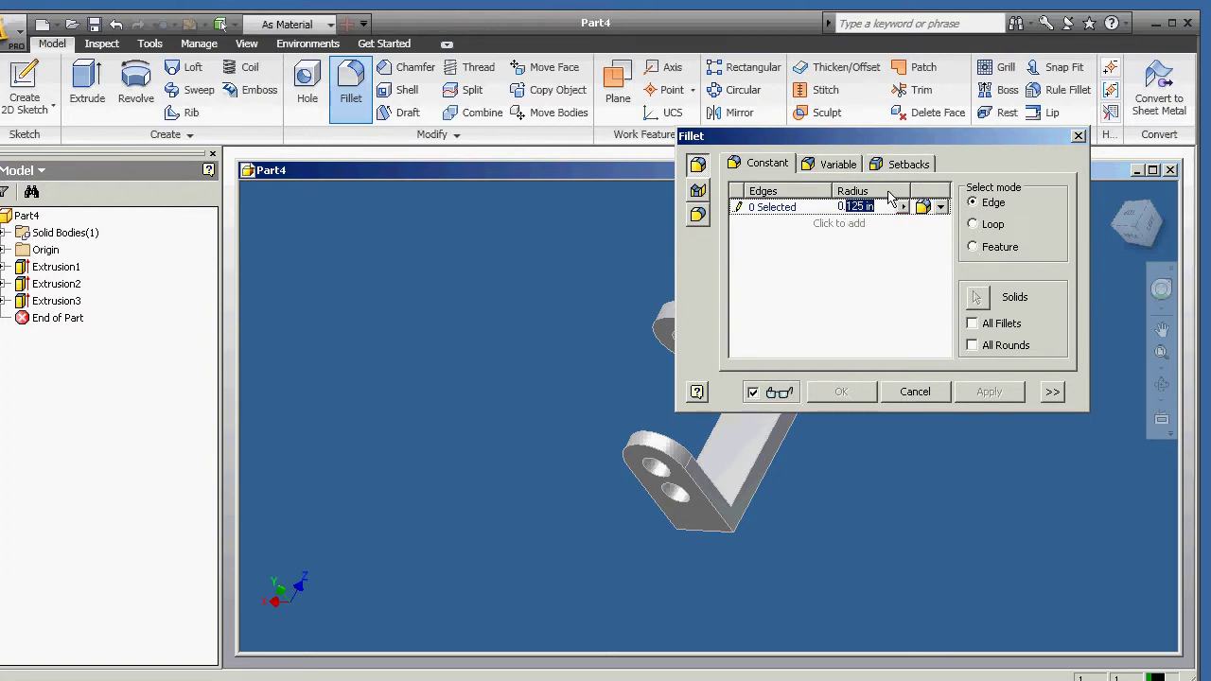
{"action": "type", "text": "2"}
{"action": "left_click", "coordinate": [975, 206]}
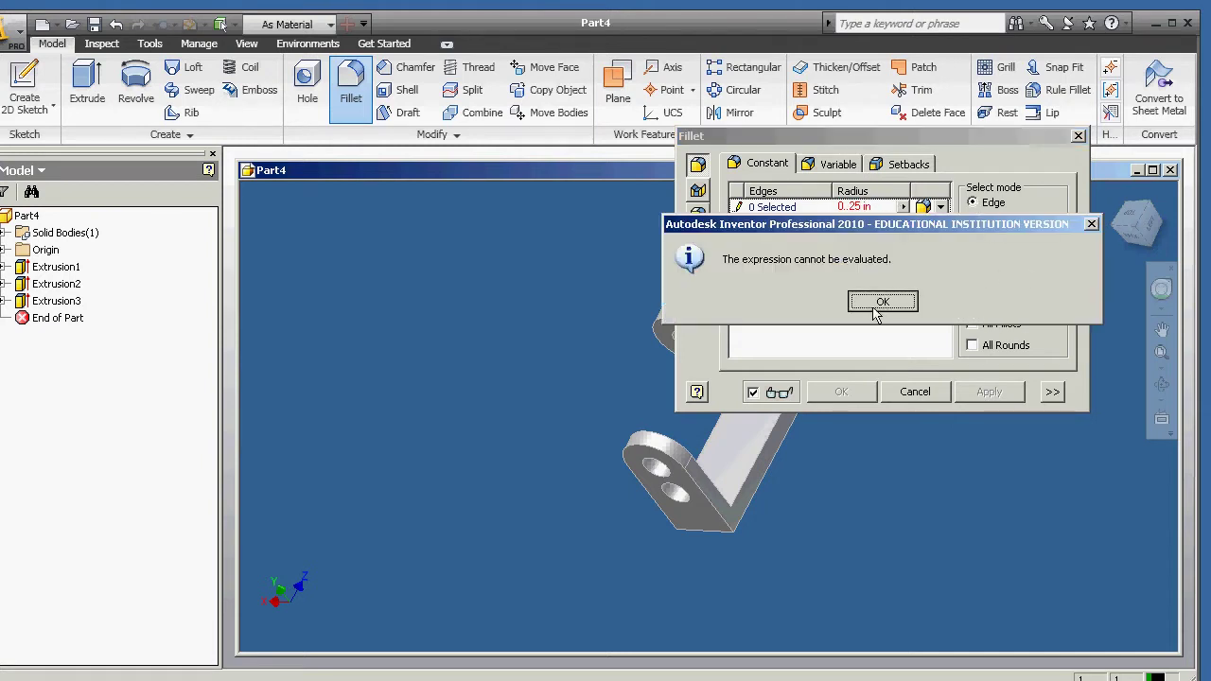
{"action": "left_click", "coordinate": [881, 301]}
{"action": "left_click", "coordinate": [878, 209]}
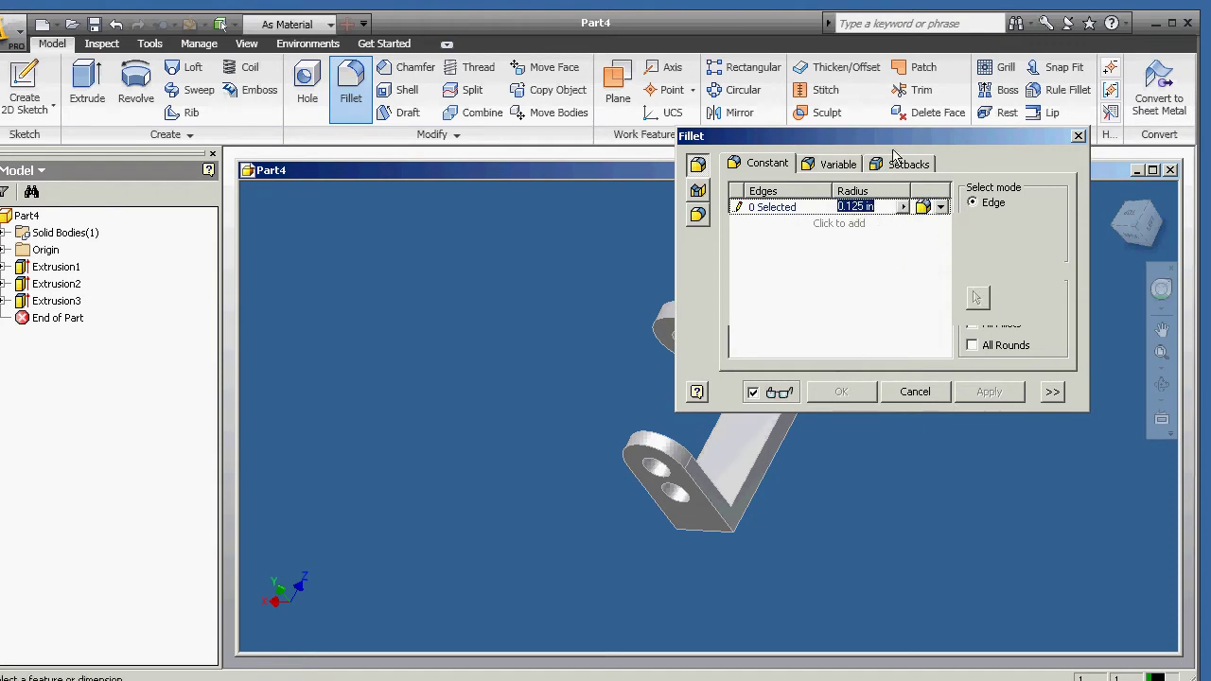
{"action": "left_click_drag", "start_coordinate": [896, 147], "coordinate": [1015, 440]}
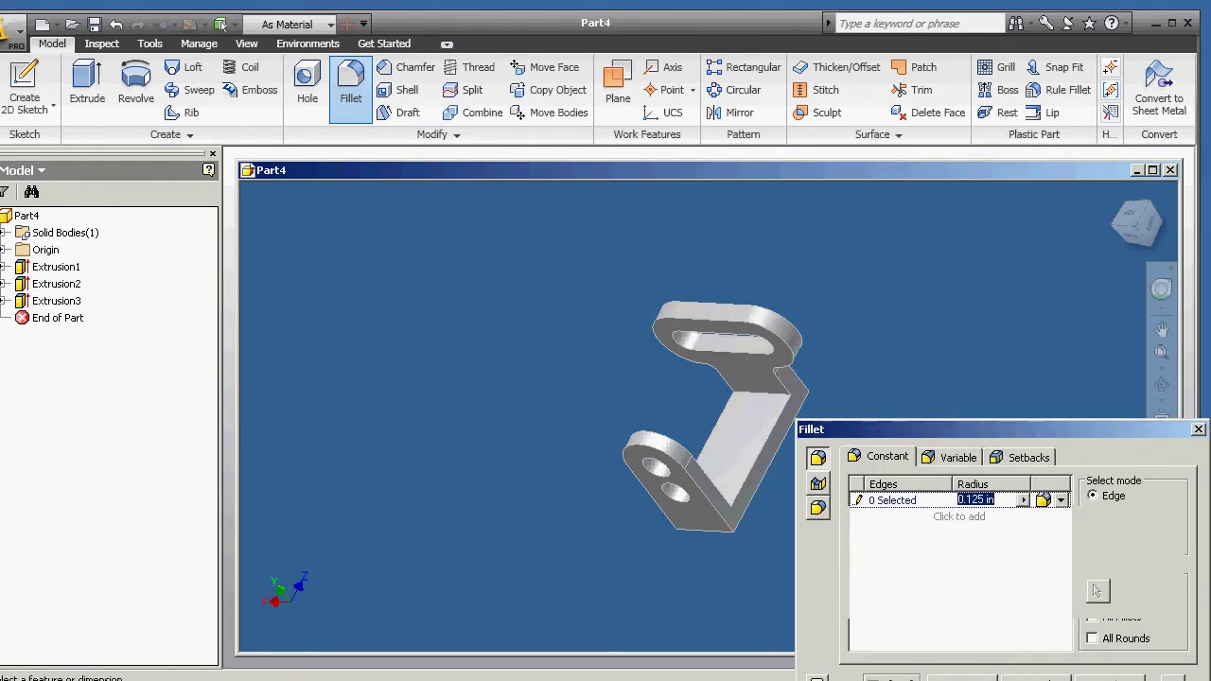
{"action": "left_click", "coordinate": [1041, 678]}
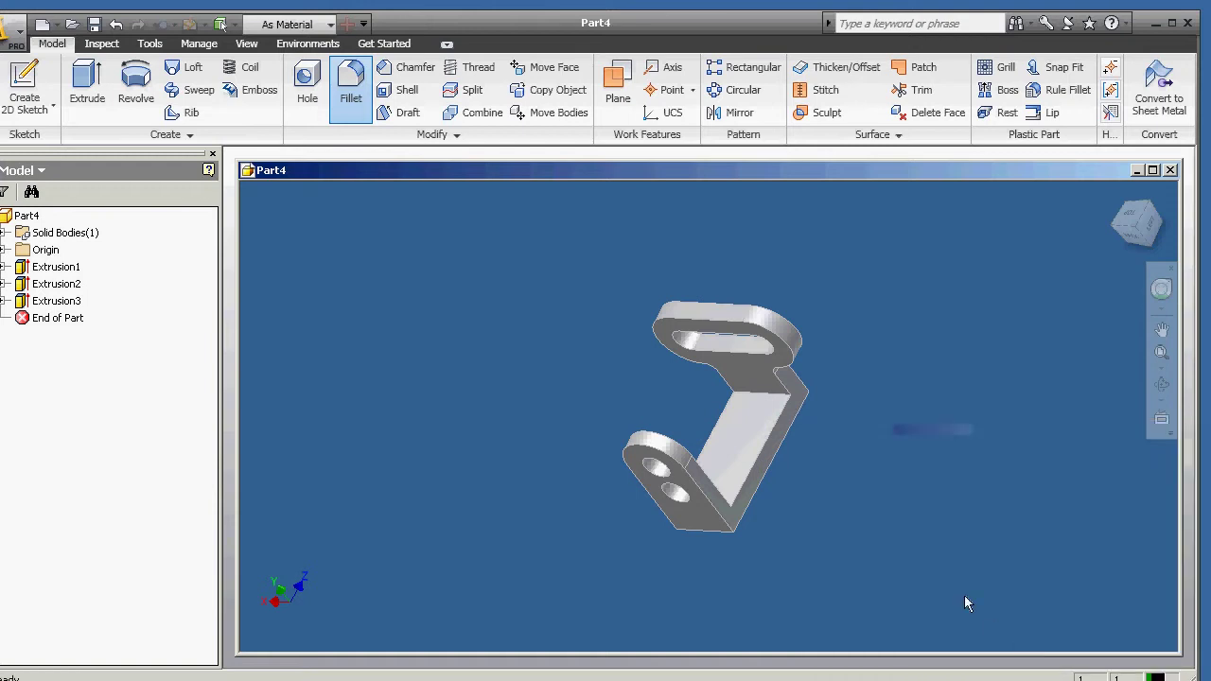
Fillet the inner edge of the upper bend with a 0.25 in radius (Fillet1).
{"action": "left_click", "coordinate": [757, 396]}
{"action": "left_click", "coordinate": [351, 89]}
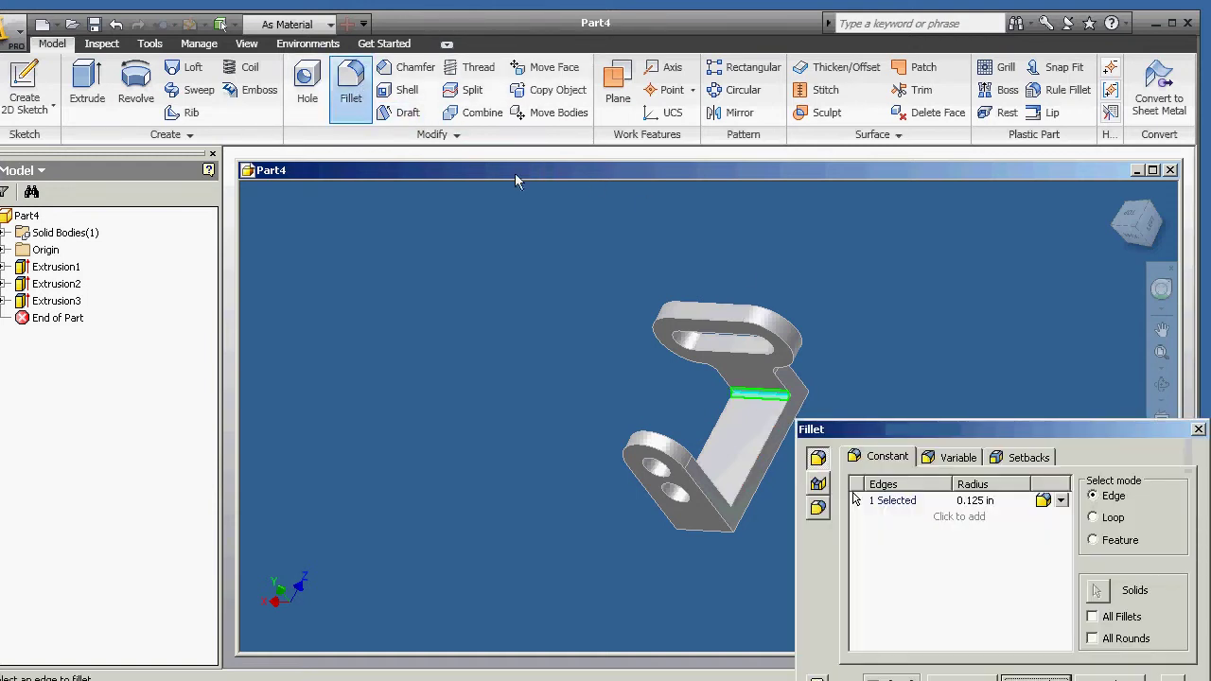
{"action": "left_click", "coordinate": [975, 501]}
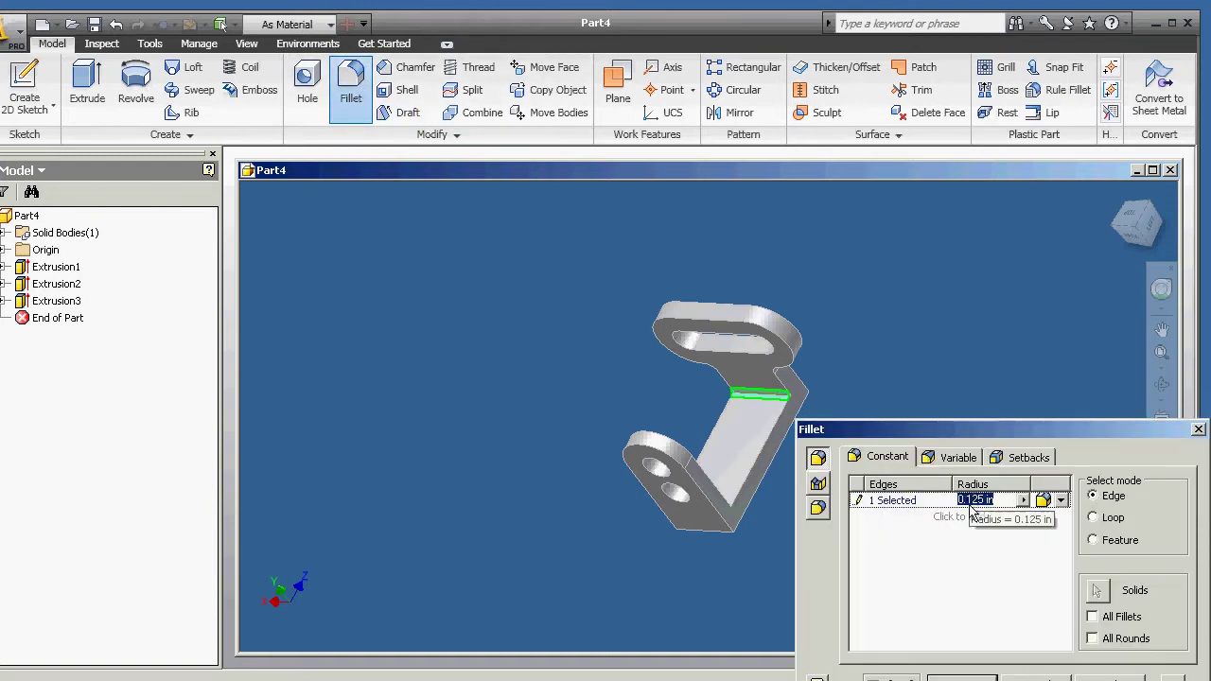
{"action": "left_click_drag", "start_coordinate": [969, 501], "coordinate": [1010, 504]}
{"action": "key", "text": "BackSpace"}
{"action": "key", "text": "BackSpace"}
{"action": "type", "text": "25"}
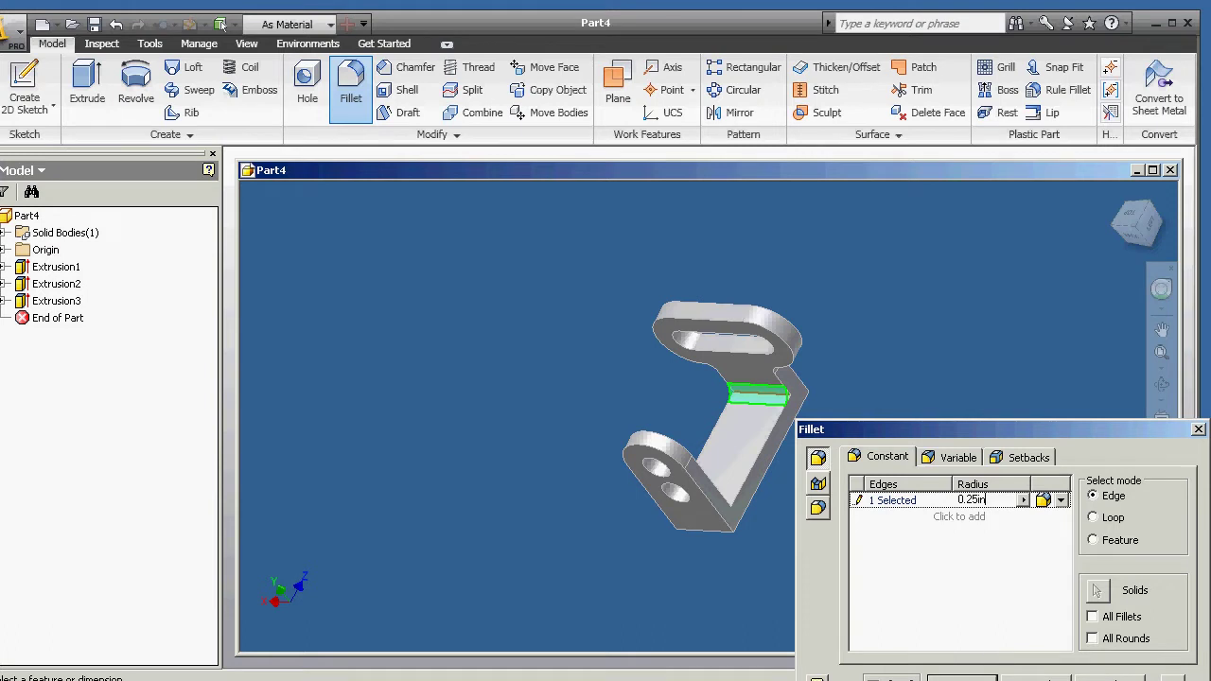
{"action": "left_click", "coordinate": [962, 678]}
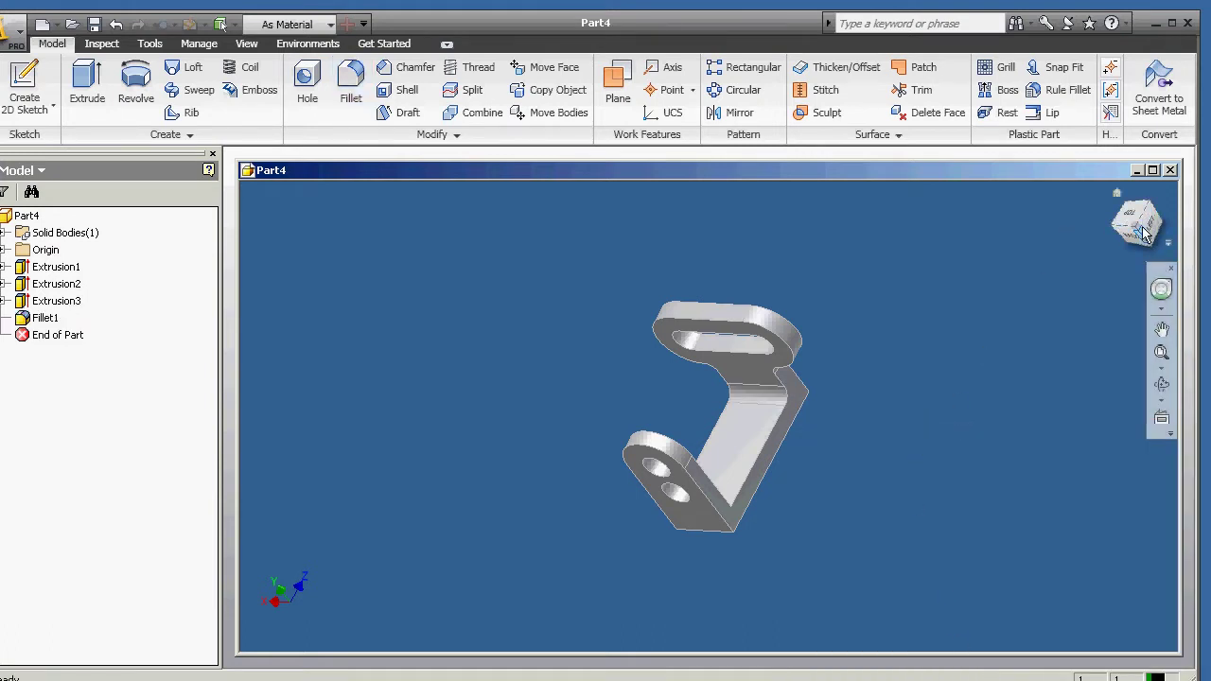
Apply a second 0.25 in fillet to the lower bend's inner edge (Fillet2).
{"action": "left_click_drag", "start_coordinate": [1145, 232], "coordinate": [900, 215]}
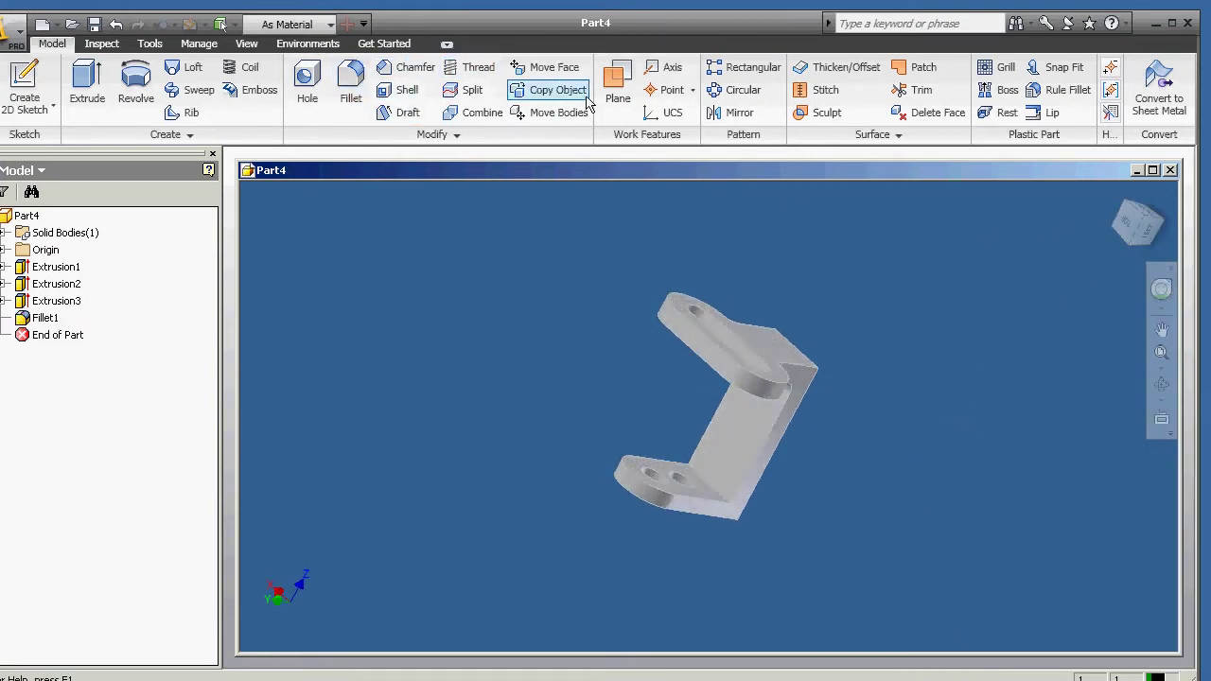
{"action": "left_click", "coordinate": [350, 90]}
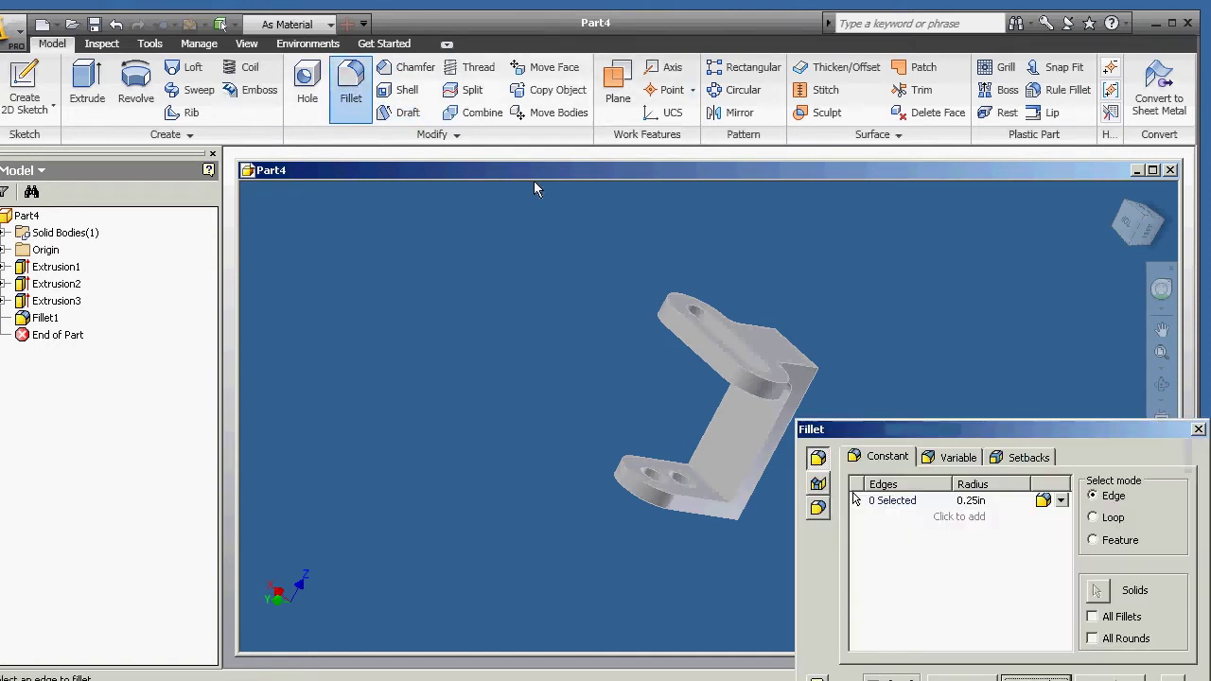
{"action": "left_click", "coordinate": [721, 494]}
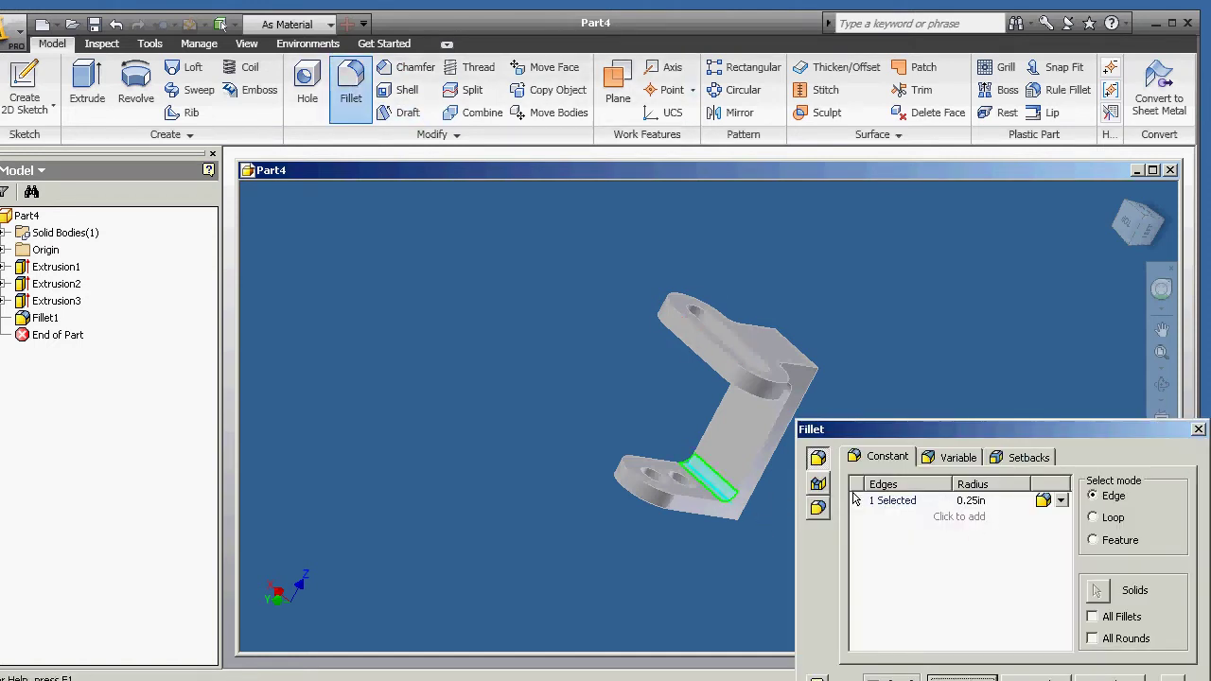
{"action": "left_click", "coordinate": [1108, 678]}
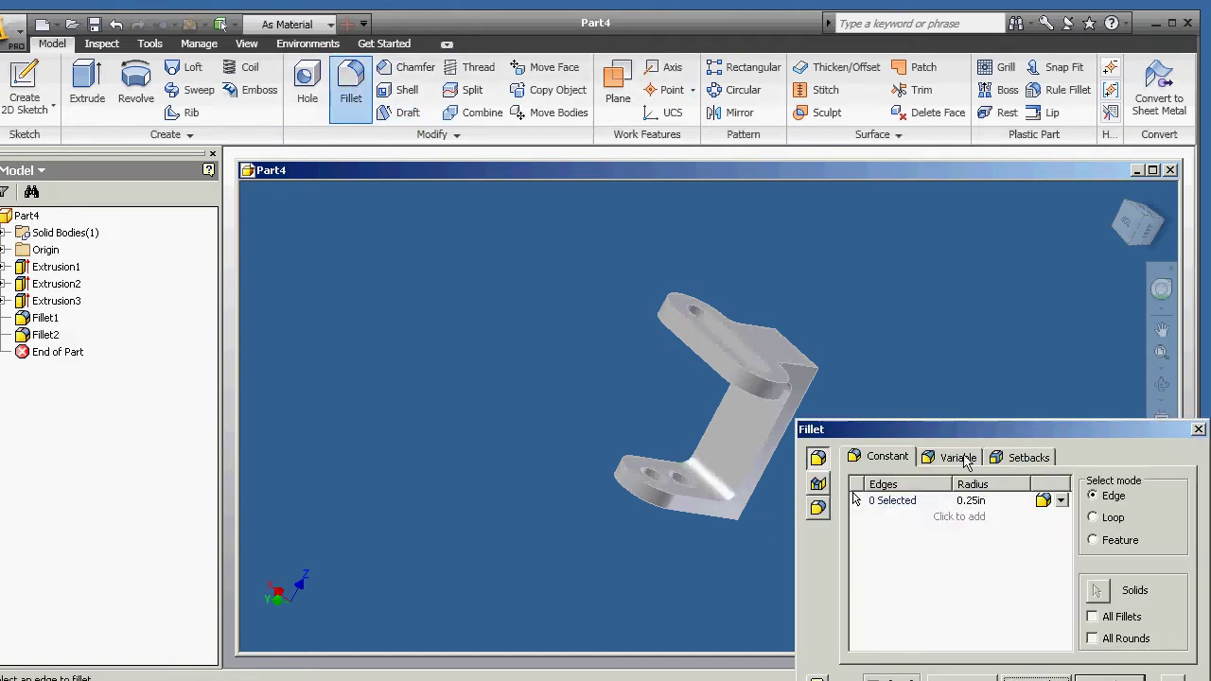
{"action": "mouse_move", "coordinate": [1143, 248]}
{"action": "left_click_drag", "start_coordinate": [1141, 247], "coordinate": [1113, 262]}
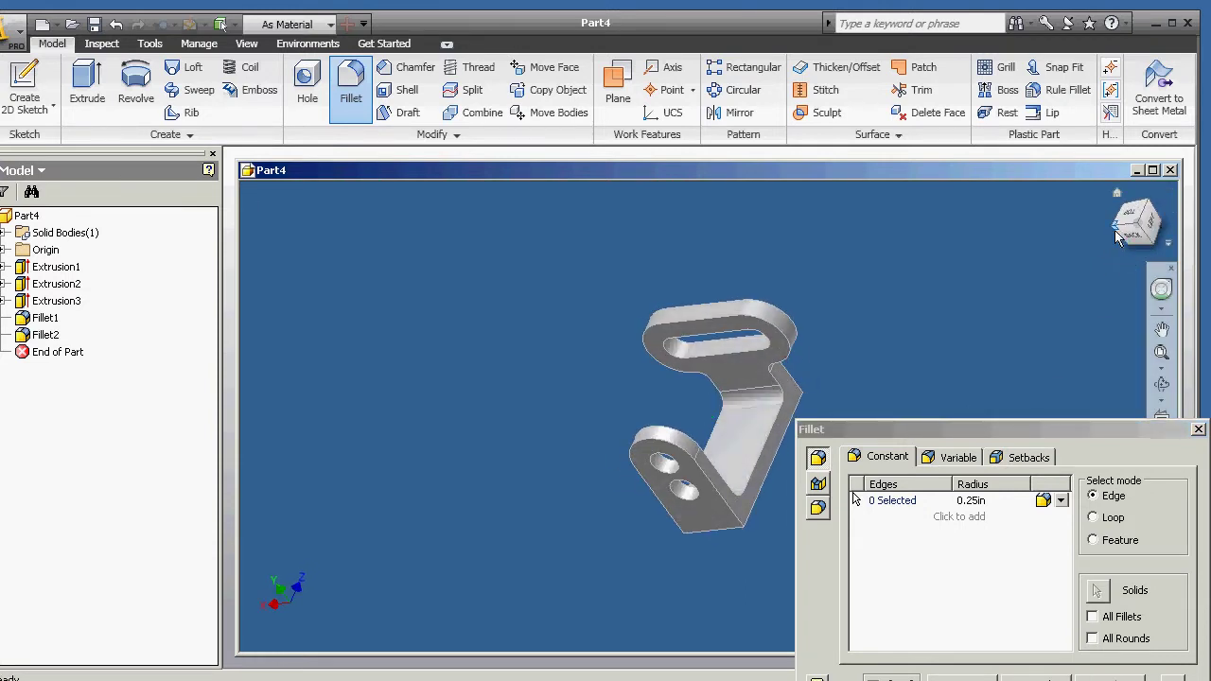
Turn the part to an oblique view and close the Fillet tool.
{"action": "left_click", "coordinate": [1116, 230]}
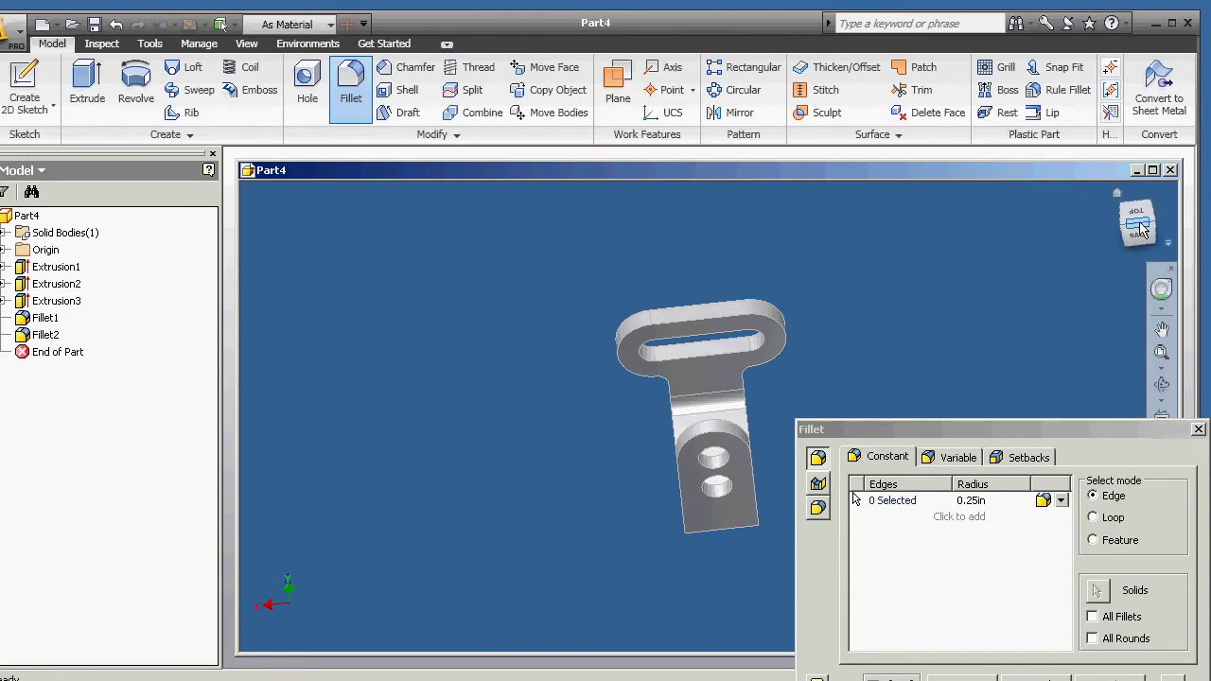
{"action": "mouse_move", "coordinate": [1139, 226]}
{"action": "left_mouse_down"}
{"action": "mouse_move", "coordinate": [263, 659]}
{"action": "mouse_move", "coordinate": [946, 284]}
{"action": "mouse_move", "coordinate": [1052, 196]}
{"action": "mouse_move", "coordinate": [900, 233]}
{"action": "mouse_move", "coordinate": [1011, 213]}
{"action": "left_mouse_up"}
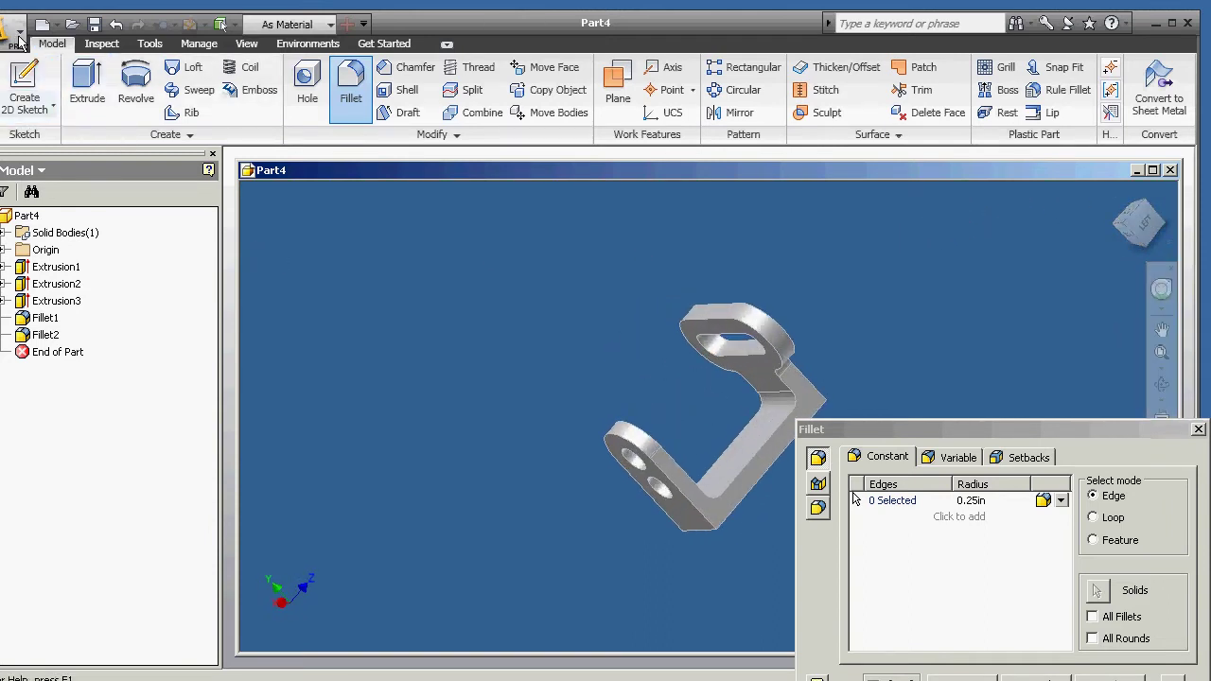
{"action": "key", "text": "Escape"}
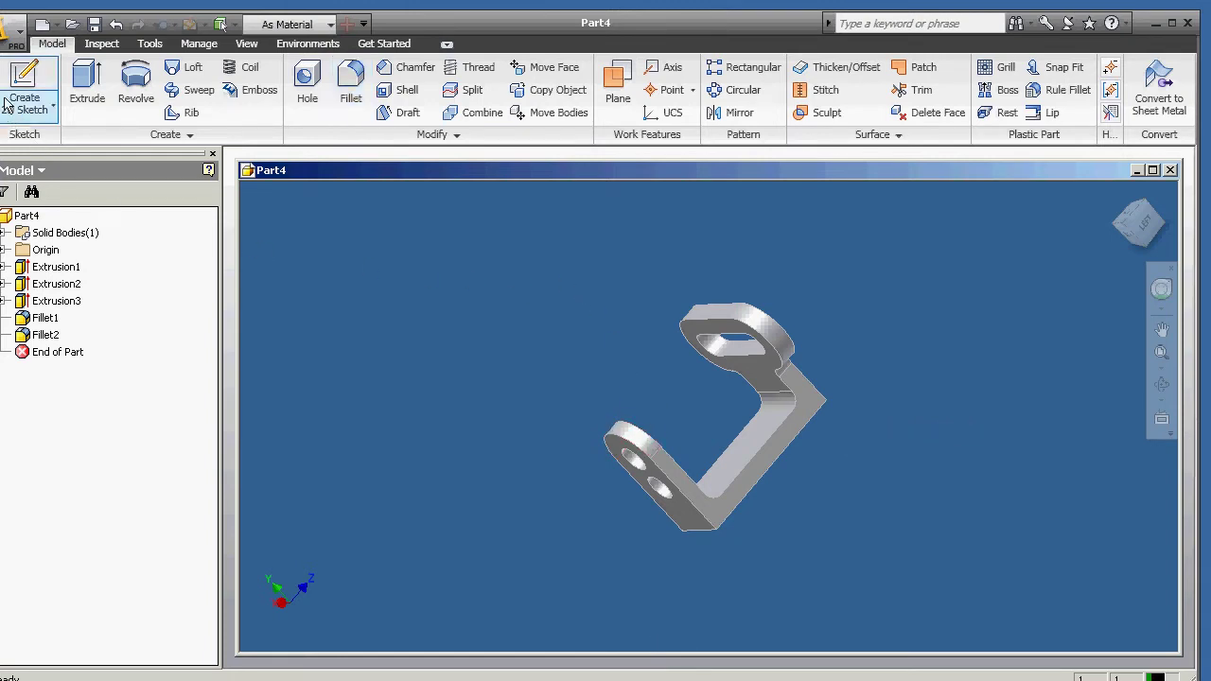
Save the bracket with Save As as Part4 in the inventortutor folder.
{"action": "left_click", "coordinate": [19, 38]}
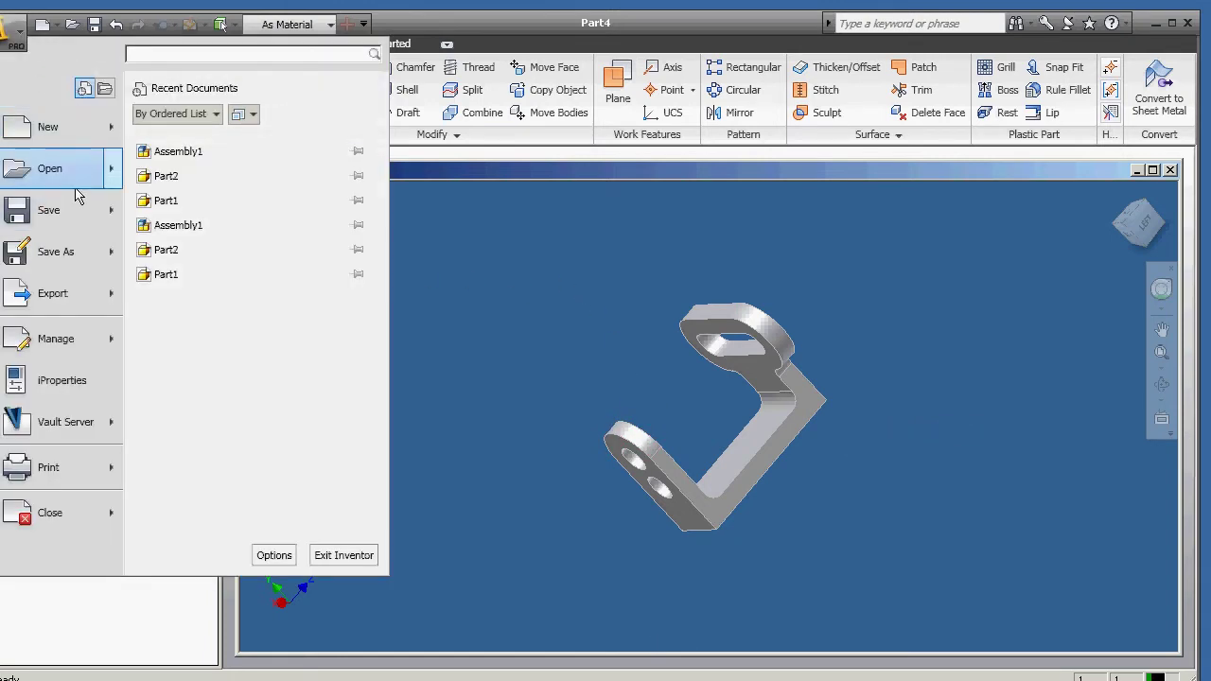
{"action": "key", "text": "Escape"}
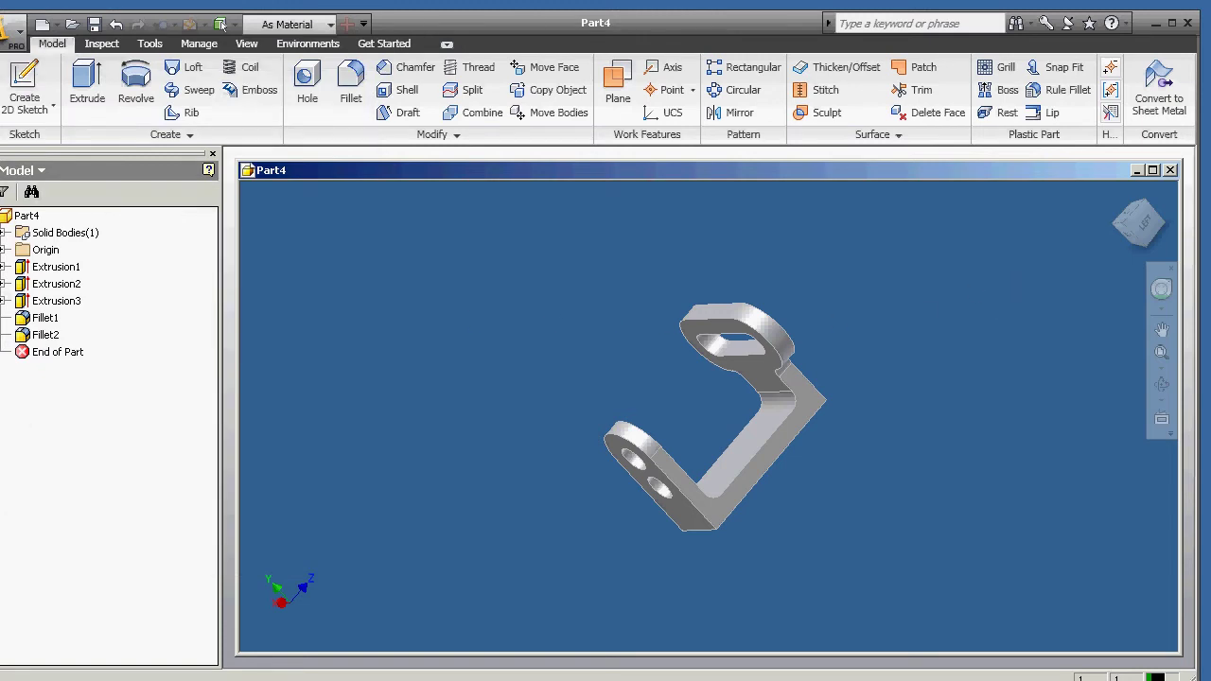
{"action": "left_click", "coordinate": [220, 24]}
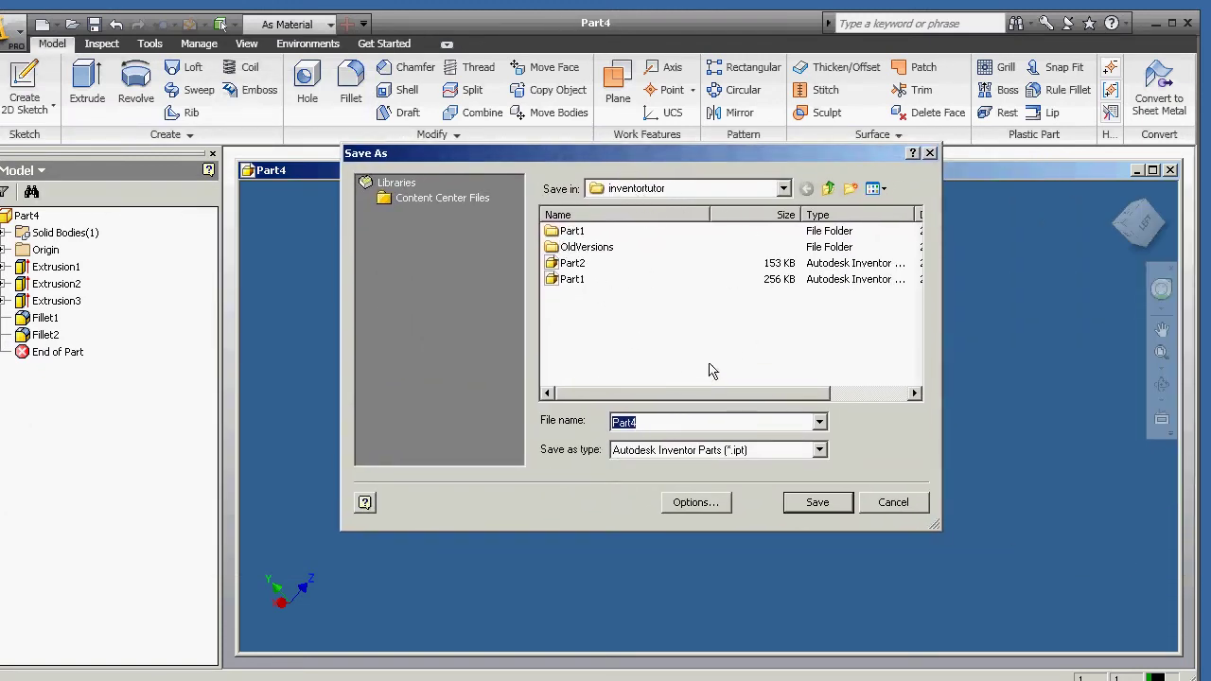
{"action": "left_click", "coordinate": [811, 502]}
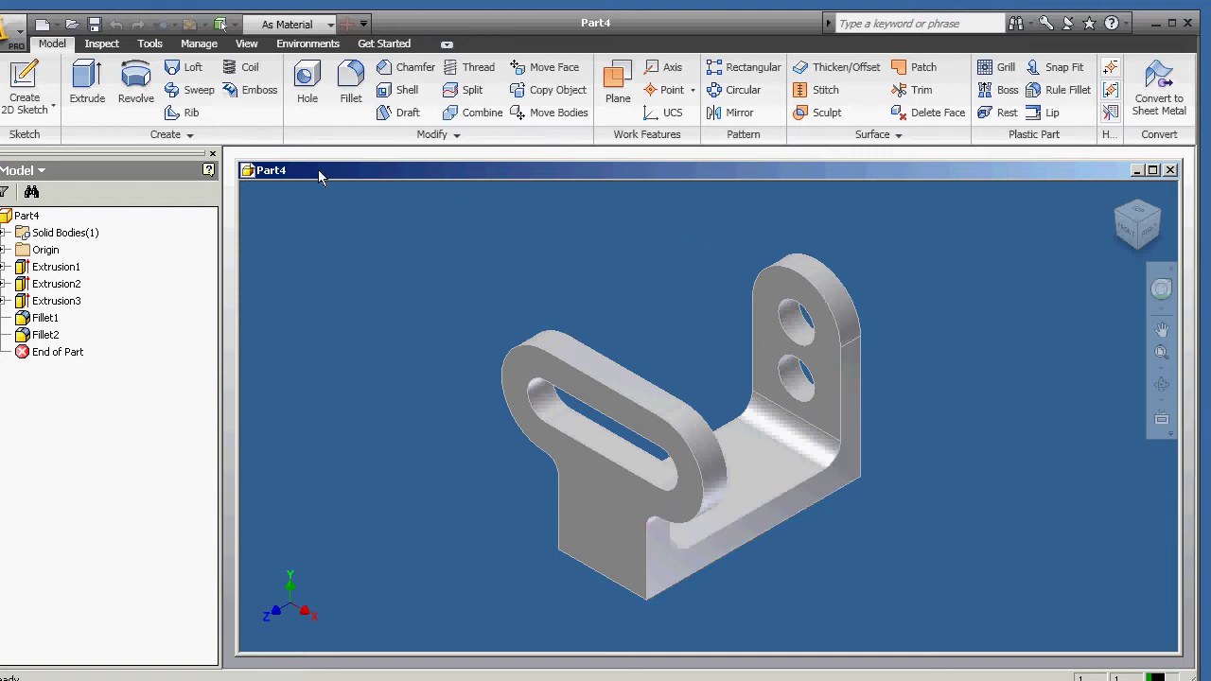
Enter the Stress Analysis environment and create static Simulation:1 for the Part4 bracket.
{"action": "left_click", "coordinate": [297, 44]}
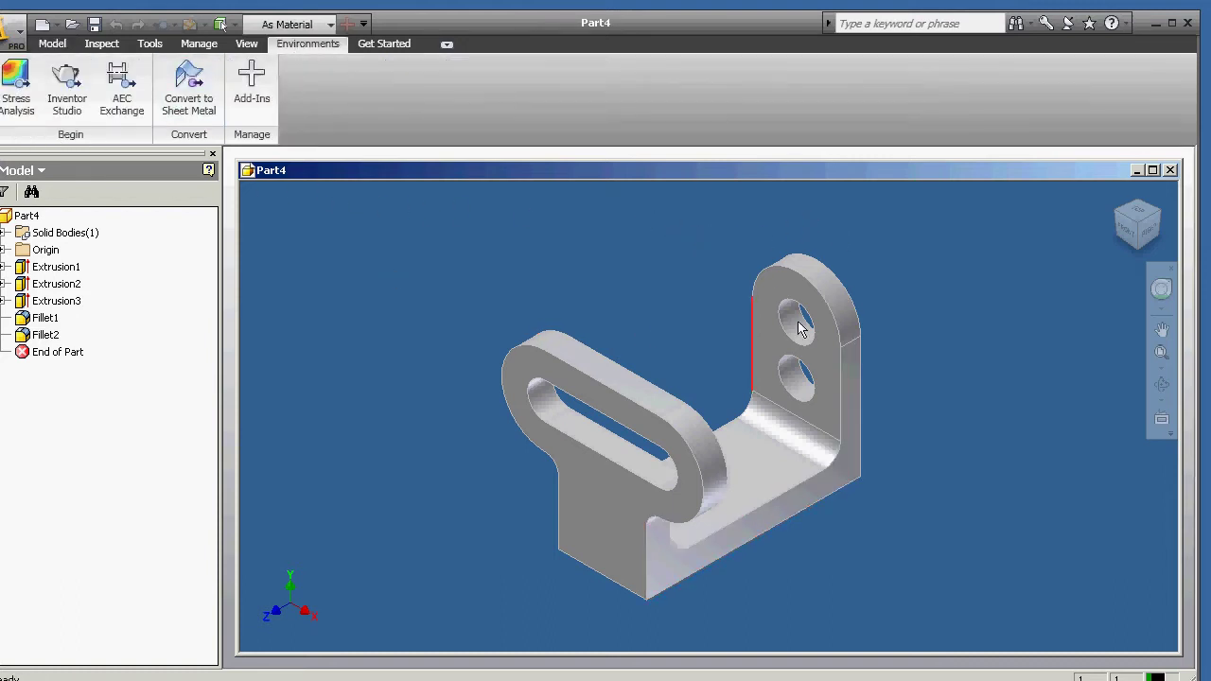
{"action": "left_click", "coordinate": [17, 90]}
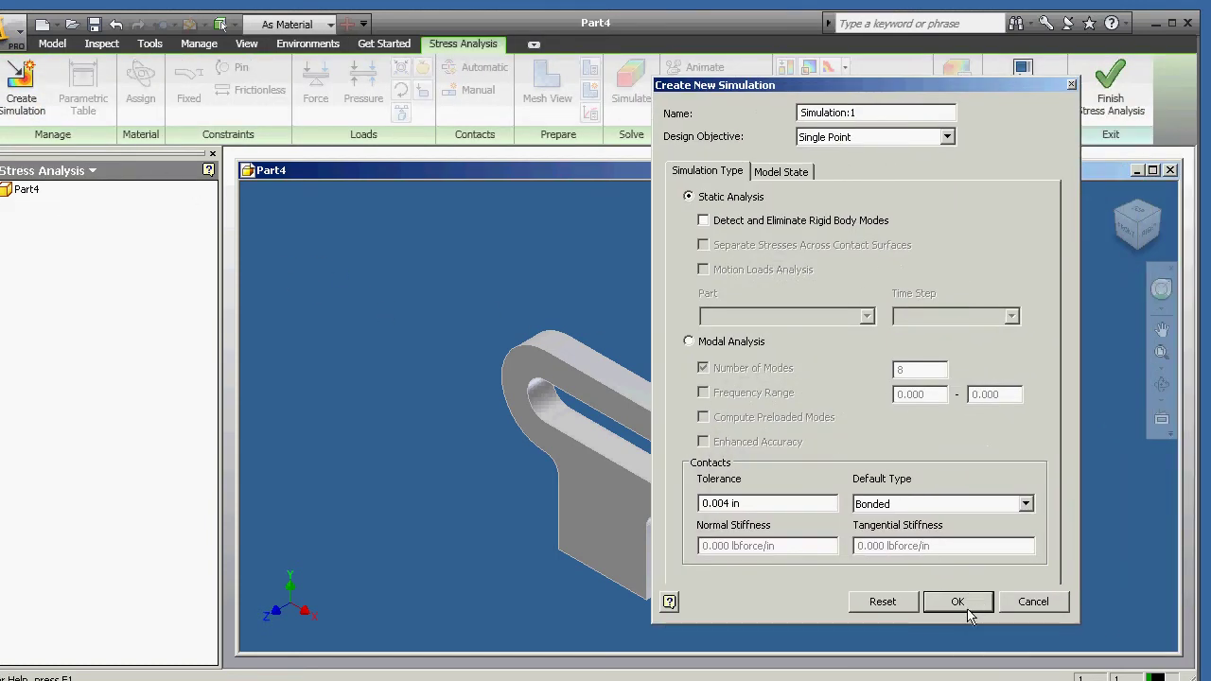
{"action": "left_click", "coordinate": [958, 603]}
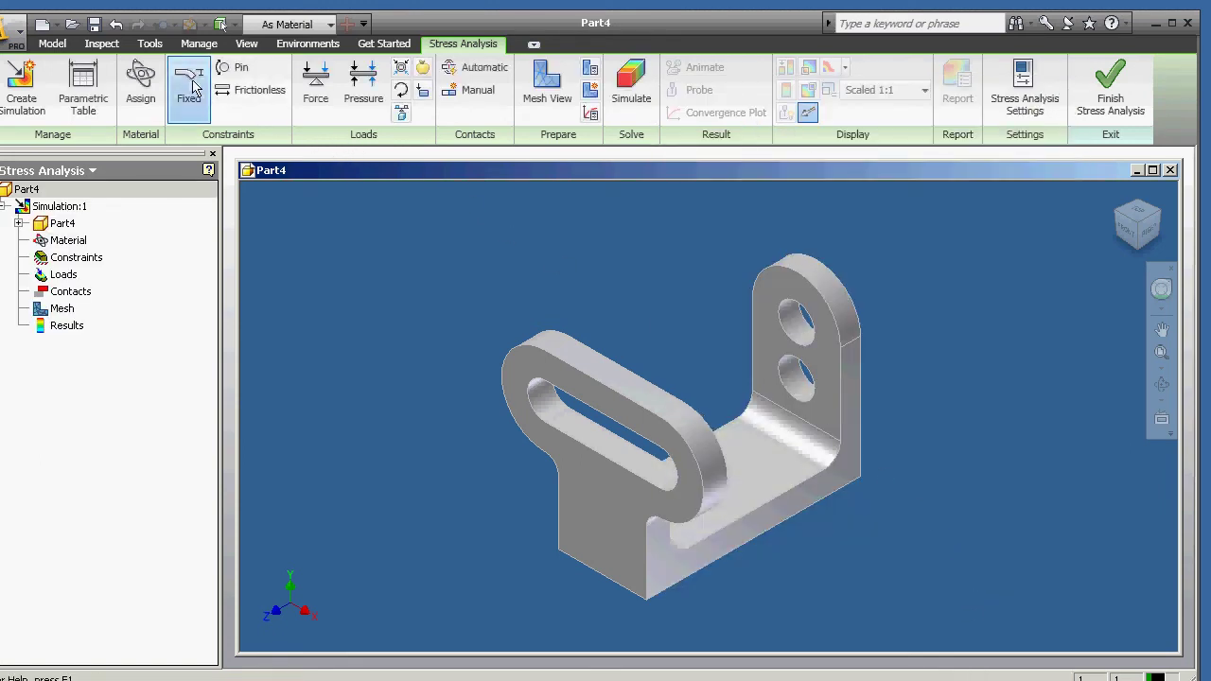
{"action": "left_click", "coordinate": [586, 521]}
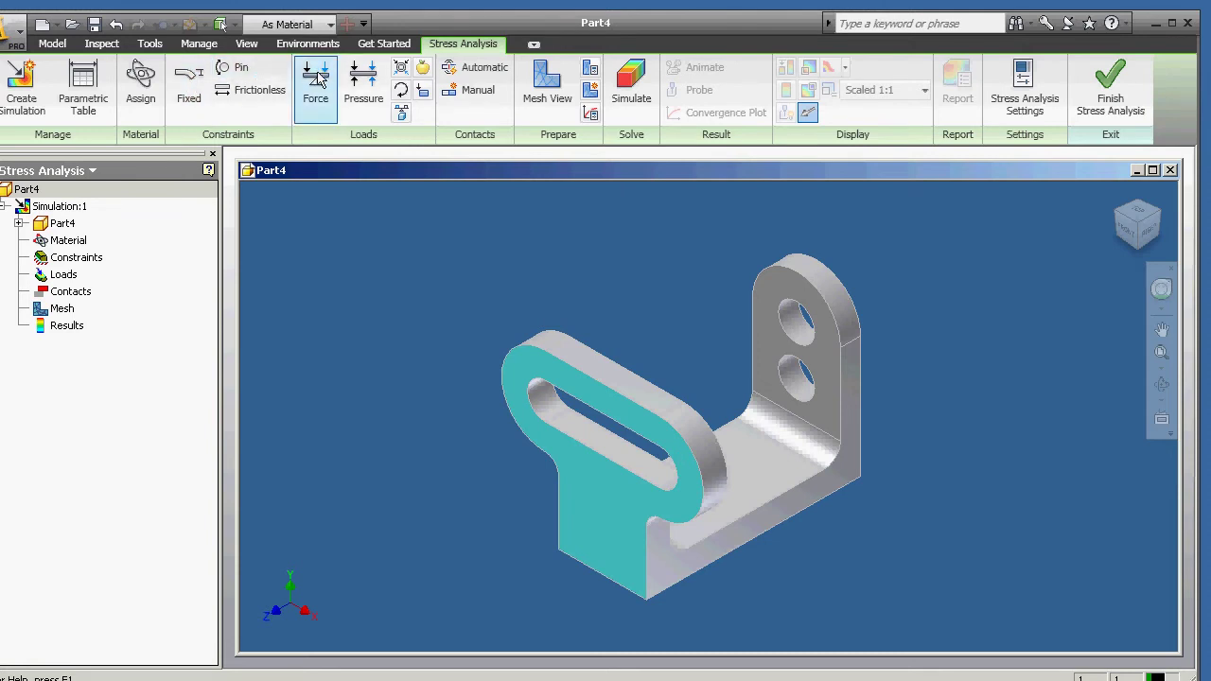
Place a 1000 lbf force on the lug's top arc edge, directed normal to its face.
{"action": "key", "text": "Escape"}
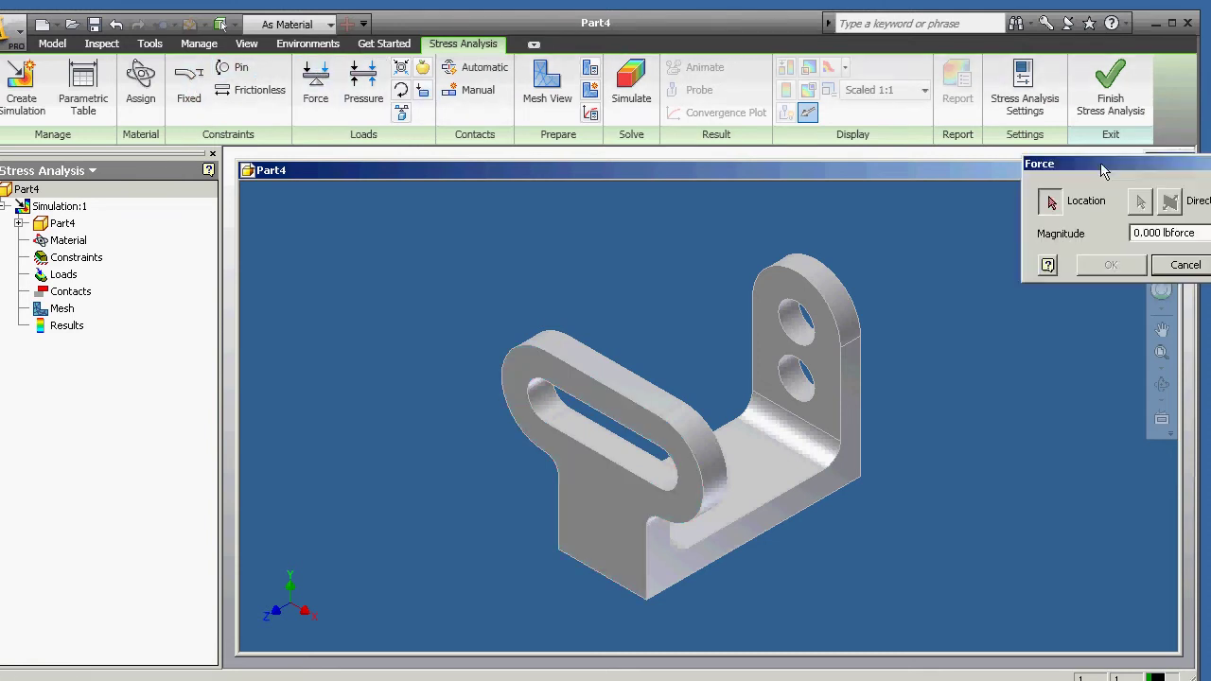
{"action": "left_click_drag", "start_coordinate": [1038, 168], "coordinate": [964, 129]}
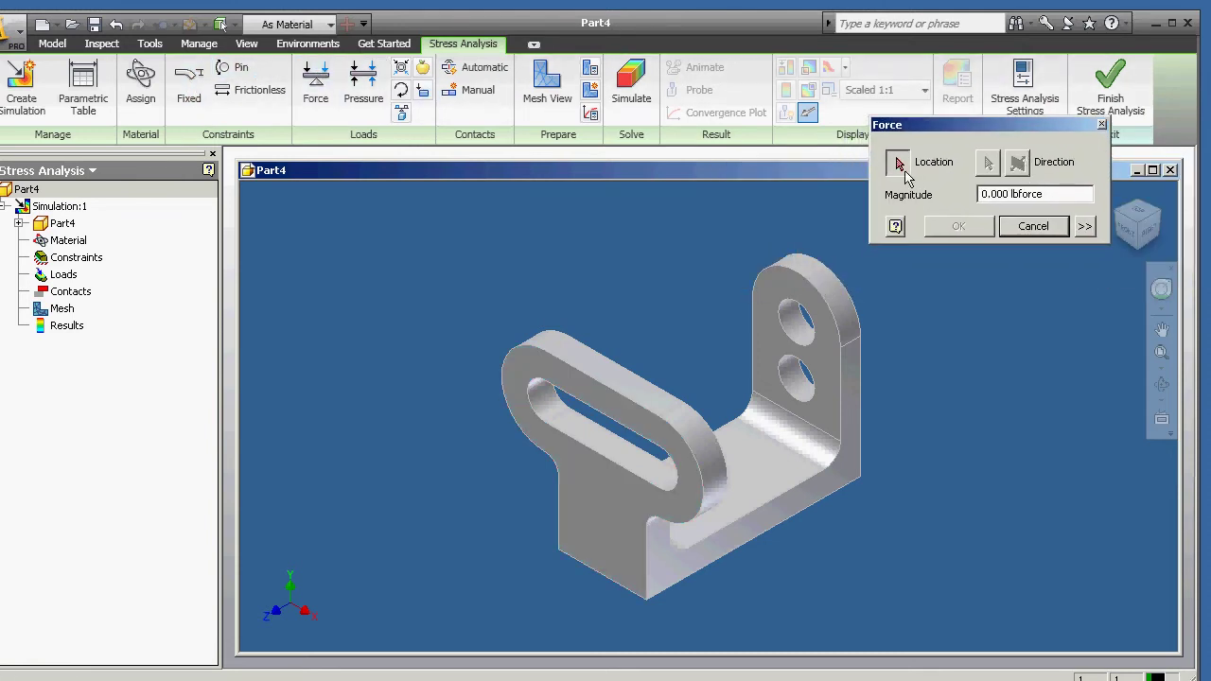
{"action": "left_click", "coordinate": [800, 267]}
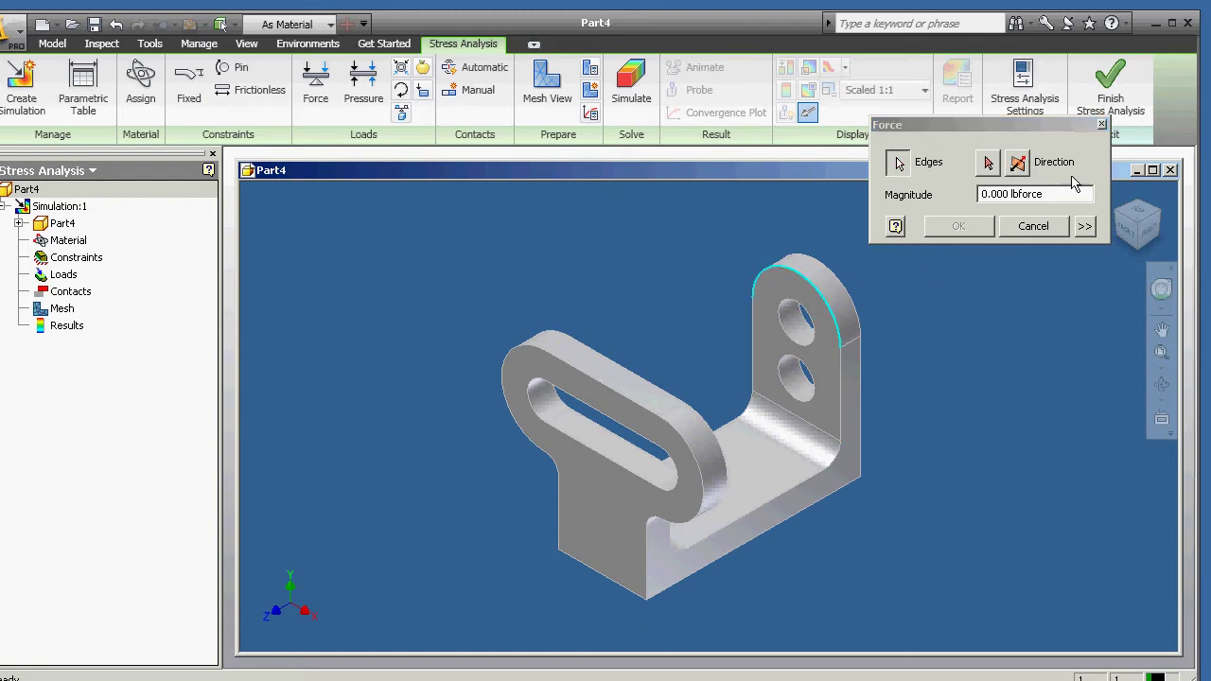
{"action": "left_click", "coordinate": [1019, 167]}
{"action": "left_click", "coordinate": [1048, 202]}
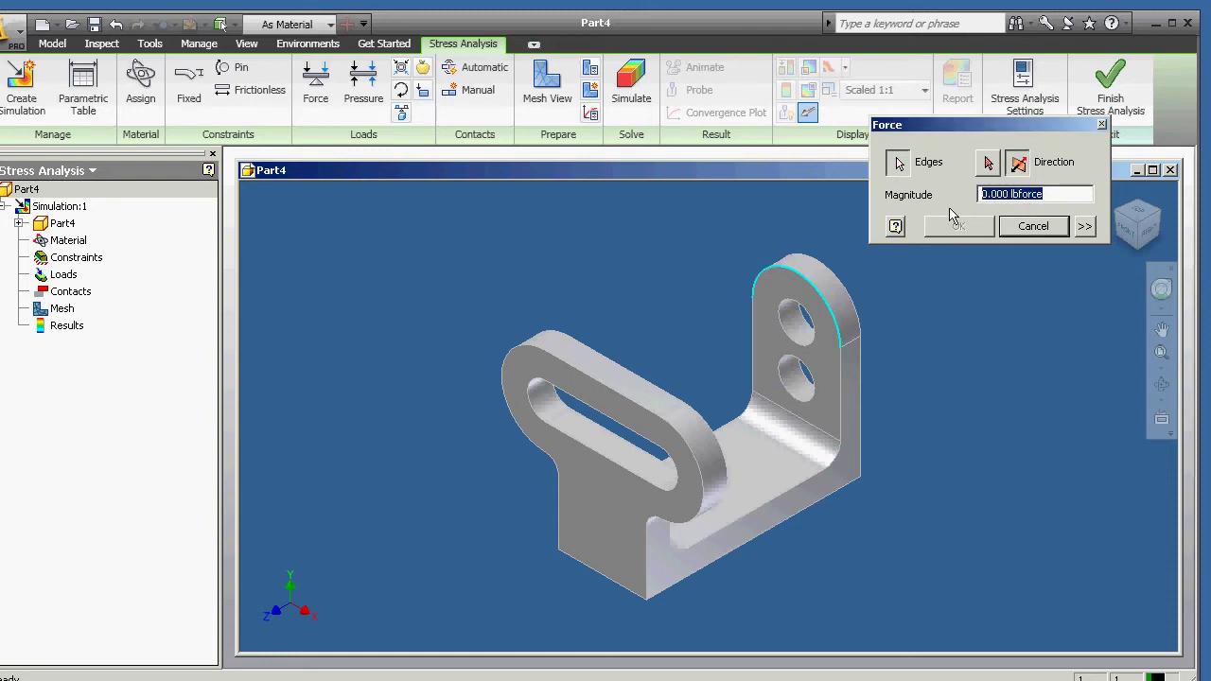
{"action": "type", "text": "1000 lbf"}
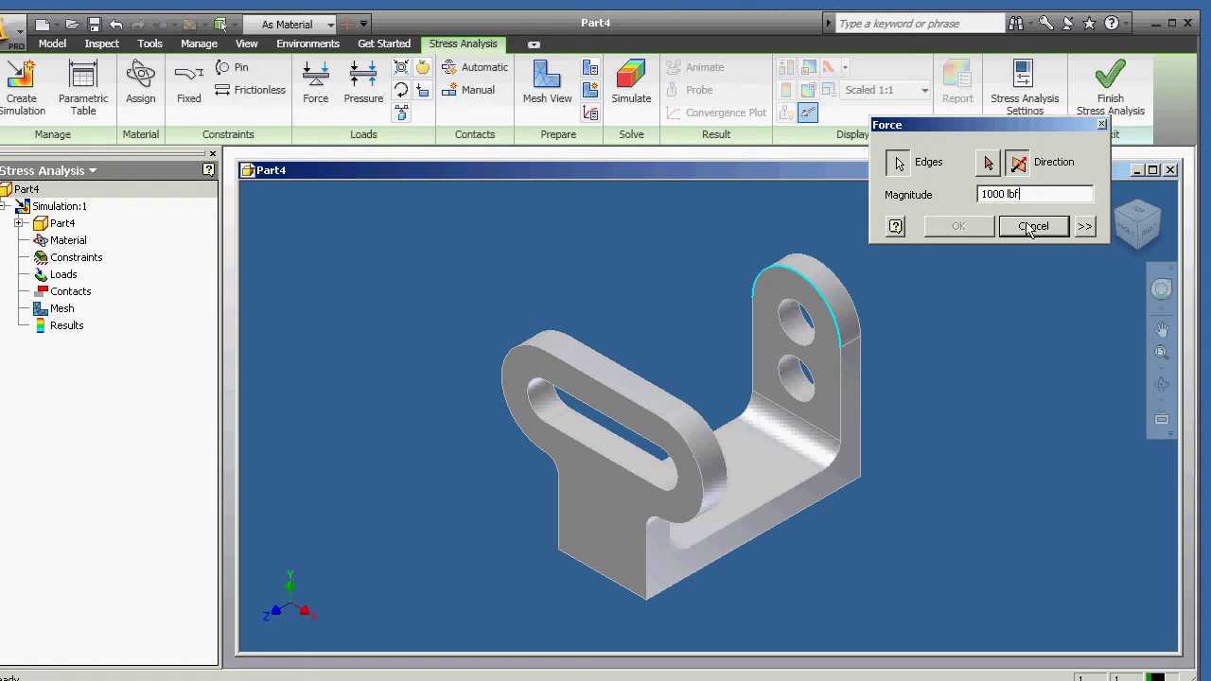
{"action": "left_click", "coordinate": [987, 163]}
{"action": "left_click", "coordinate": [799, 275]}
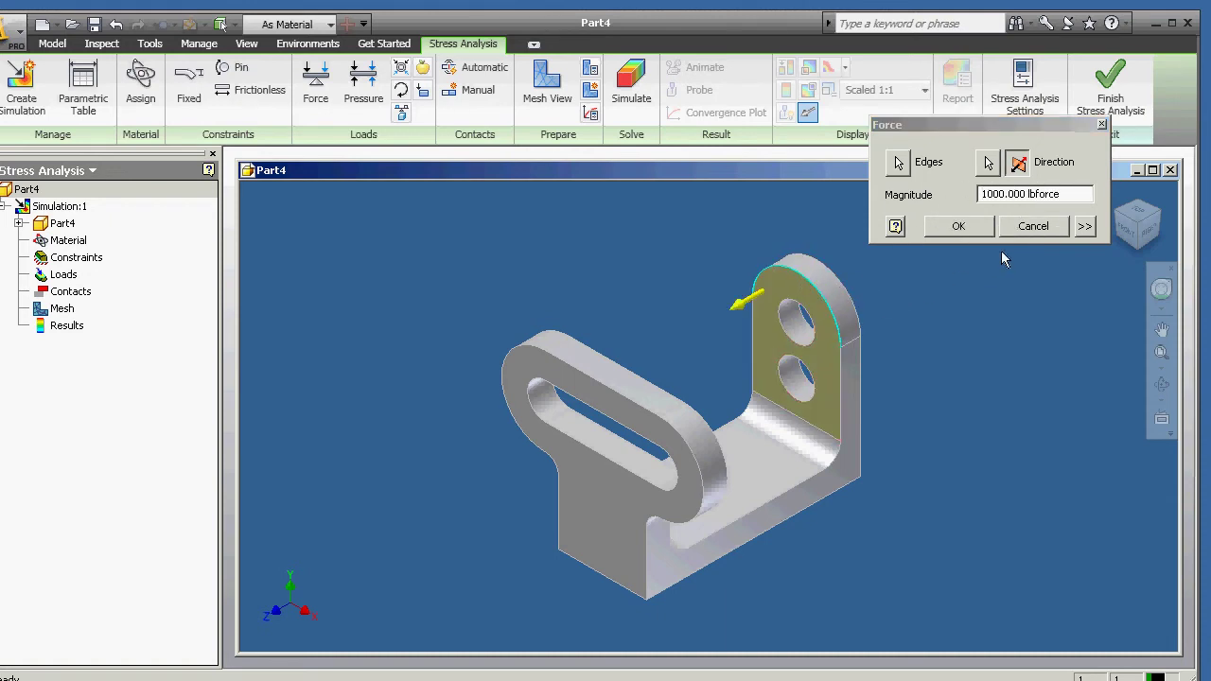
{"action": "left_click", "coordinate": [958, 226]}
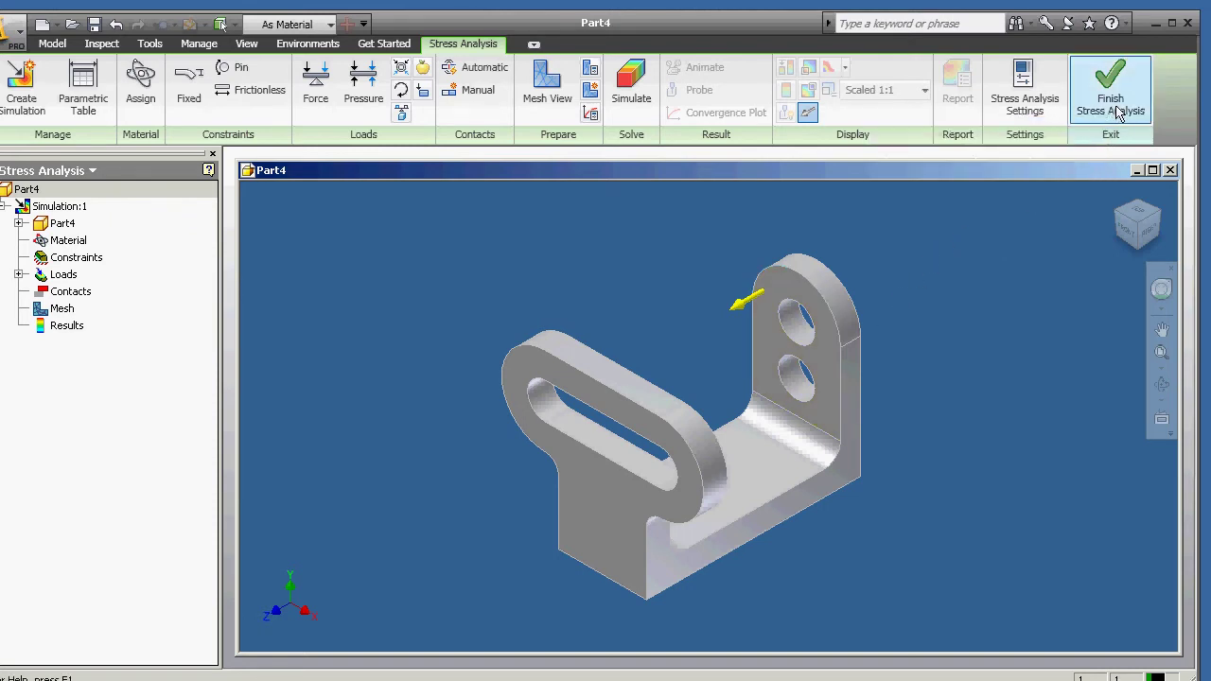
Assign Steel, Mild as the override material for Part4 in Simulation:1.
{"action": "left_click", "coordinate": [649, 100]}
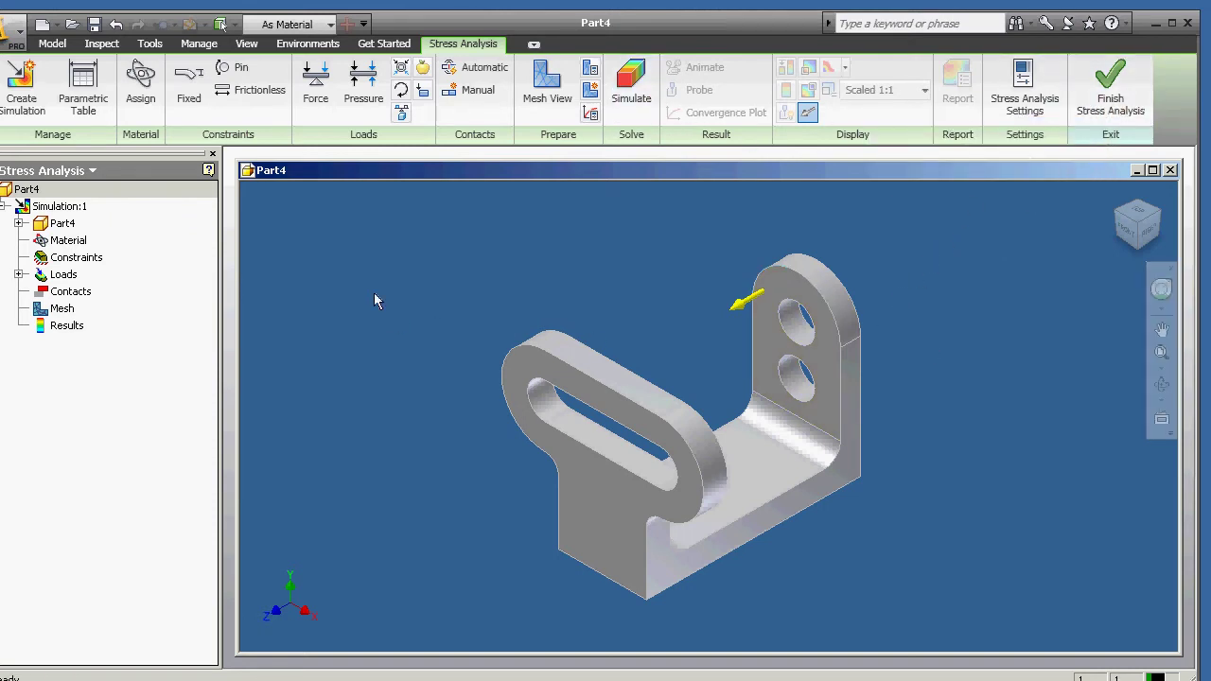
{"action": "right_click", "coordinate": [68, 242]}
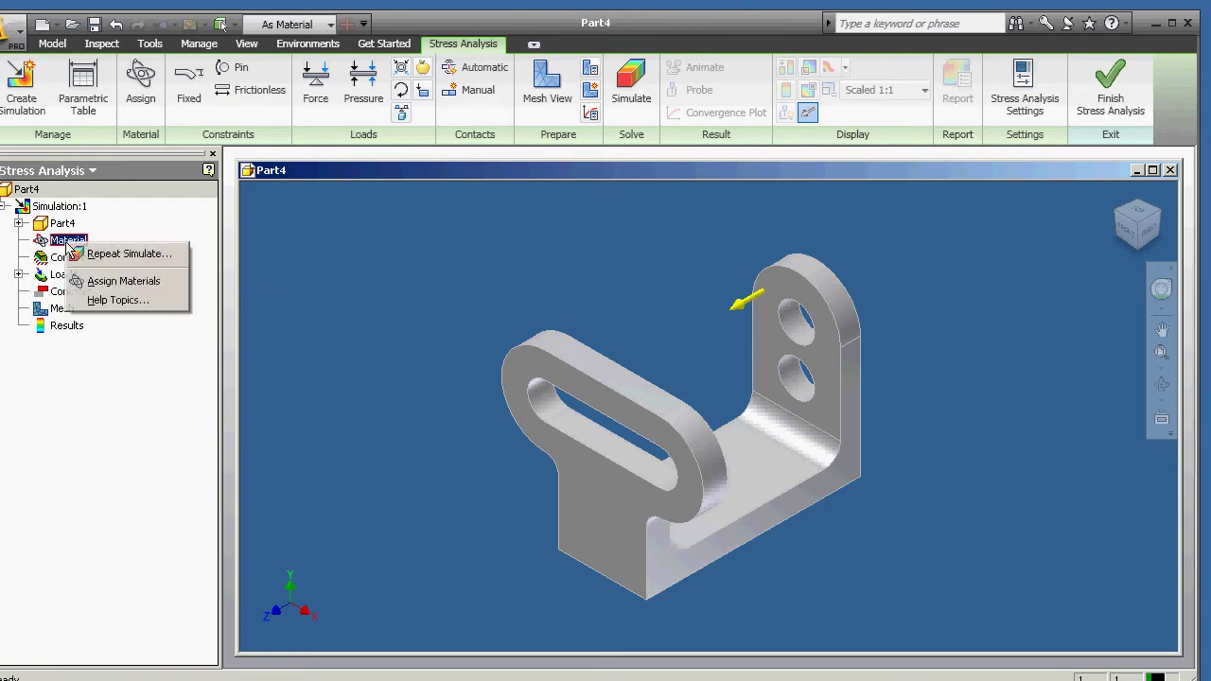
{"action": "left_click", "coordinate": [118, 281]}
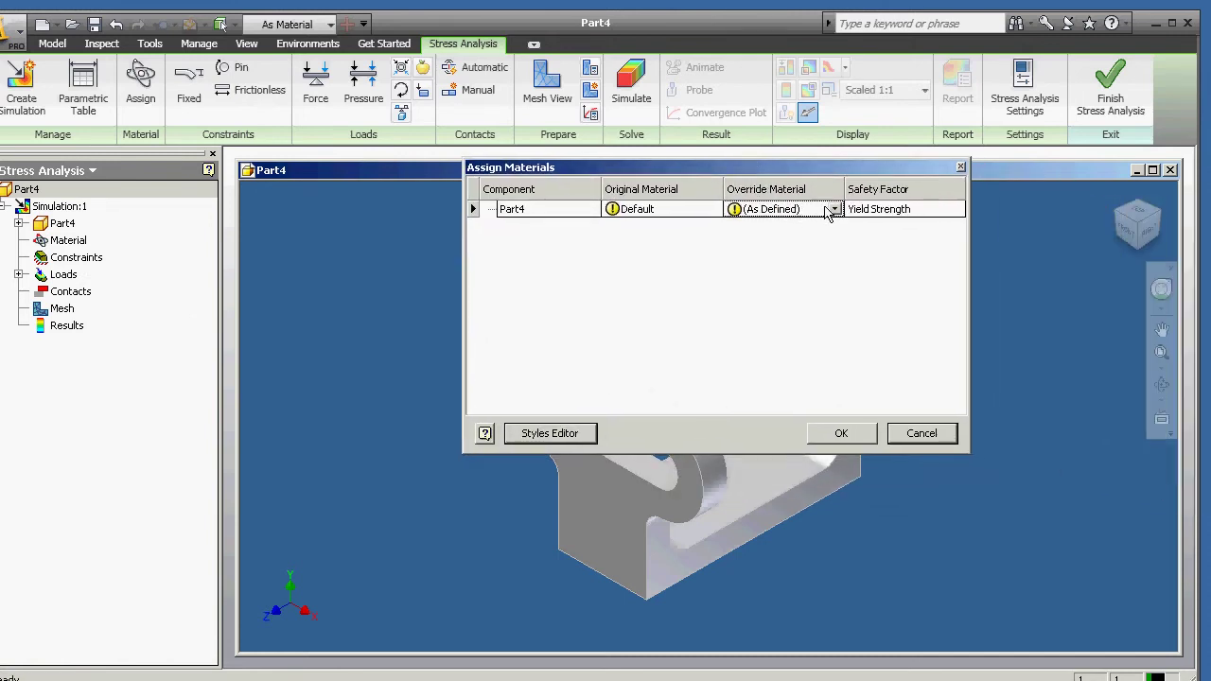
{"action": "left_click", "coordinate": [834, 209]}
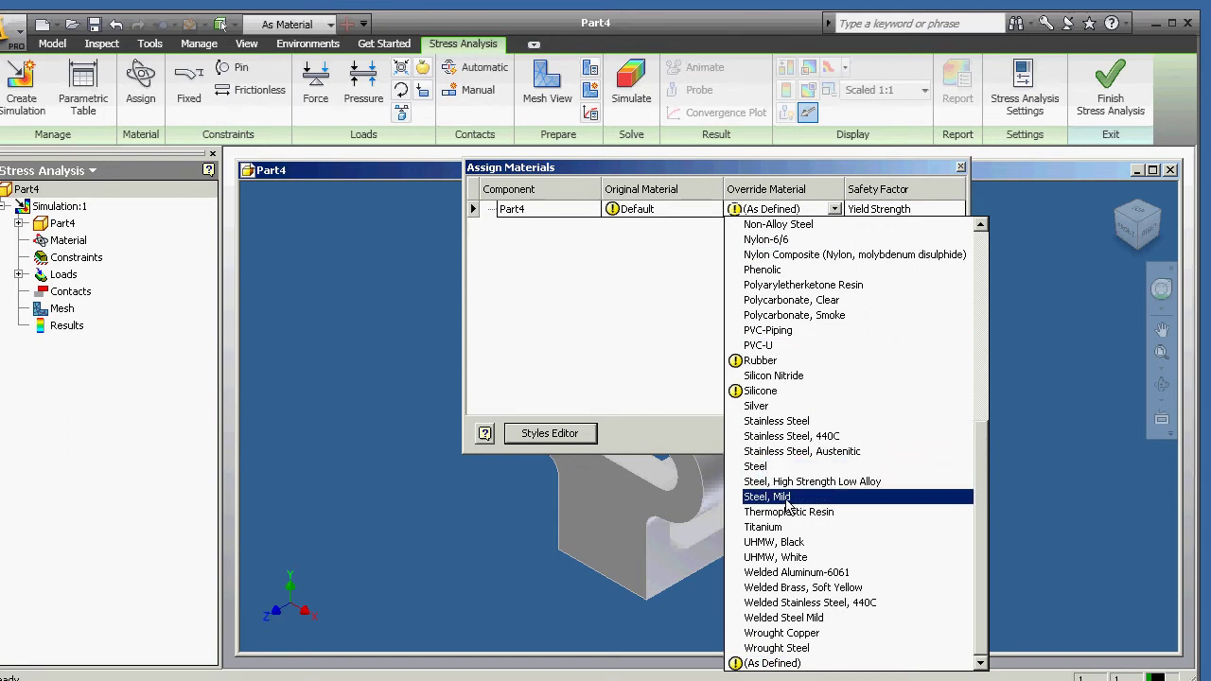
{"action": "left_click", "coordinate": [786, 498]}
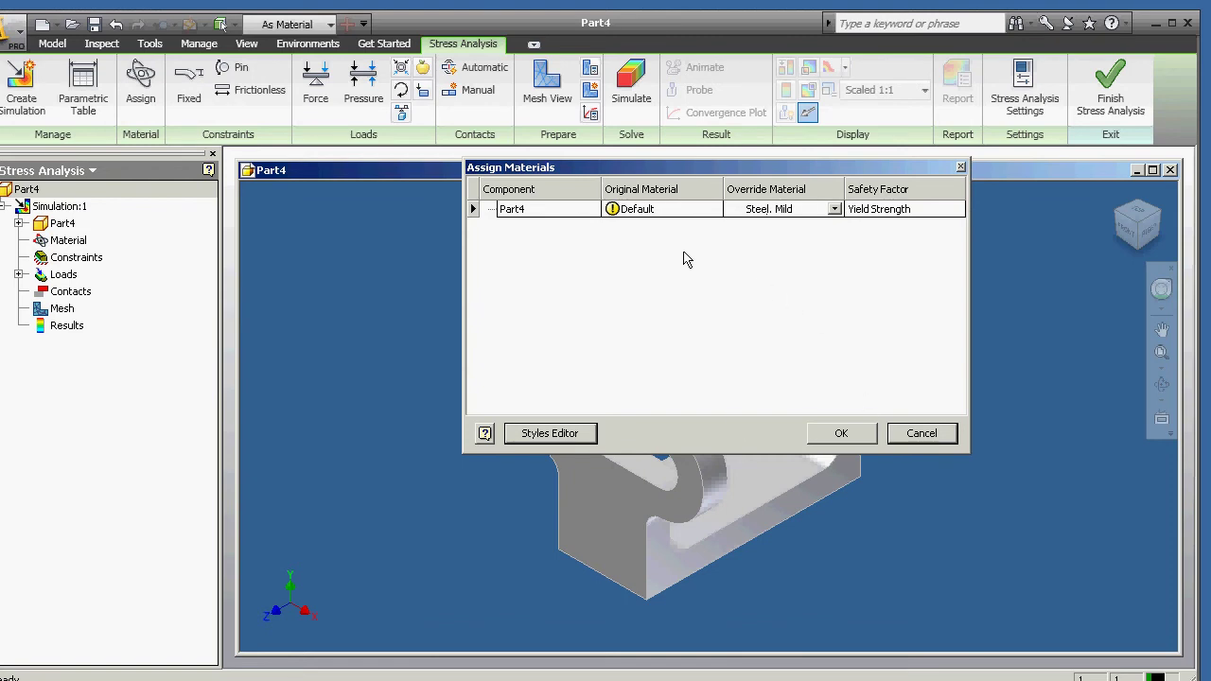
{"action": "left_click", "coordinate": [845, 433]}
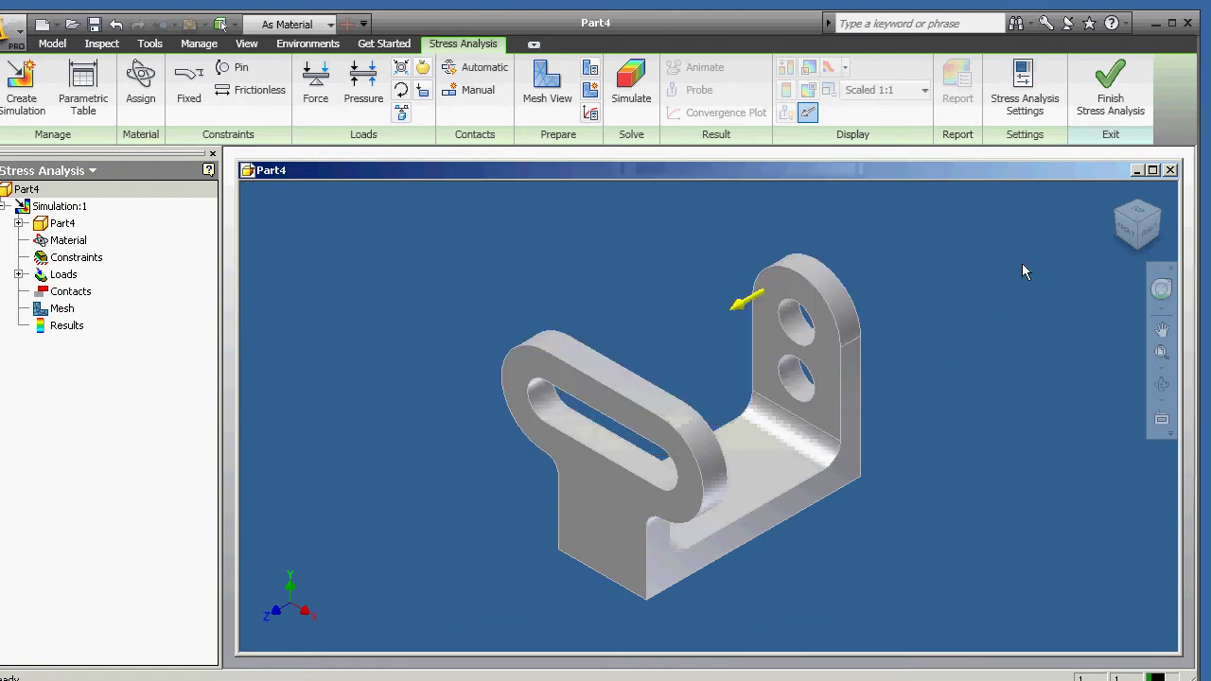
Run Simulation:1 to get a Von Mises stress plot peaking at 135 ksi near the lug holes.
{"action": "left_click", "coordinate": [624, 90]}
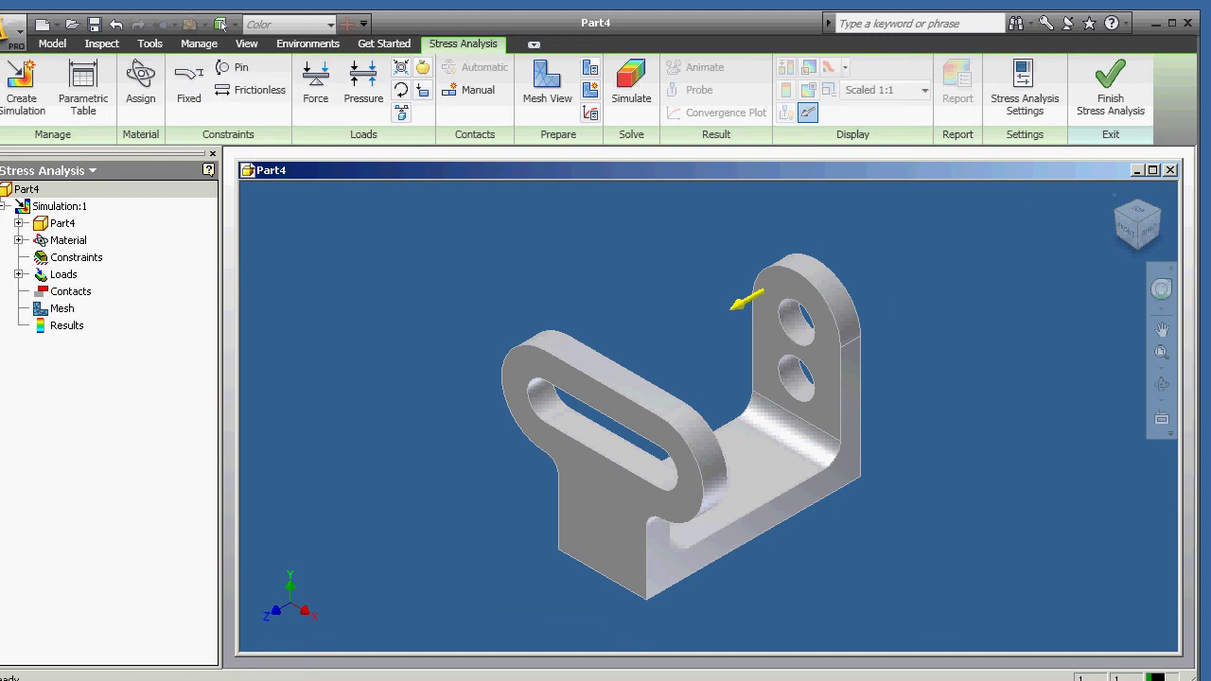
{"action": "left_click", "coordinate": [610, 511]}
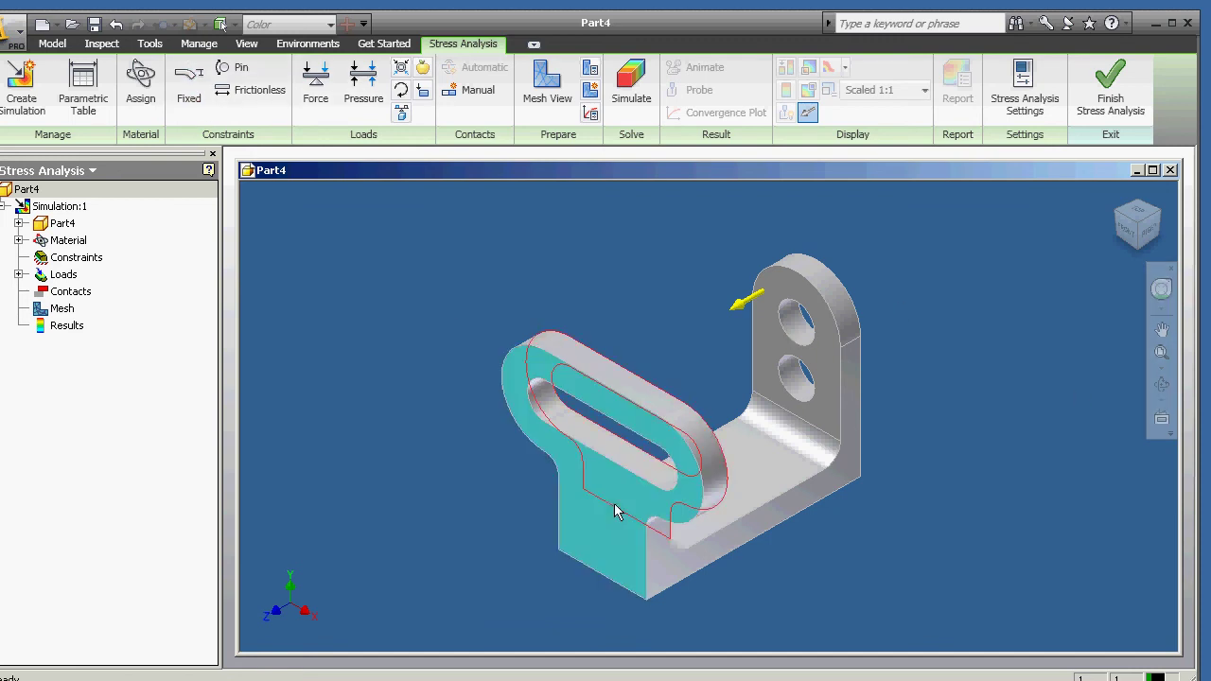
{"action": "key", "text": "Escape"}
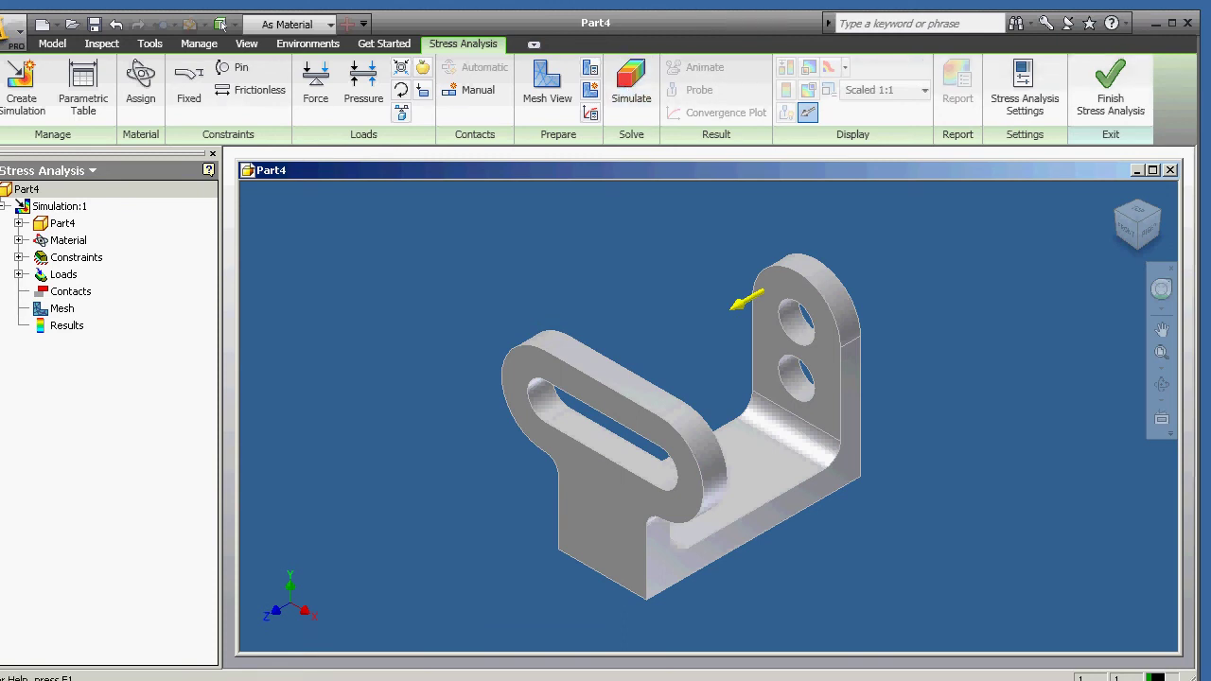
{"action": "left_click", "coordinate": [220, 23]}
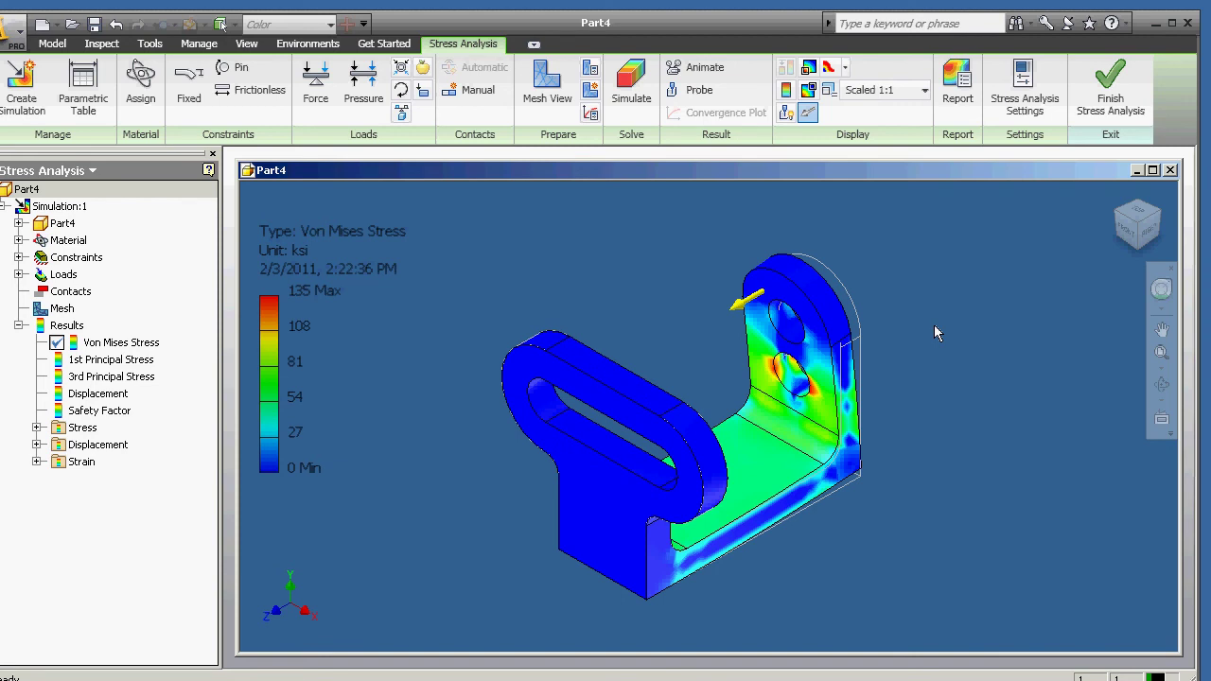
{"action": "left_click", "coordinate": [702, 75]}
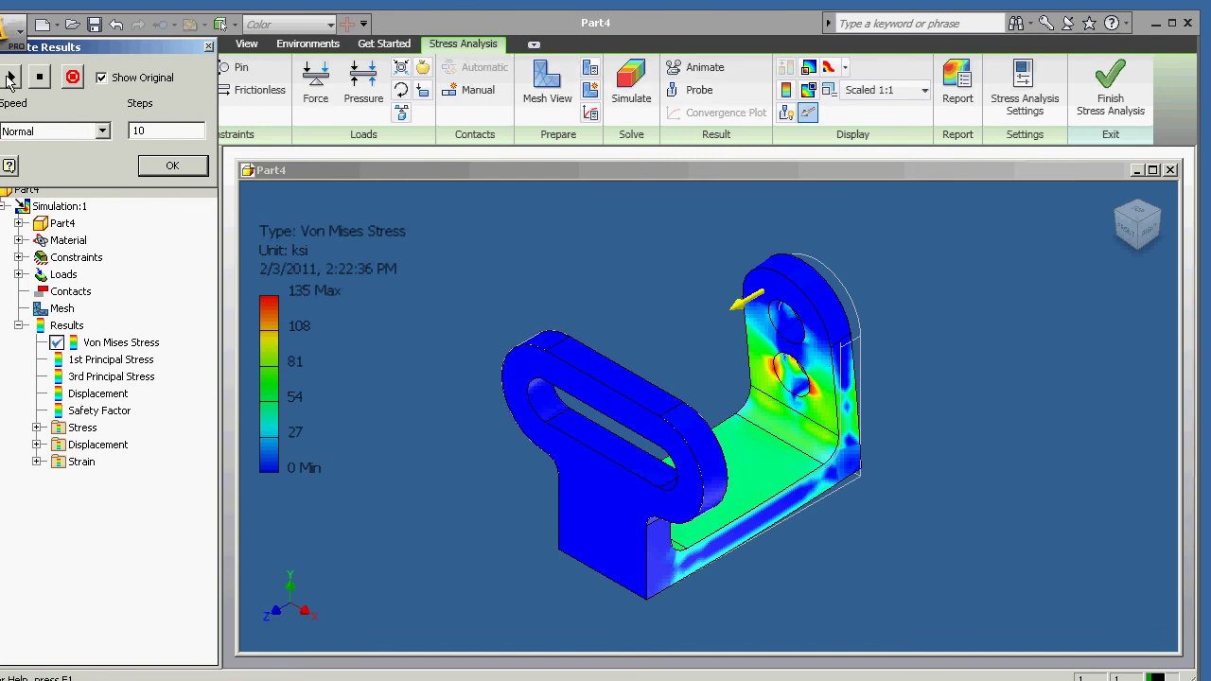
{"action": "left_click", "coordinate": [9, 76]}
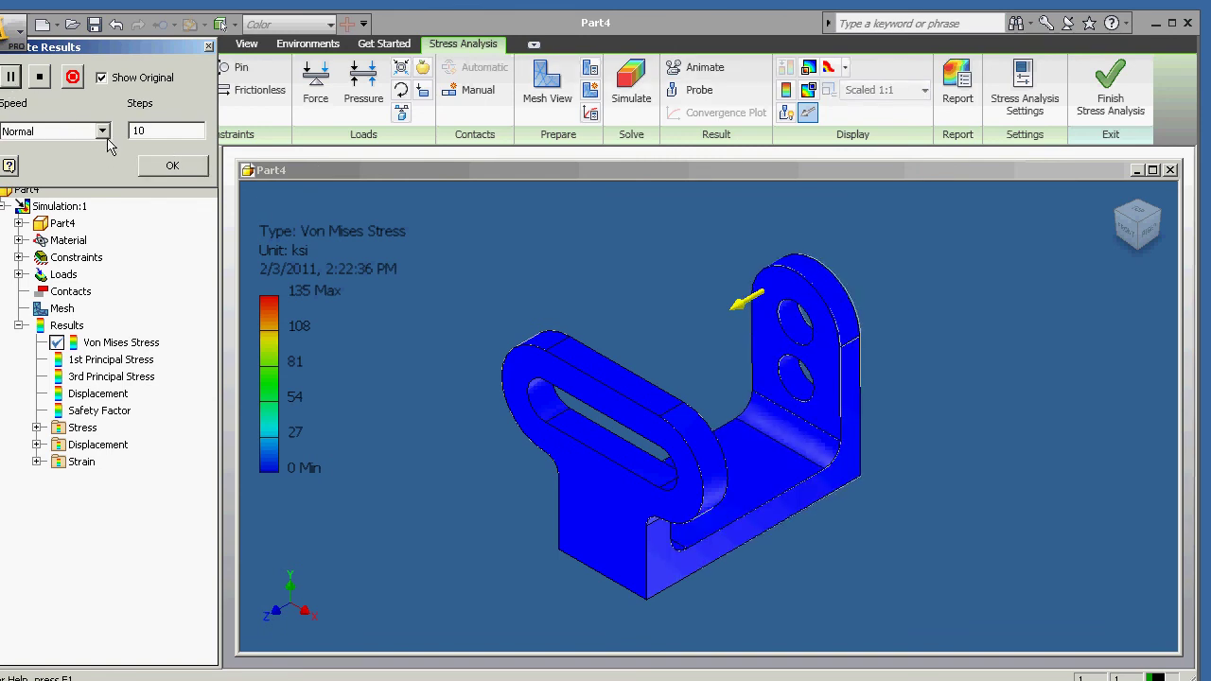
{"action": "left_click", "coordinate": [180, 168]}
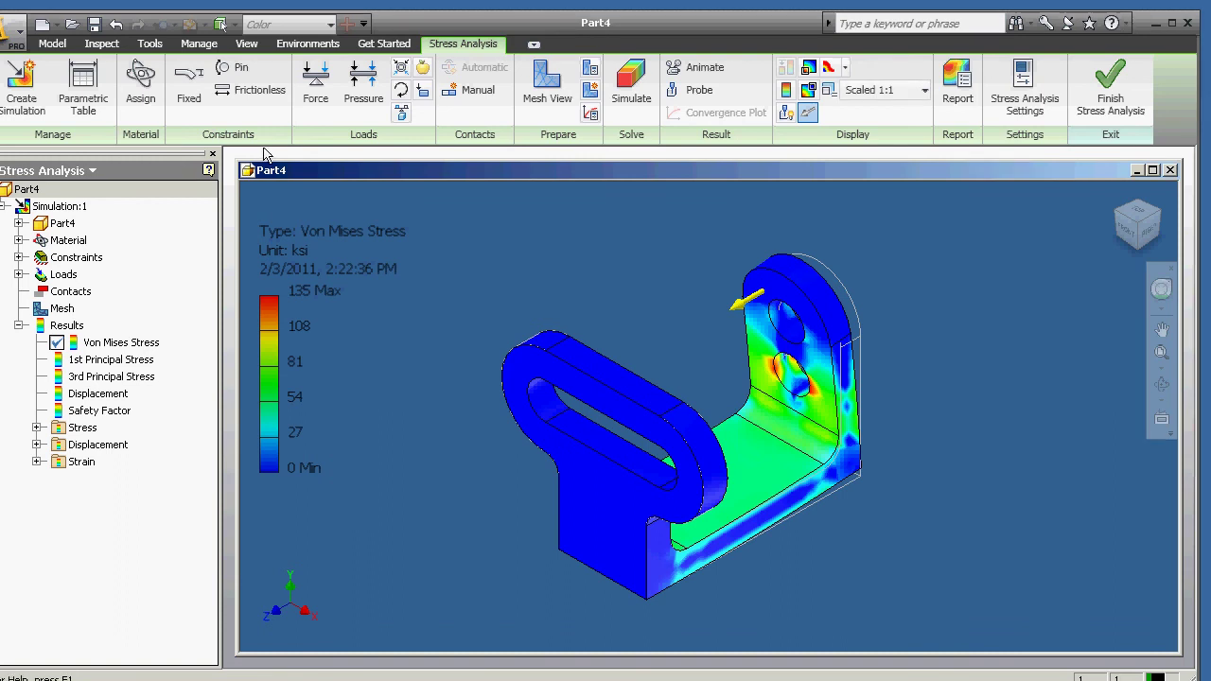